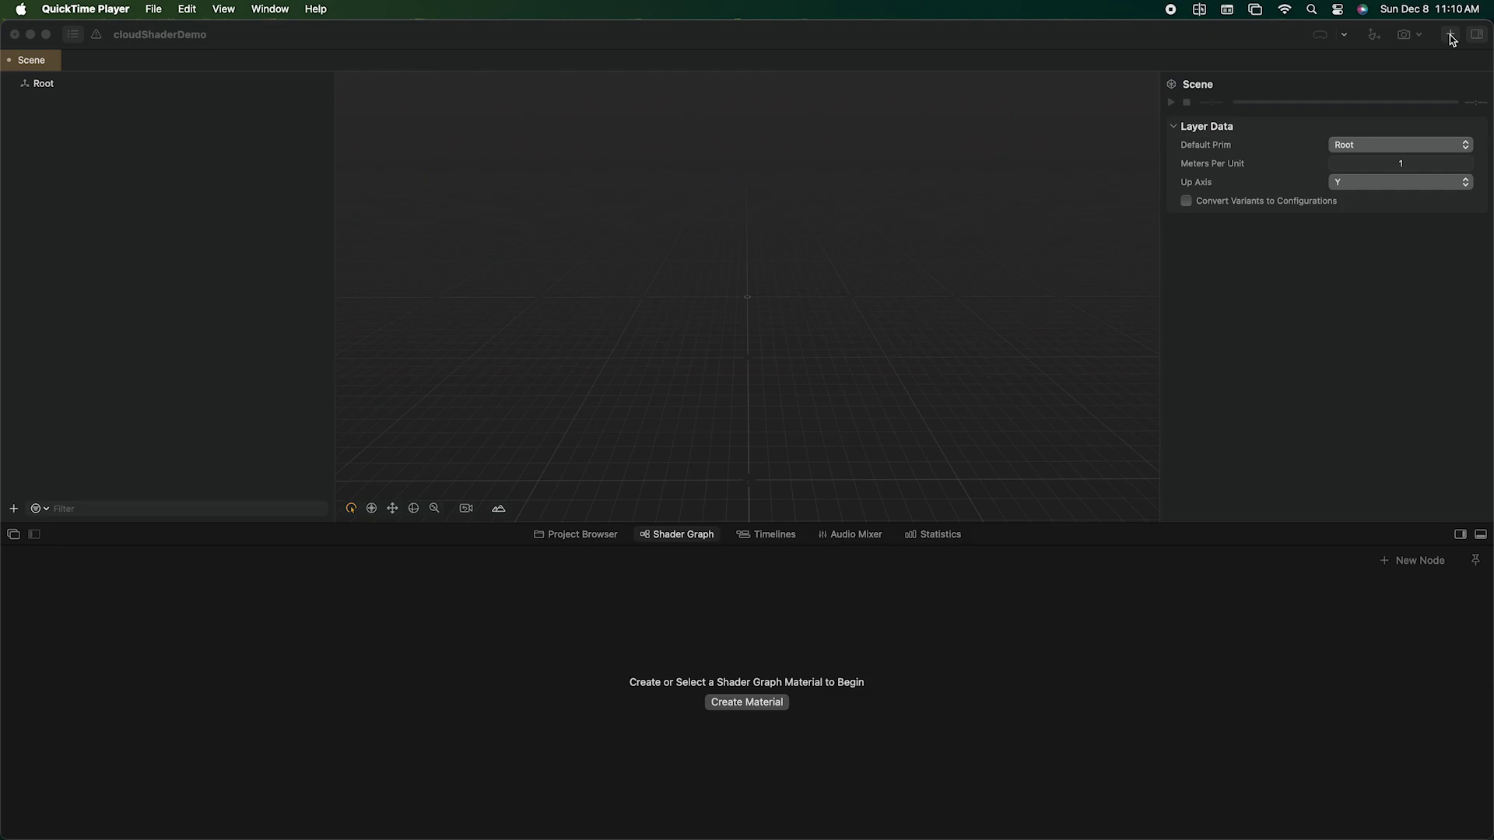
Step: Add a Sphere from the asset library to the scene
left_click(1452, 37)
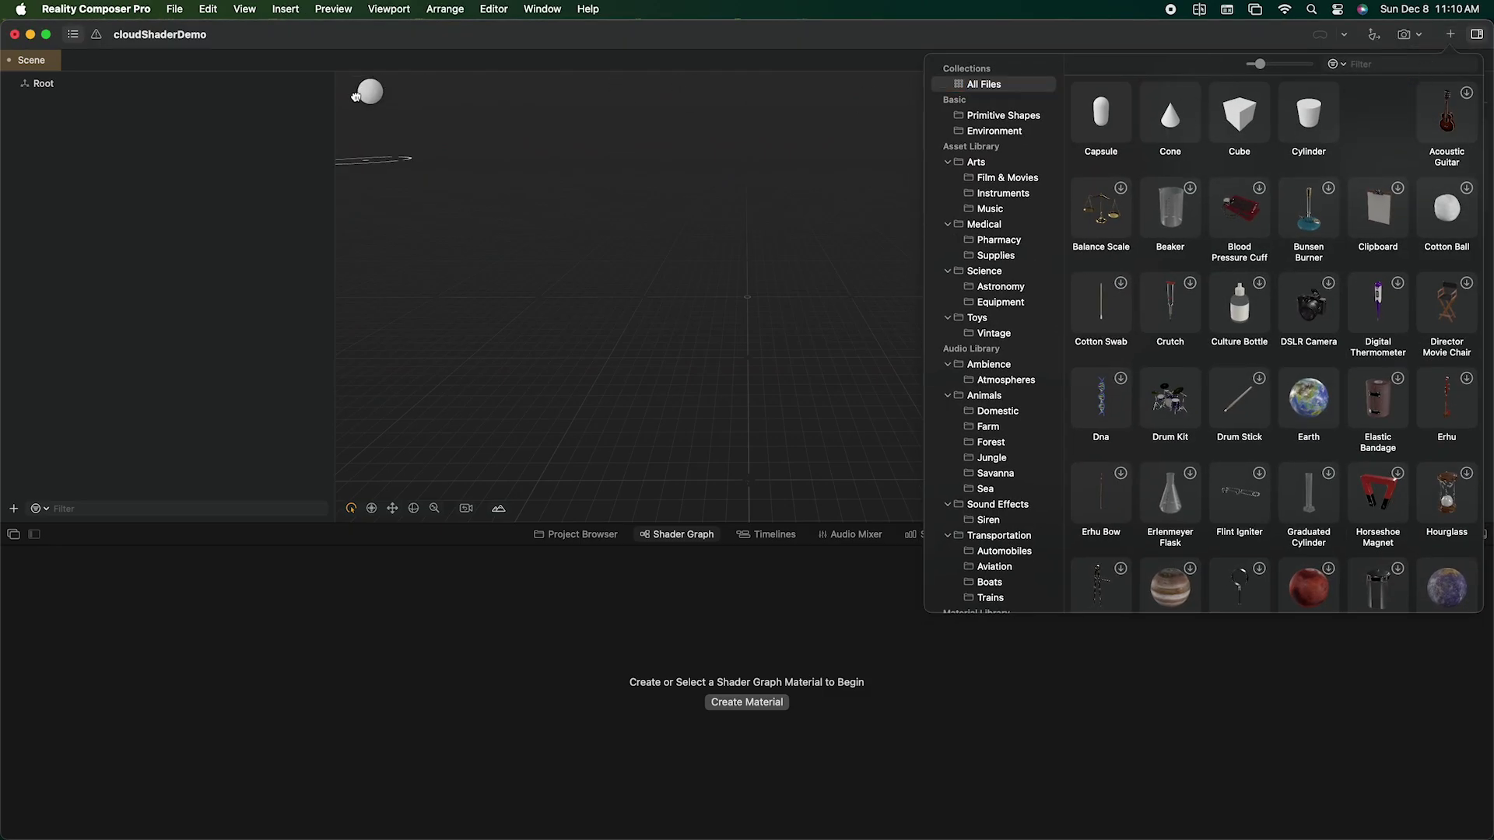
left_click_drag(1377, 117, 126, 102)
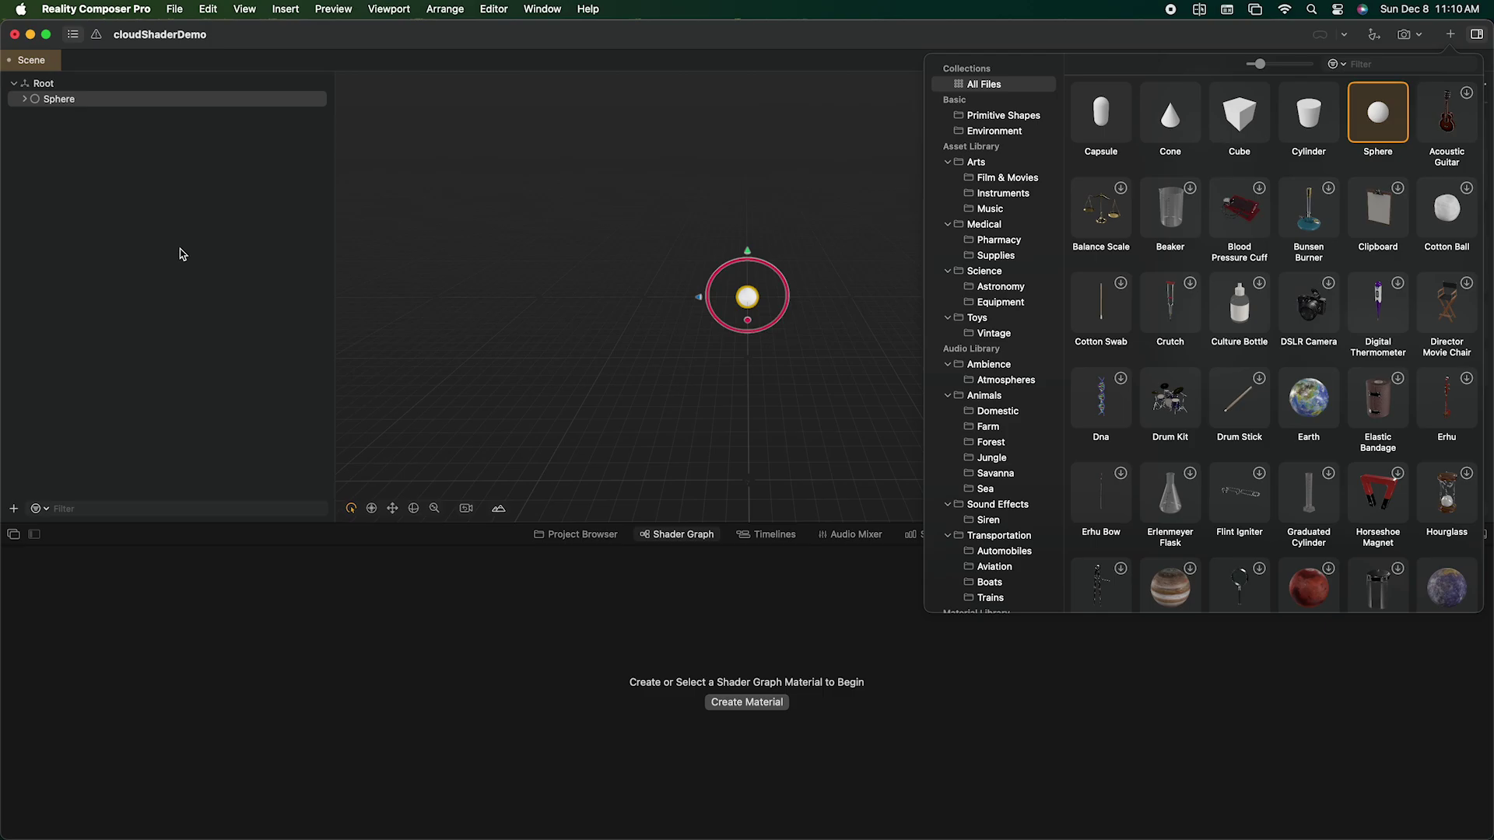
left_click(636, 303)
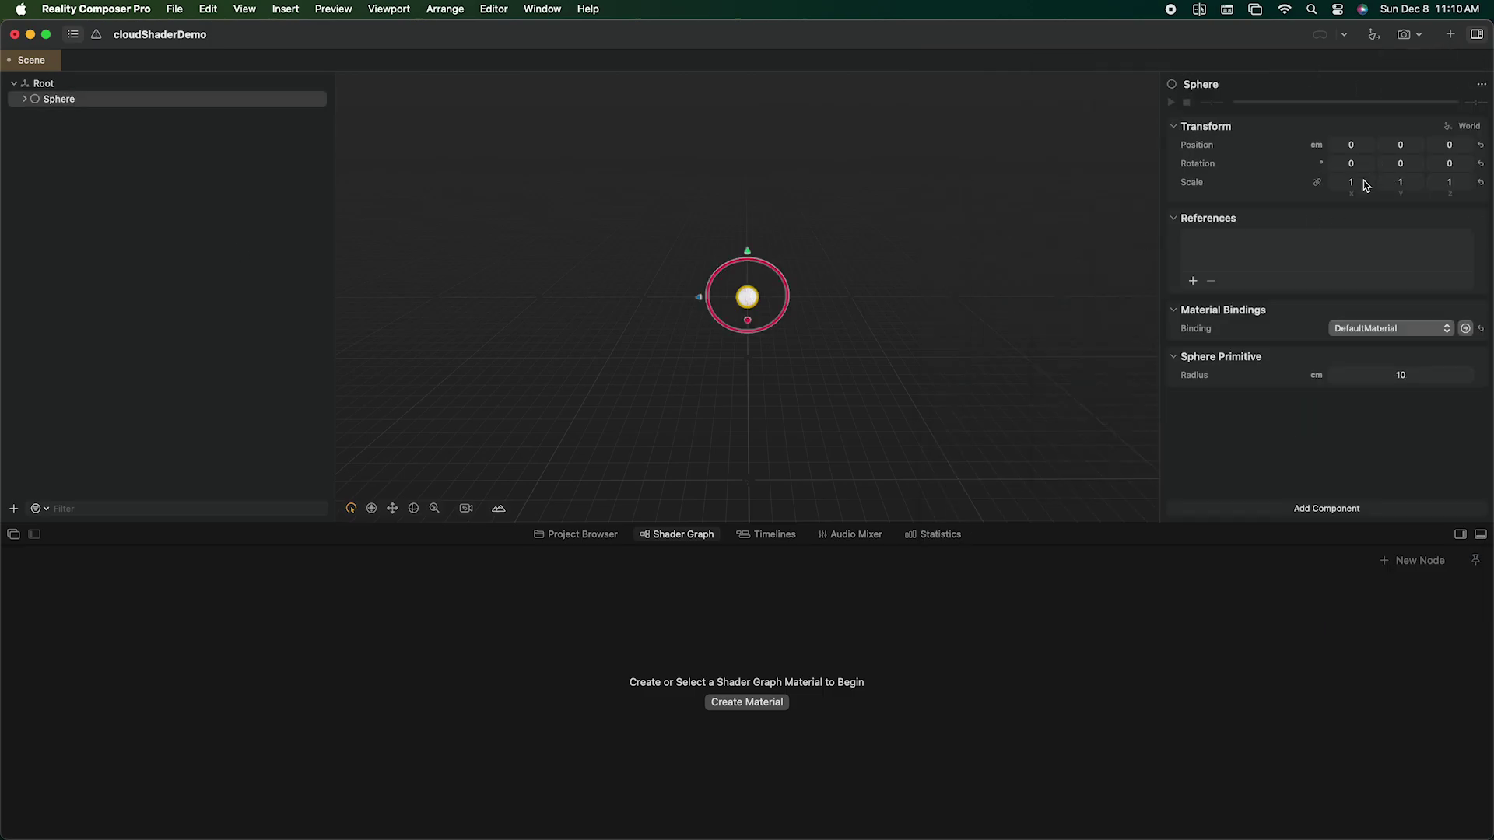
type("15")
Step: Scale the sphere to 15 on X, Y and Z, then deselect it
key("Tab")
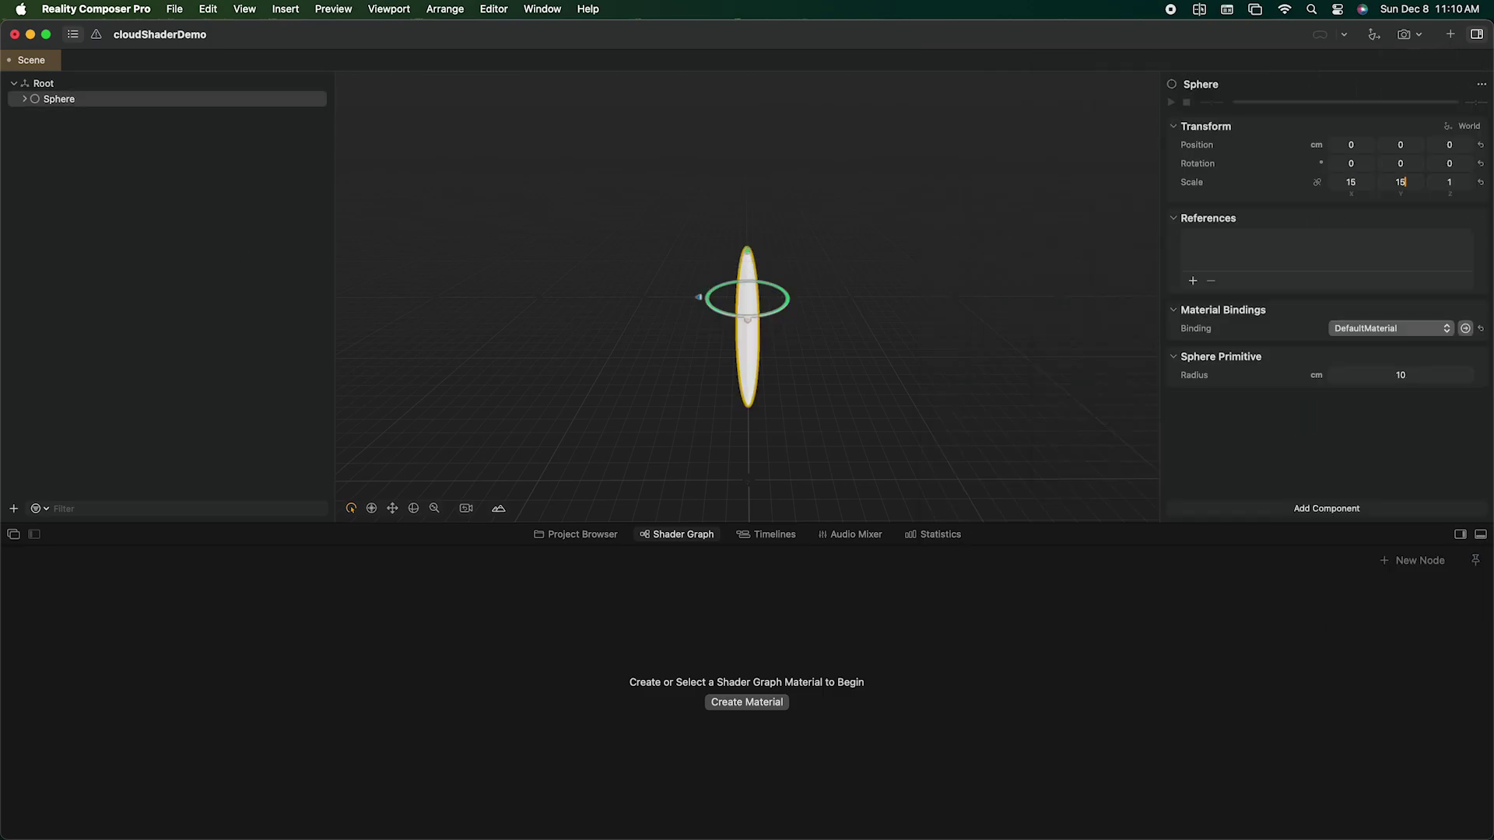
key("Tab")
type("15")
key("Return")
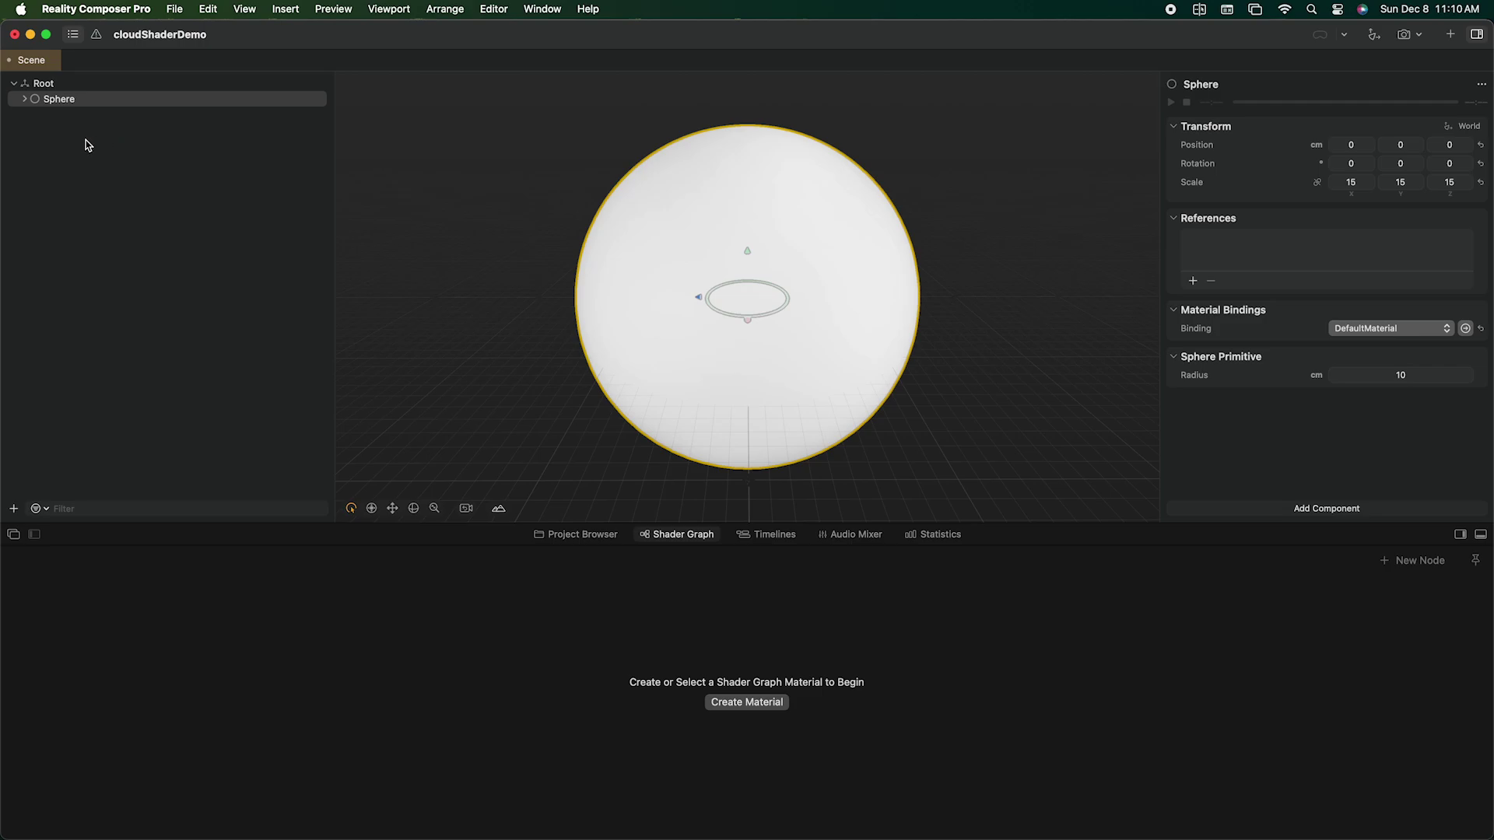
left_click(65, 119)
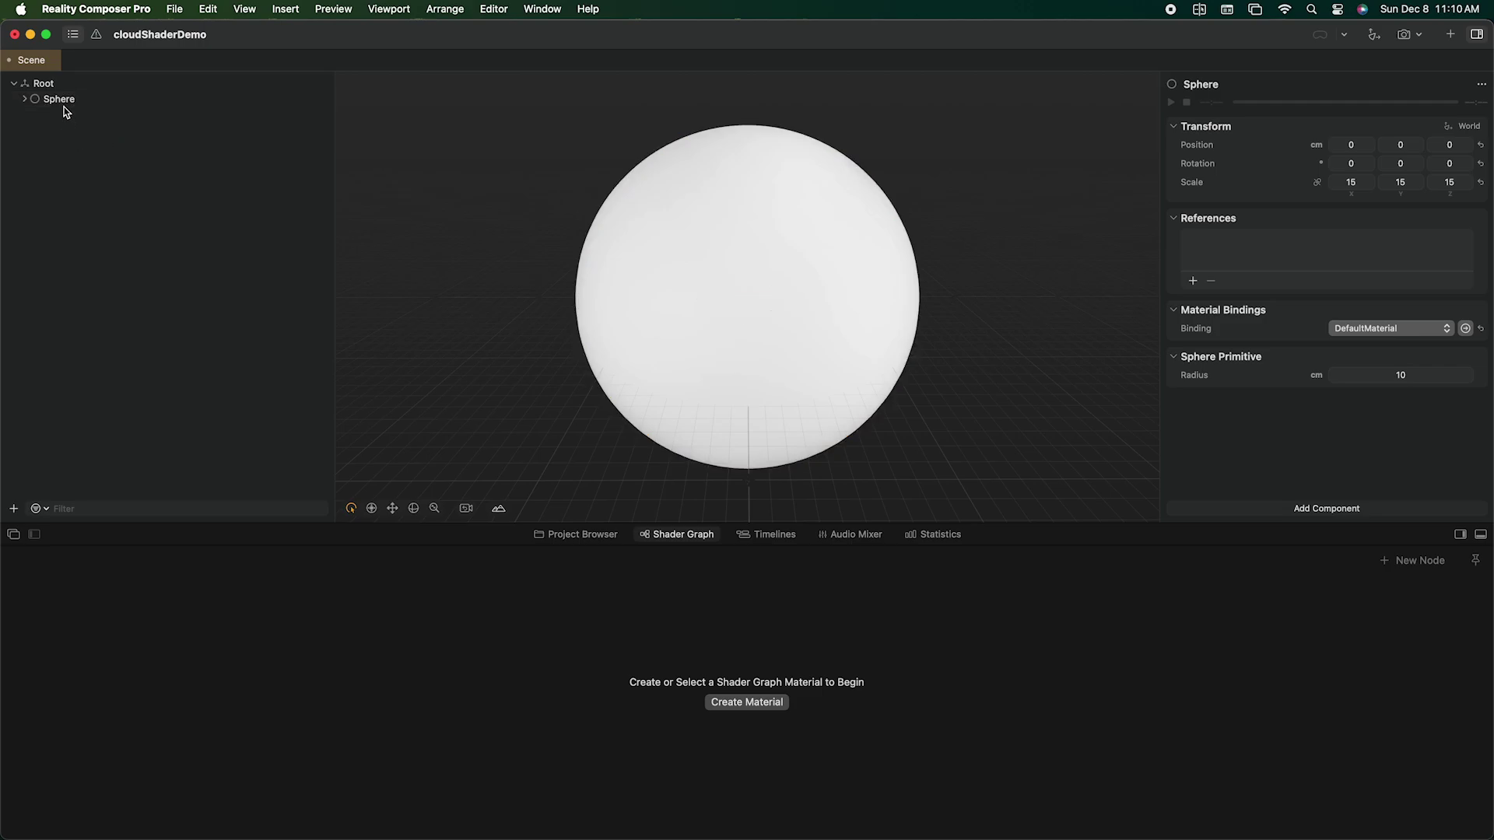
Step: Create a new shader graph material and bind it to the sphere
left_click(747, 703)
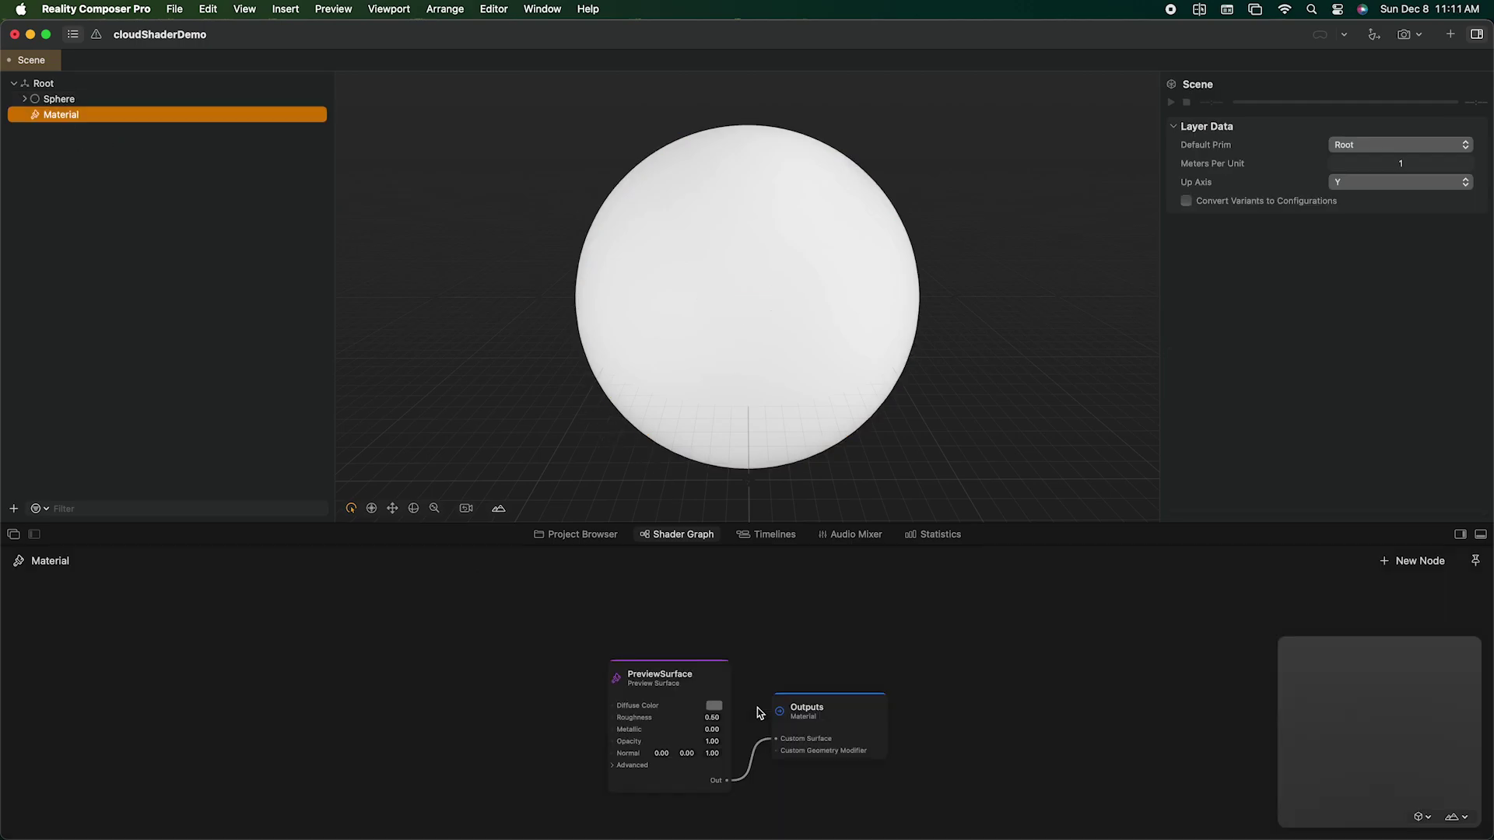
left_click(56, 99)
left_click(1389, 329)
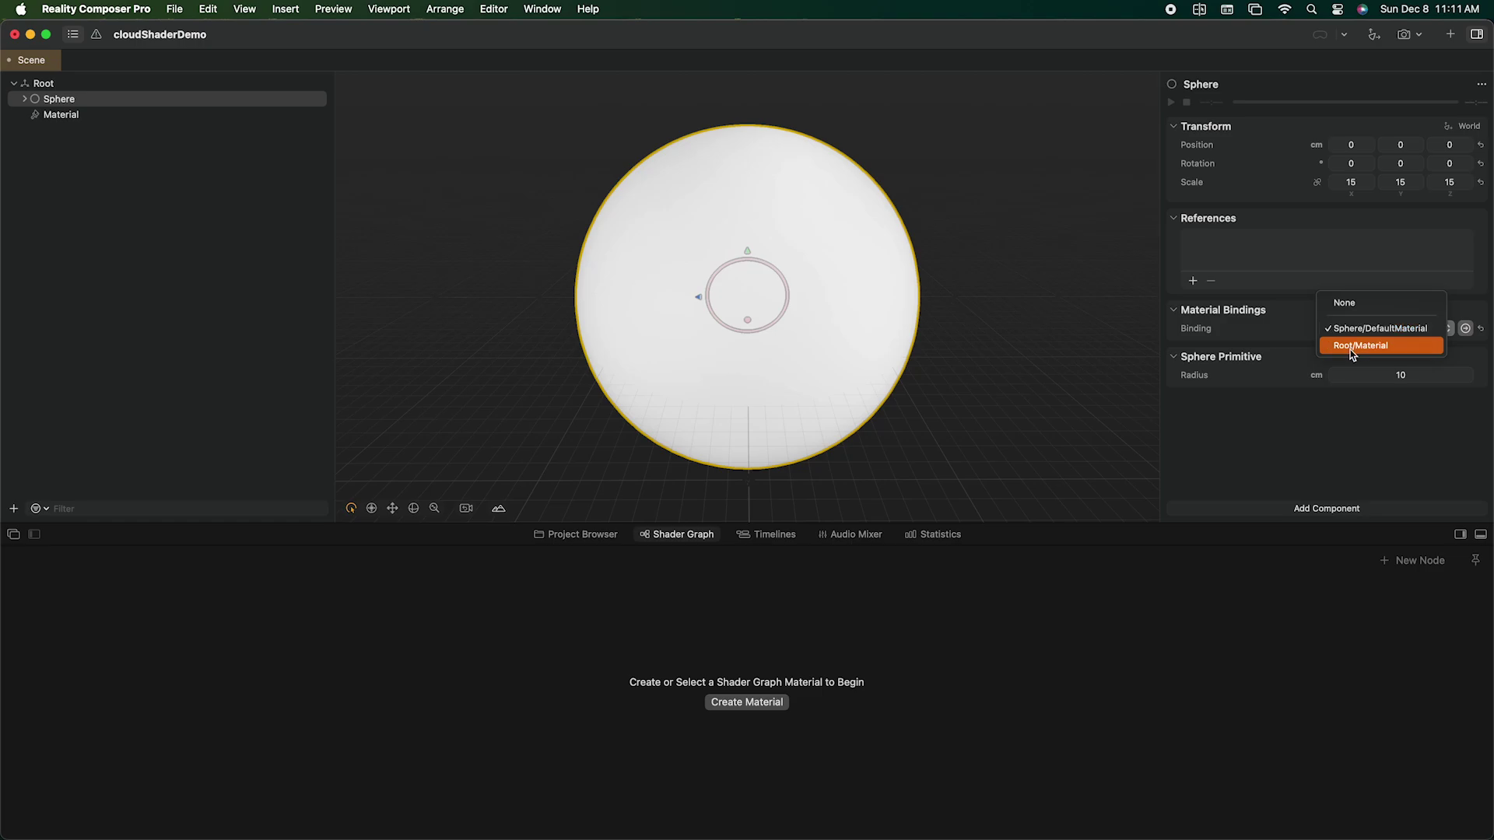
left_click(1353, 346)
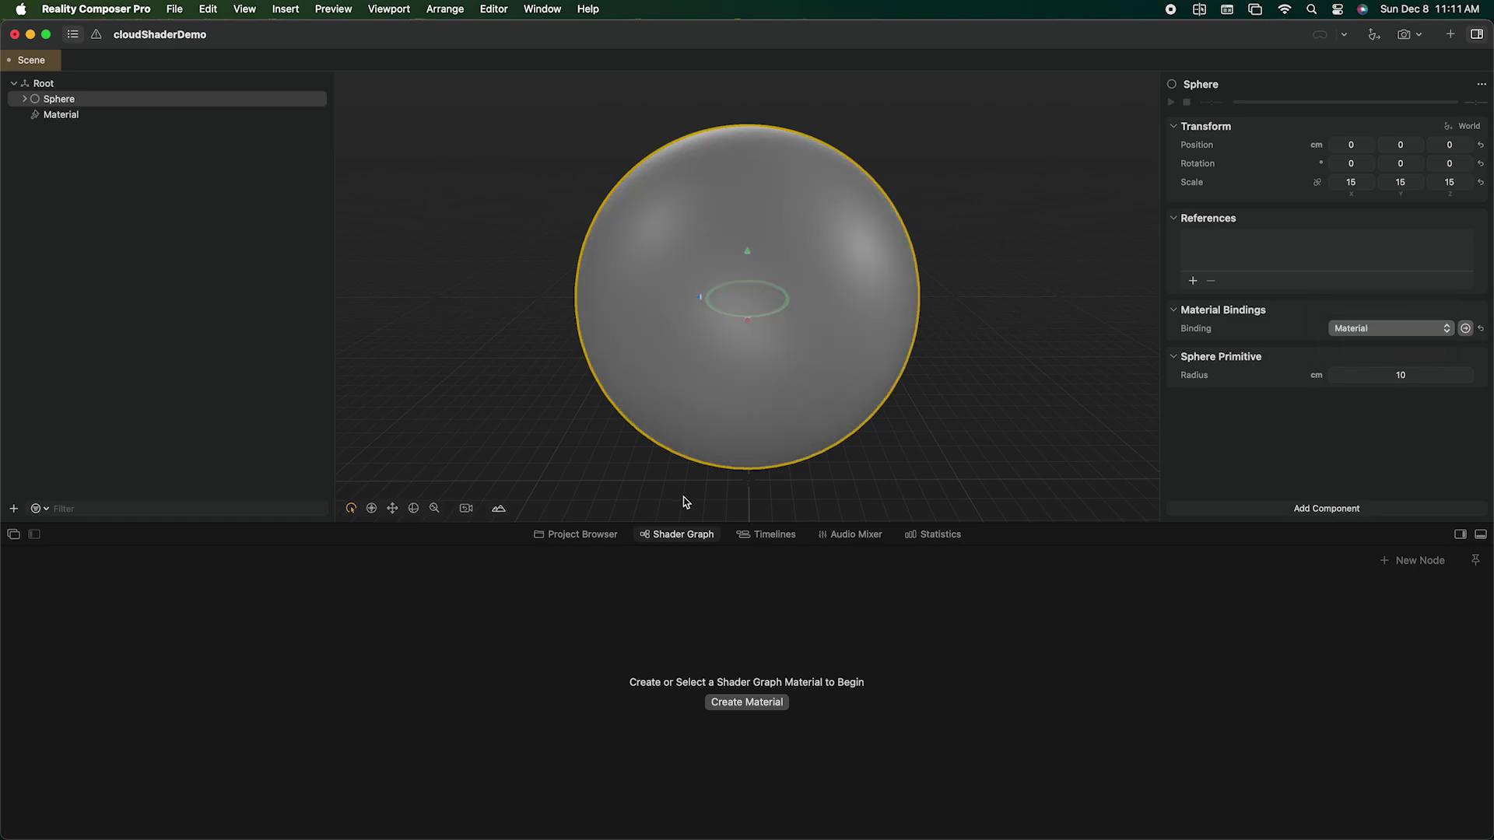
Step: Open the Material's shader graph and move its two shader nodes to the right
left_click(60, 115)
left_click_drag(572, 630, 899, 723)
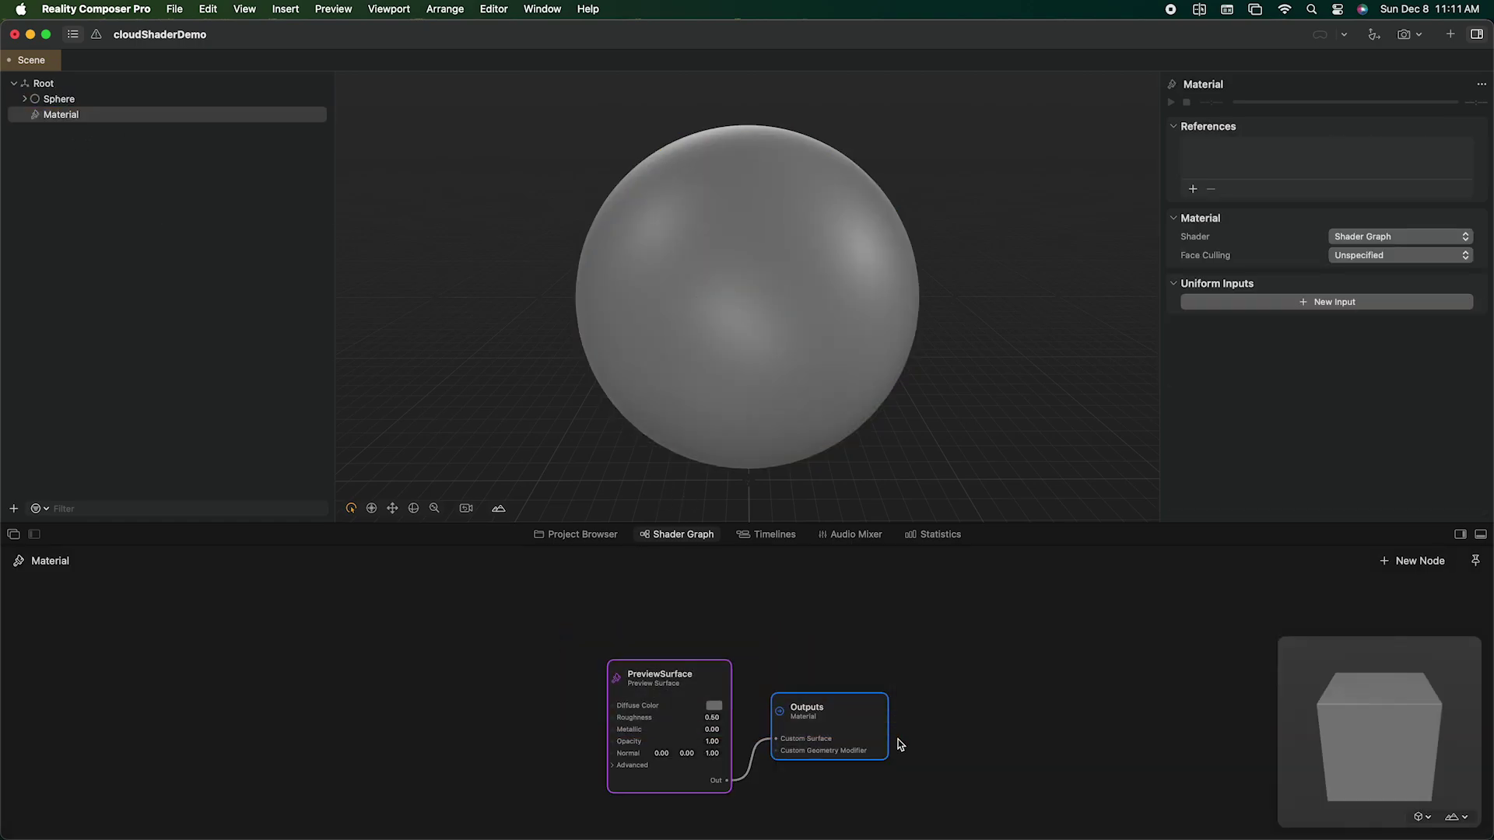
left_click_drag(671, 737, 901, 701)
left_click(531, 710)
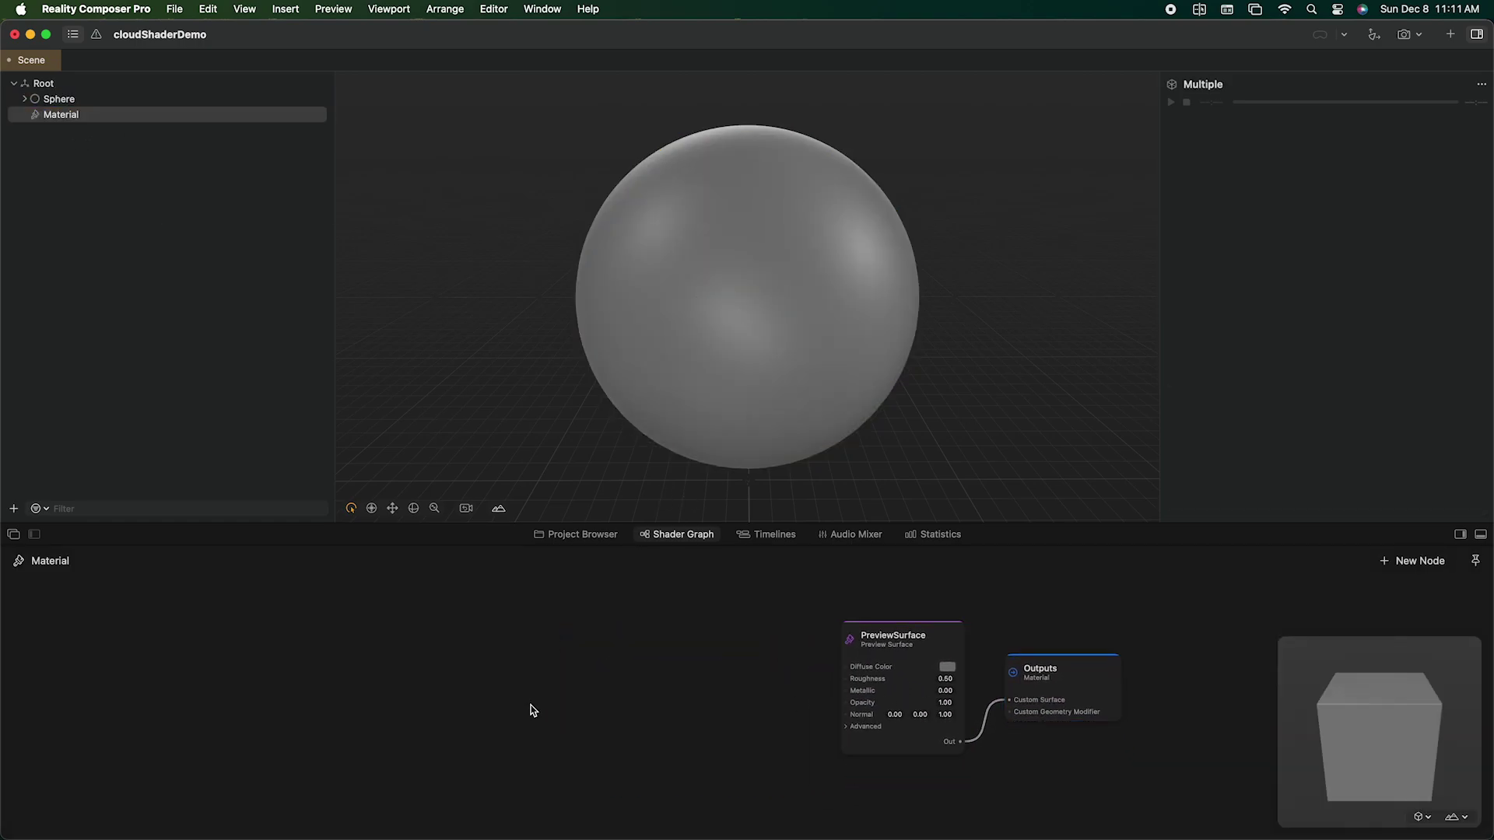
Step: Add a Fractal Noise 3D node and connect it to the surface's Diffuse Color
double_click(637, 683)
type("frac")
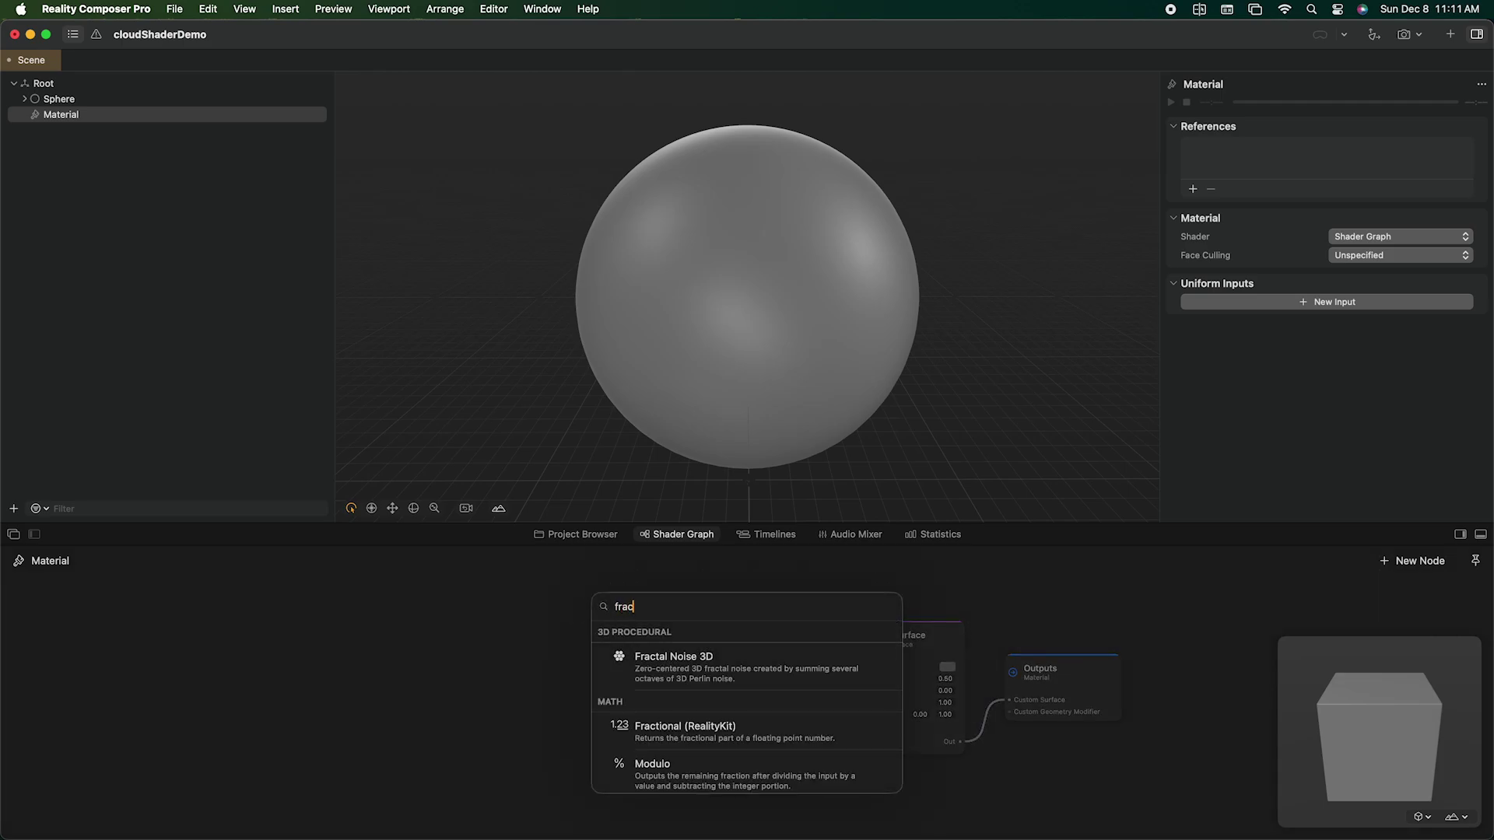
key("Return")
left_click_drag(642, 691, 378, 691)
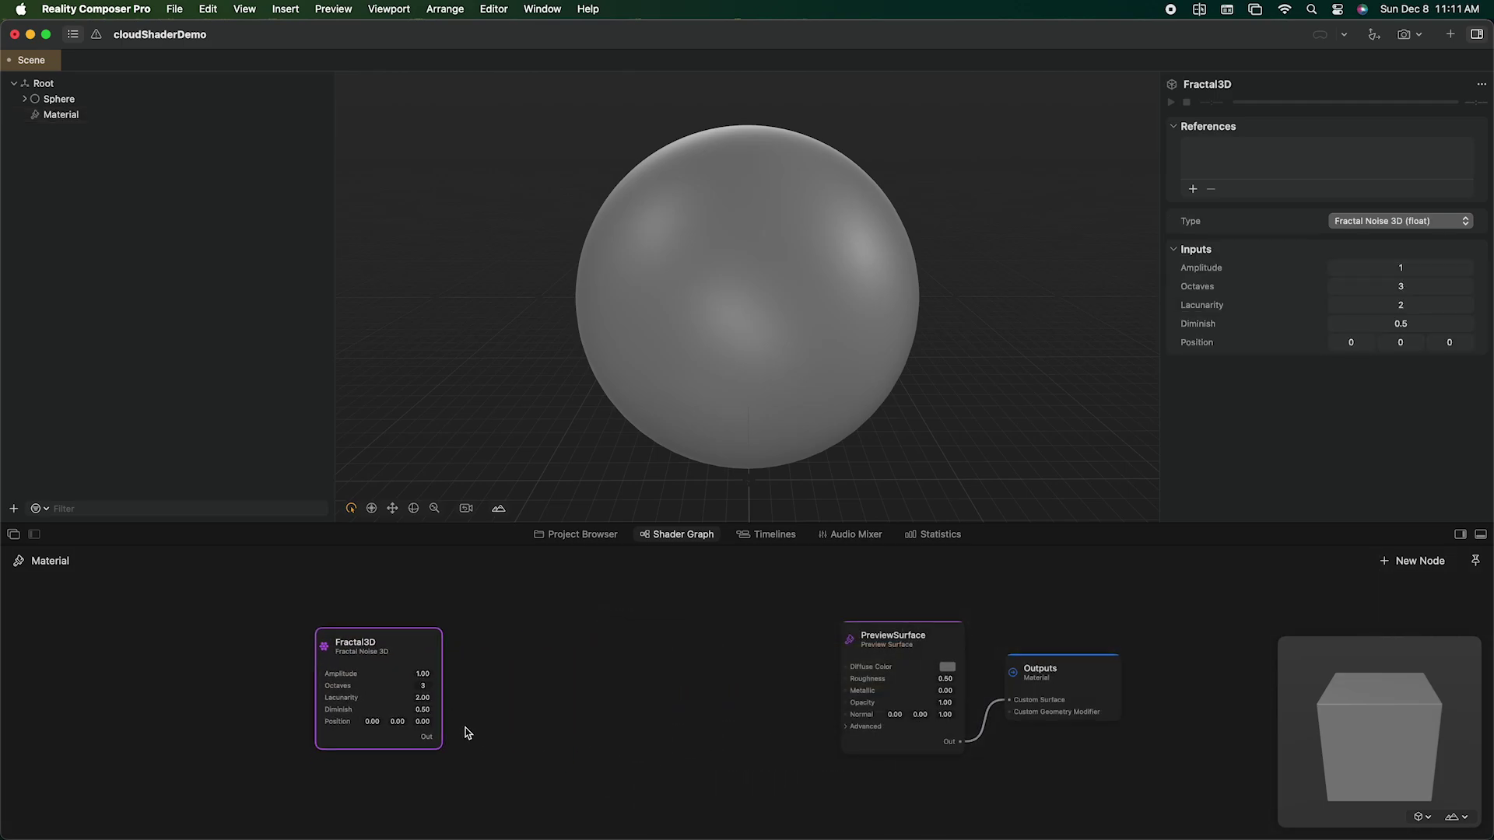
left_click_drag(432, 735, 847, 667)
mouse_move(817, 362)
left_mouse_down()
mouse_move(925, 377)
mouse_move(800, 339)
mouse_move(864, 344)
mouse_move(821, 363)
left_mouse_up()
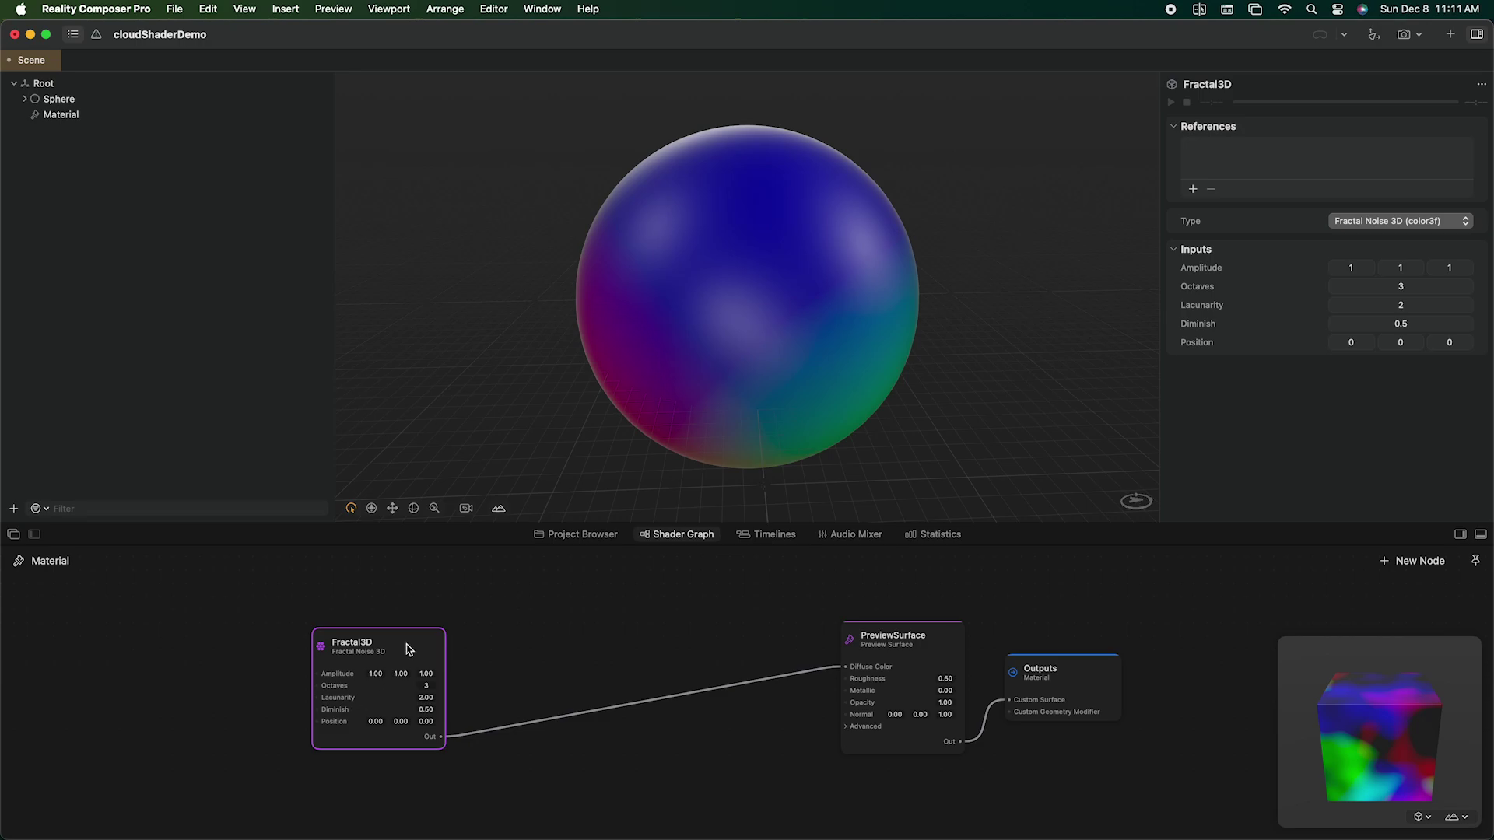
Step: Move the Fractal3D node further left and delete its link to Diffuse Color
left_click_drag(406, 650, 251, 628)
left_click(451, 709)
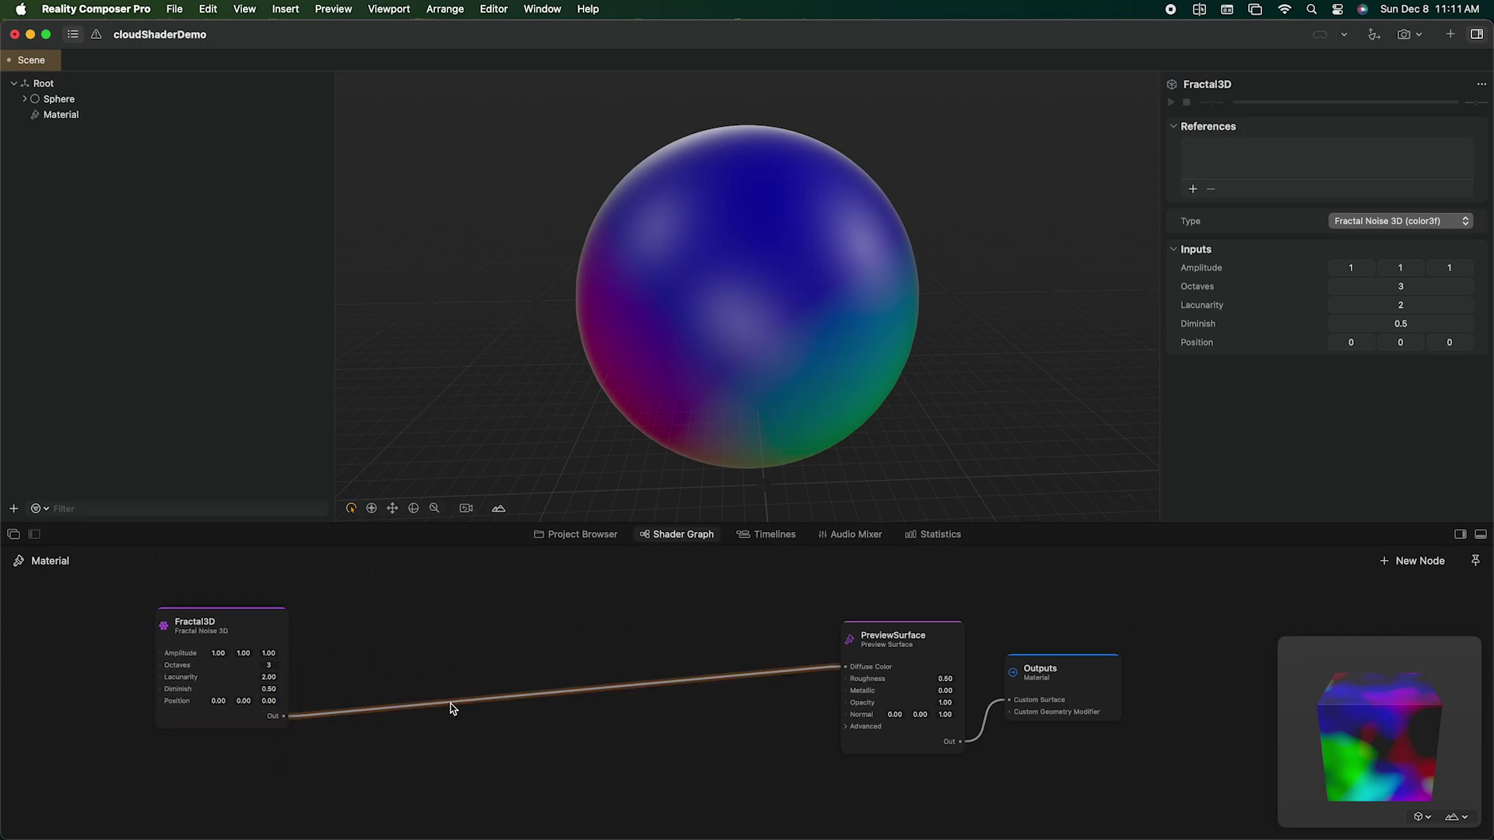
key("Delete")
Step: Add a Mix node and set its type to Mix (color3f)
left_click(534, 697)
double_click(535, 697)
type("mix")
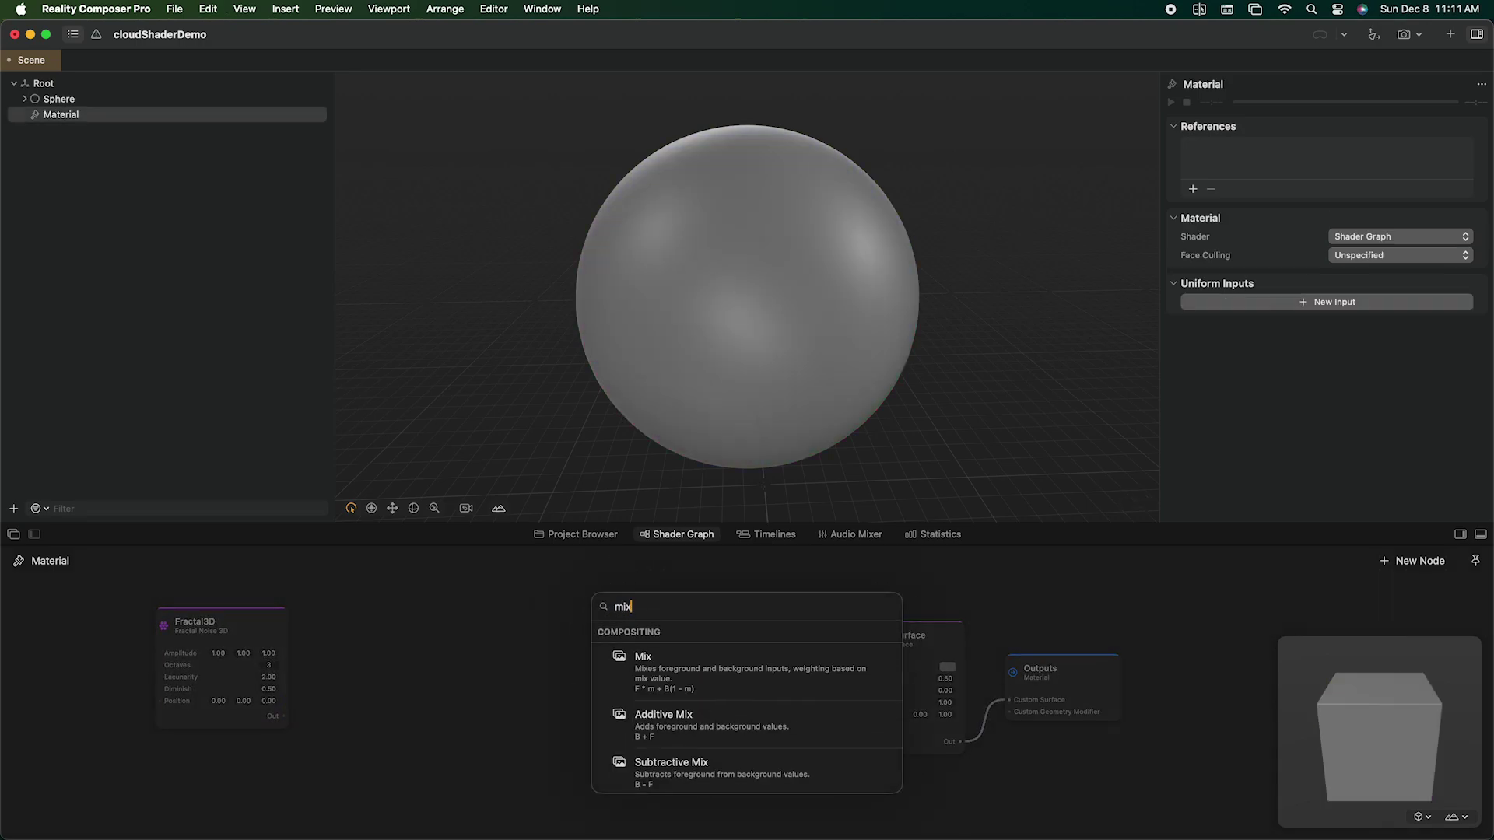
key("Return")
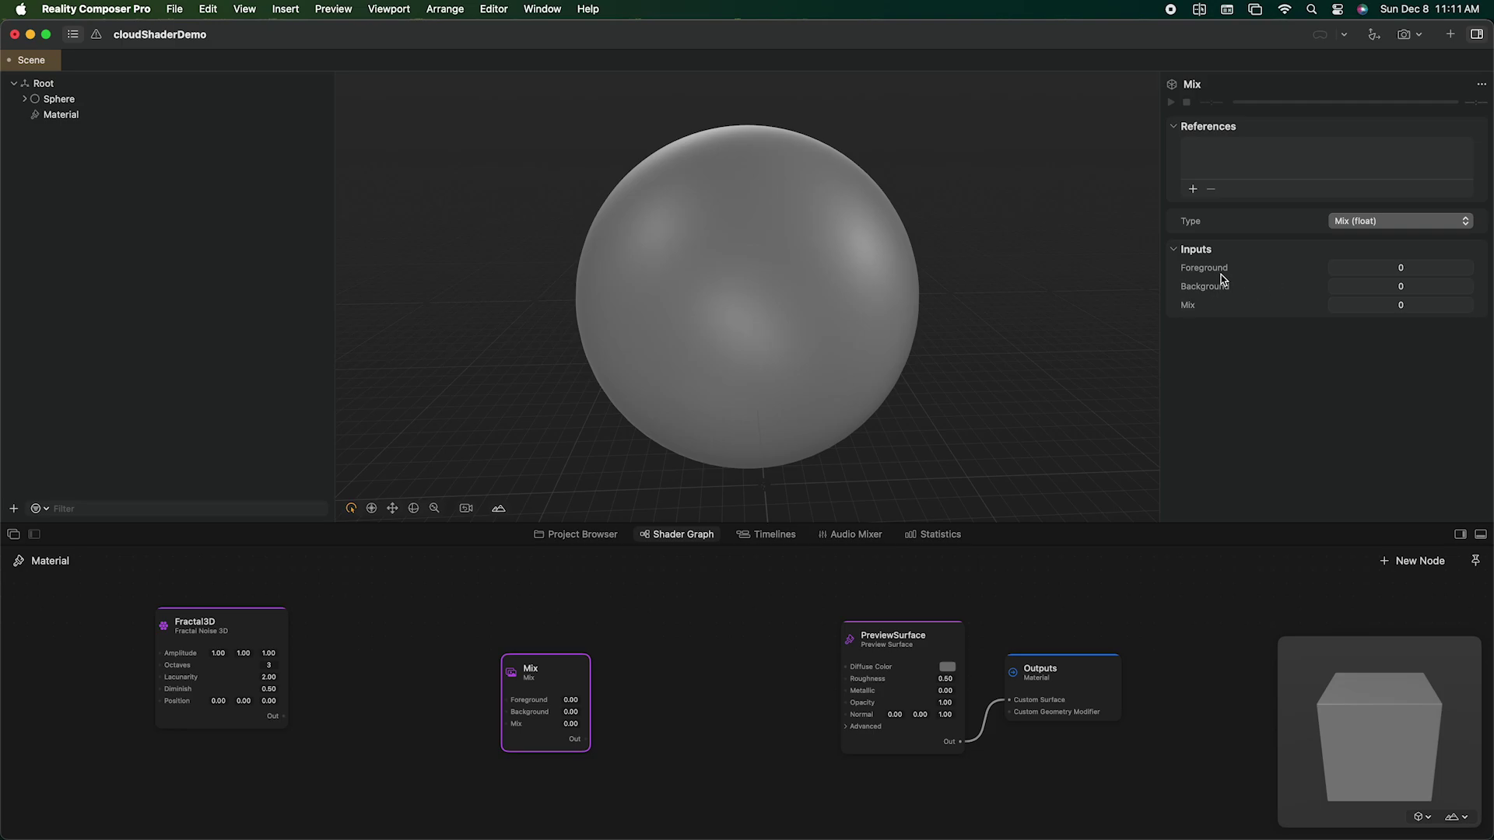
left_click(1372, 220)
left_click(1362, 238)
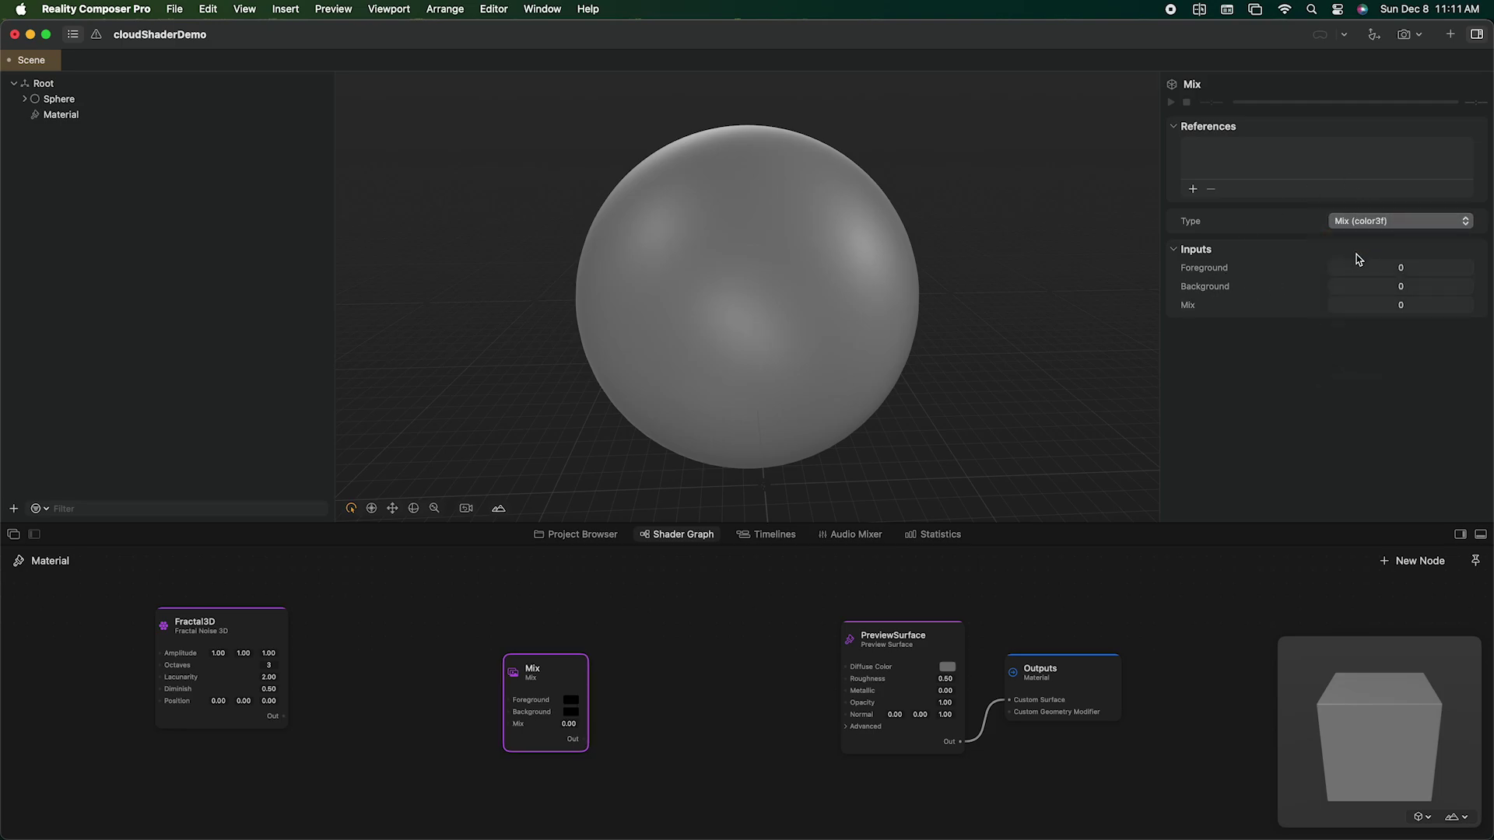
Step: Set the Mix node's Foreground colour to white and its Background to blue
left_click(1349, 270)
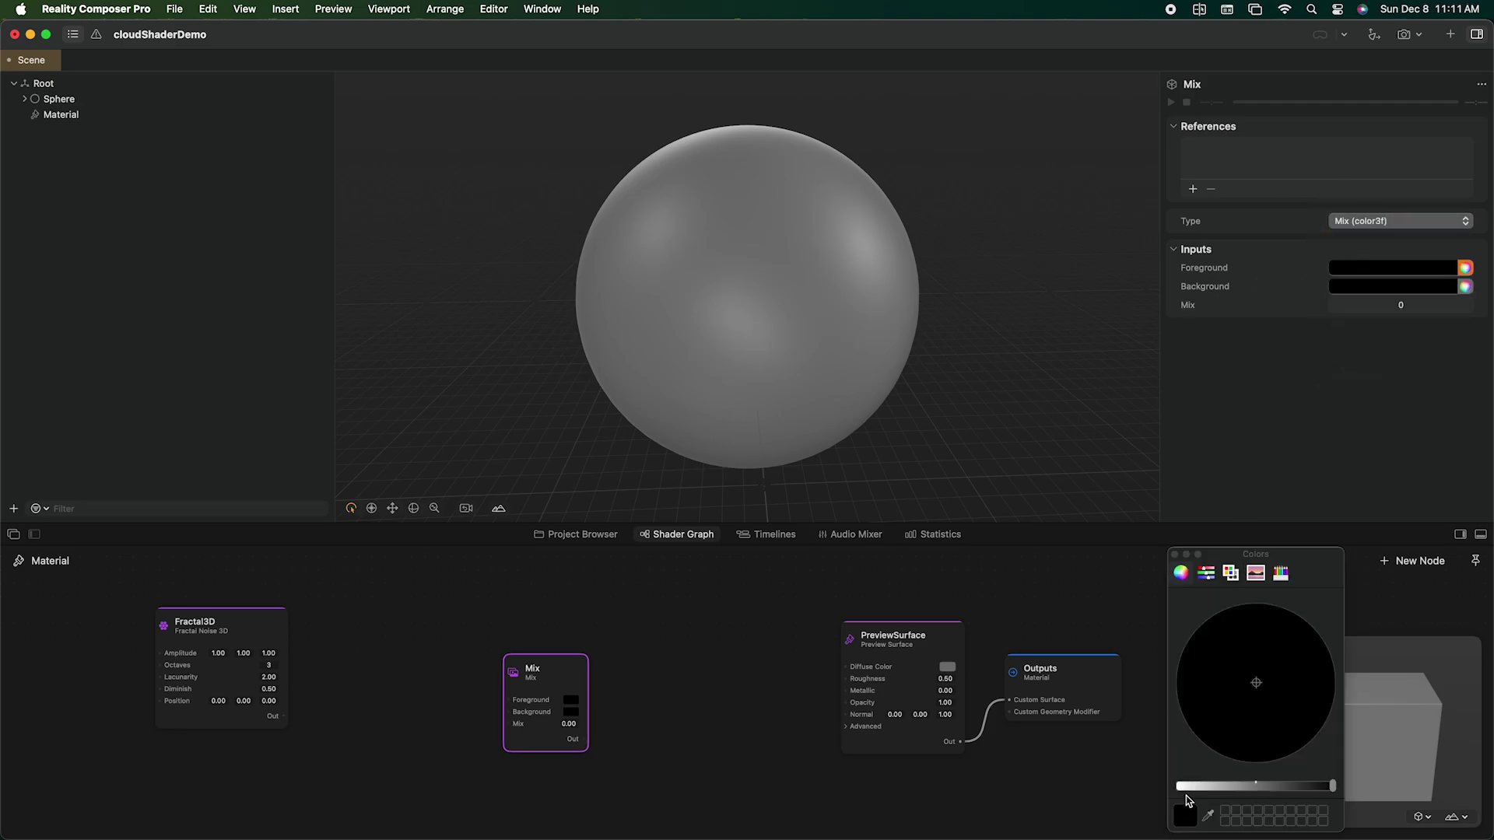
left_click(1181, 787)
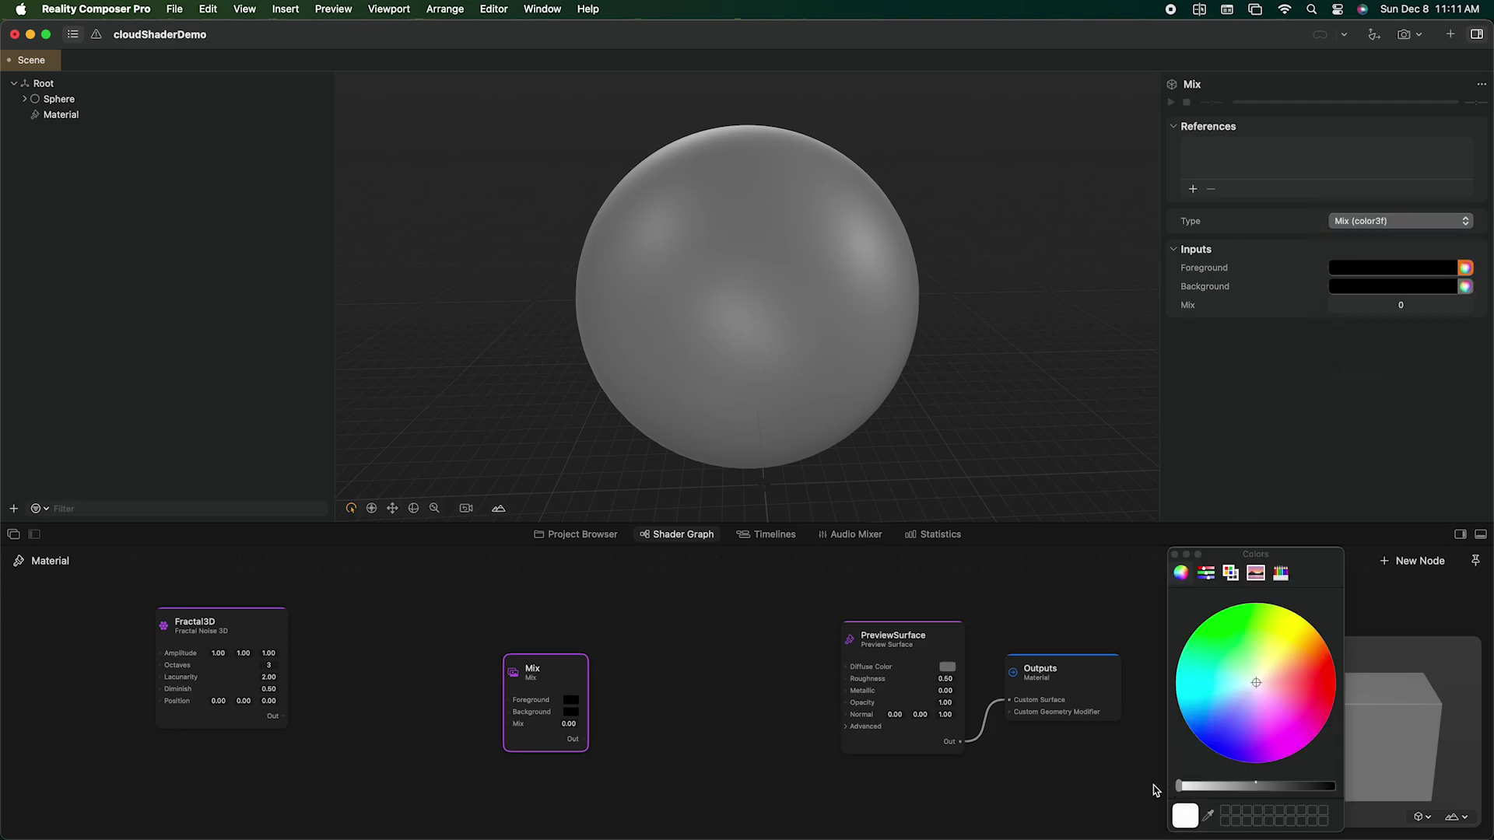
left_click(1176, 557)
left_click(1364, 286)
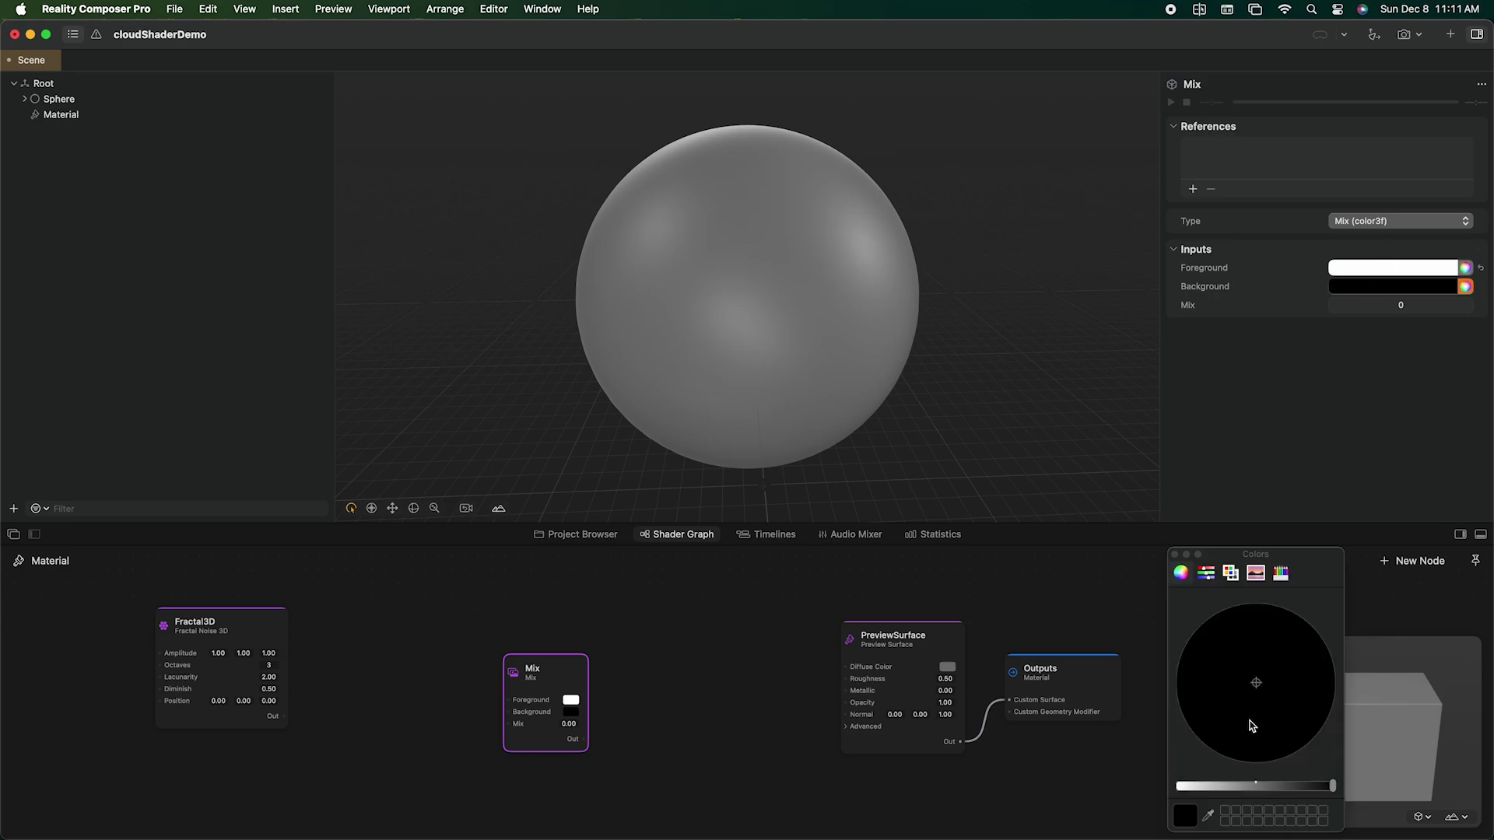
left_click(1216, 787)
left_click(1203, 714)
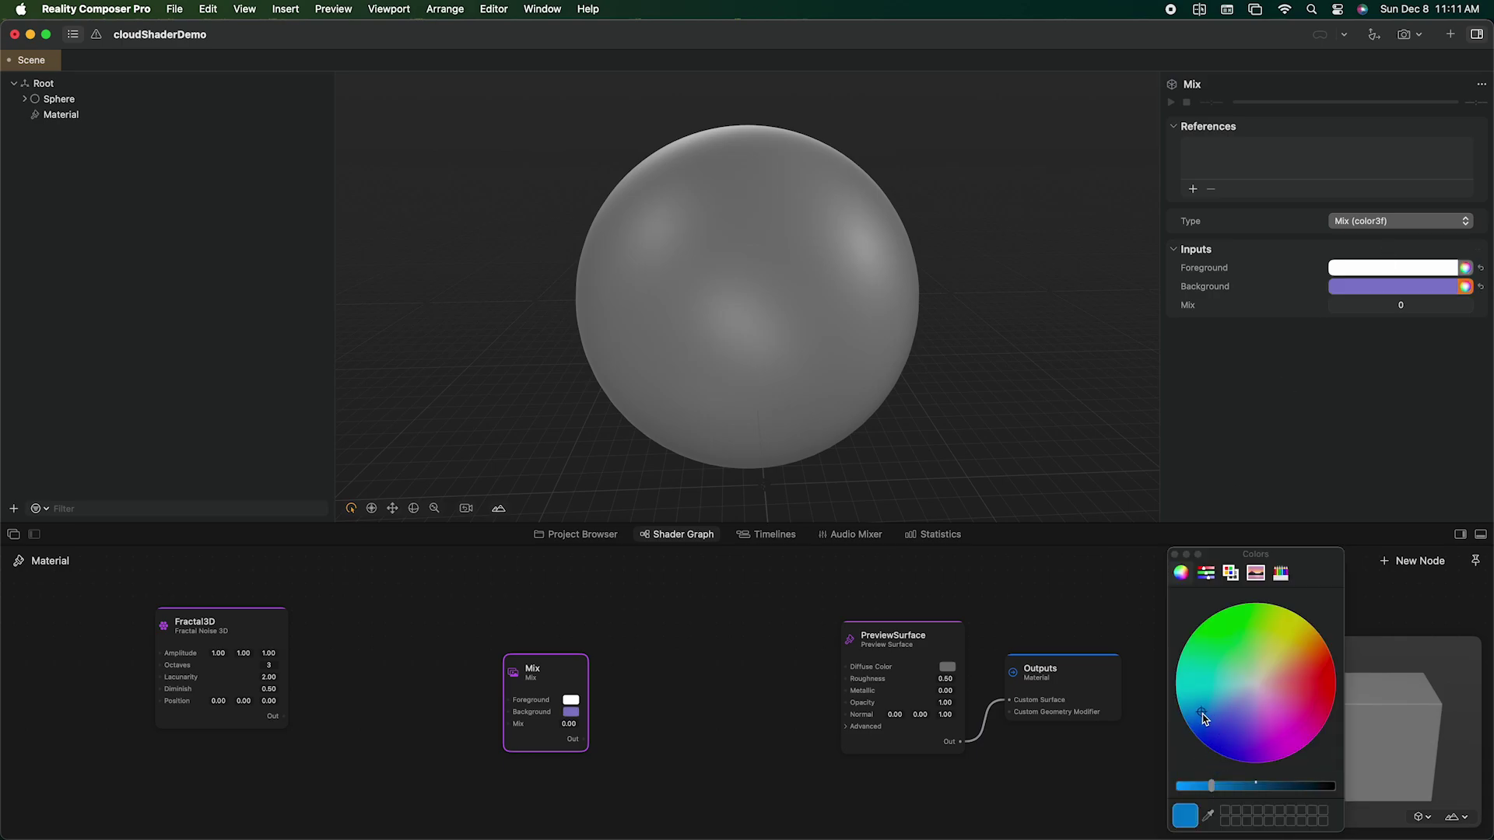
left_click_drag(1211, 787, 1200, 786)
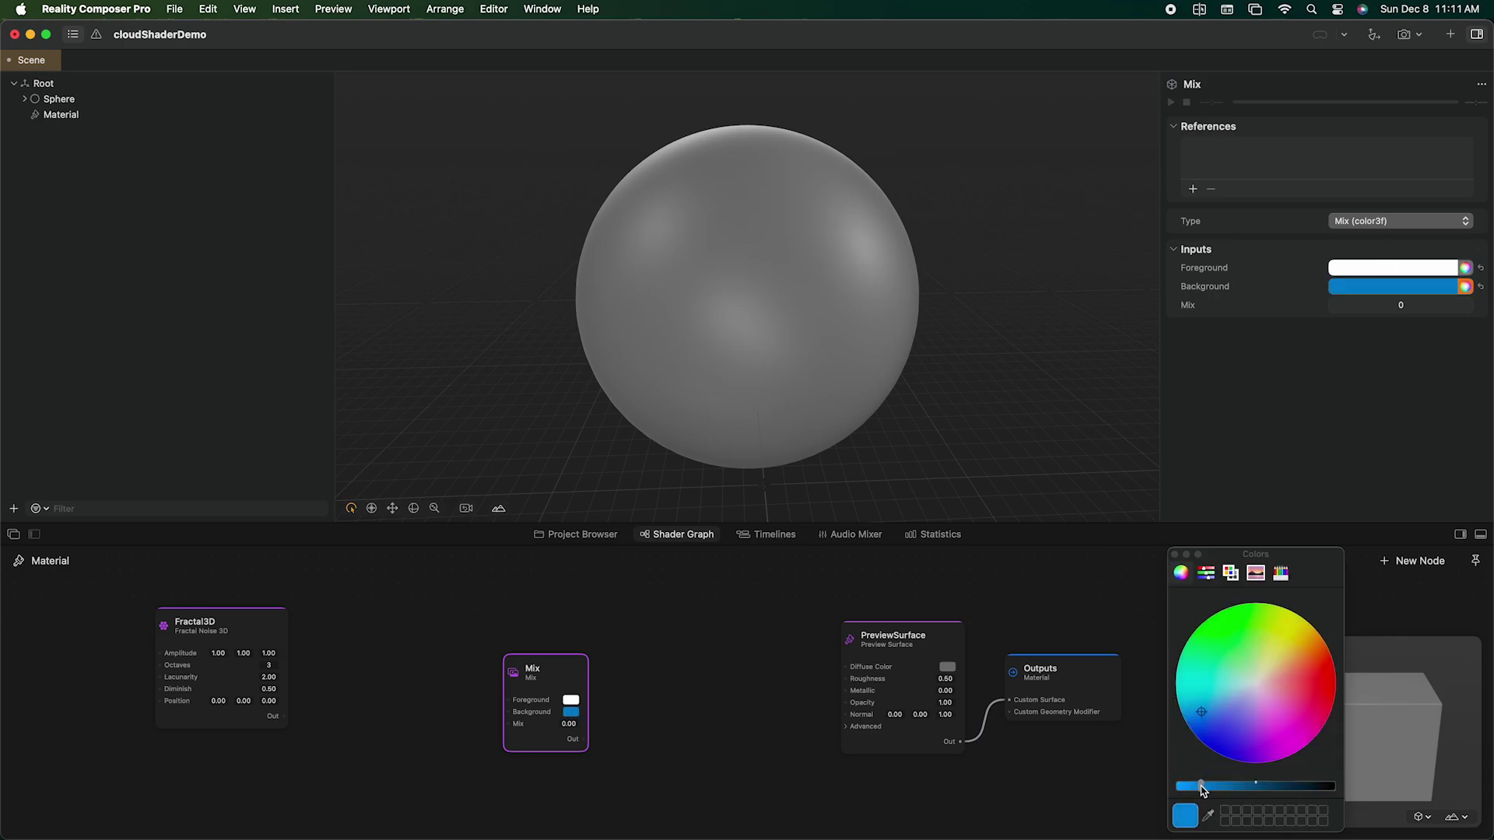
left_click(1190, 716)
left_click(1177, 557)
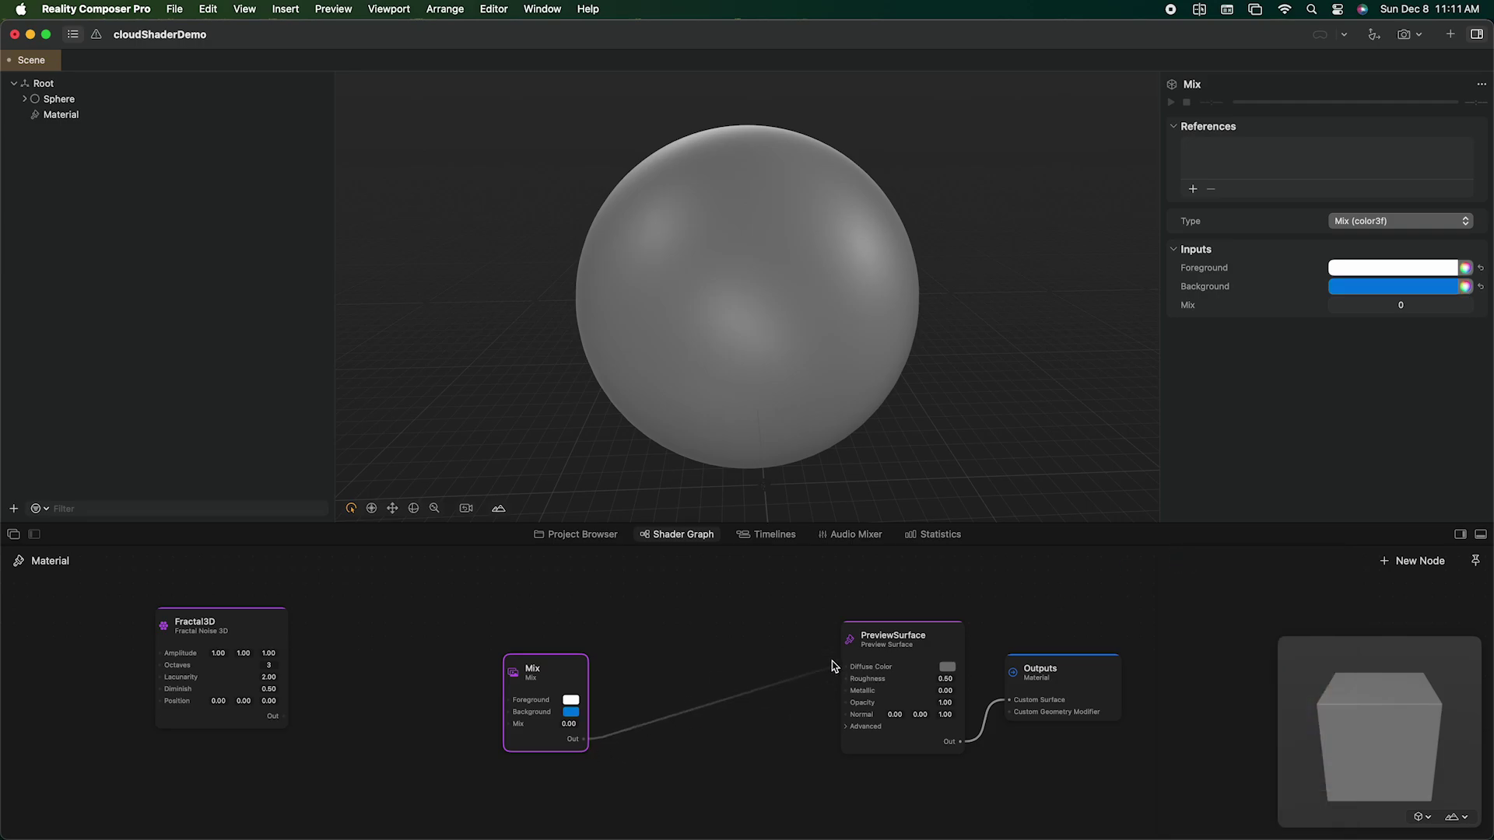
Step: Connect the Mix output to Diffuse Color, set the mix amount to 0.5, and reposition the node
left_click_drag(572, 740, 834, 666)
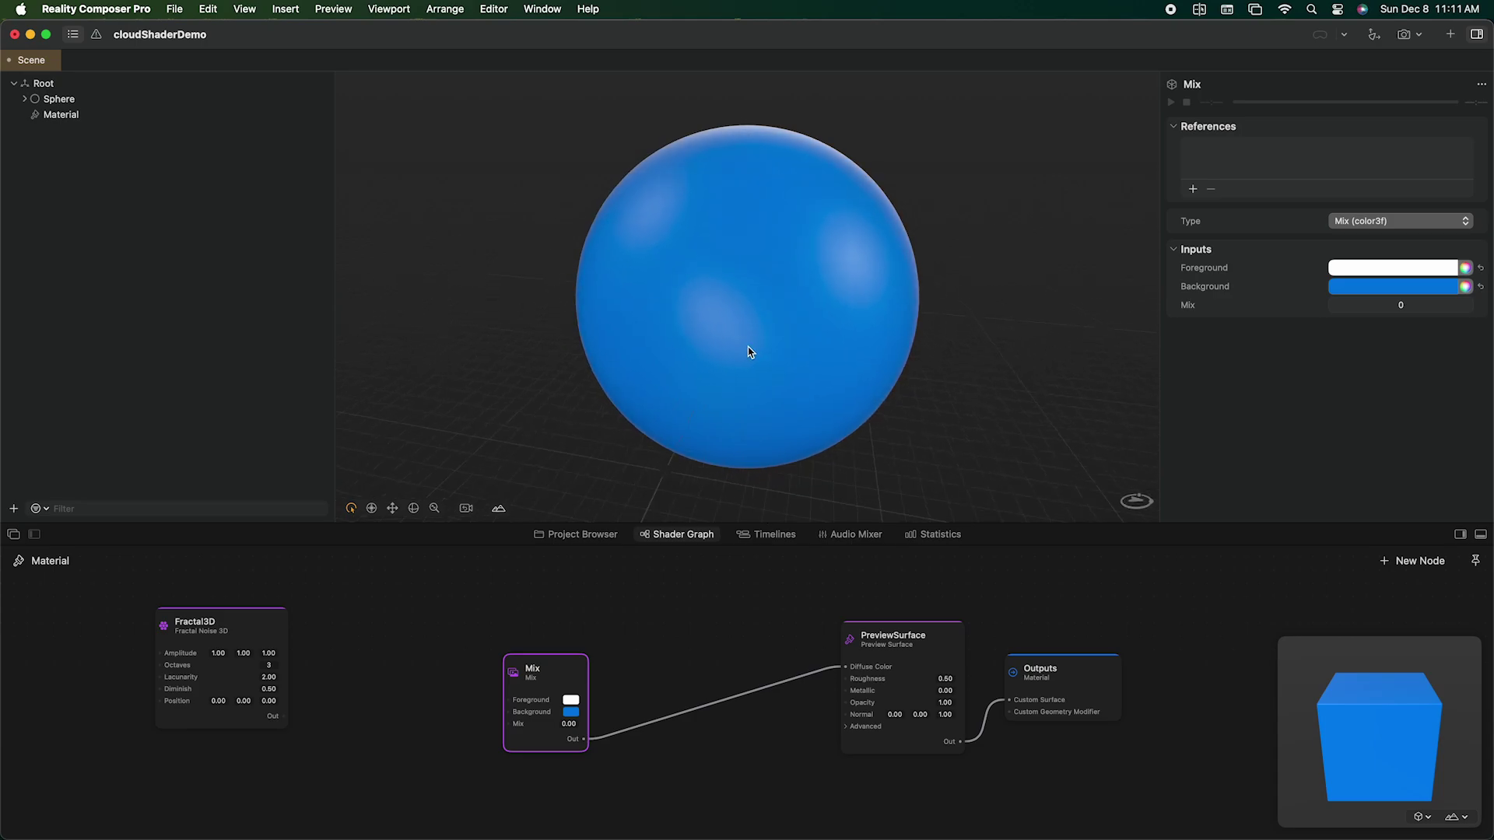
left_click_drag(735, 375, 825, 333)
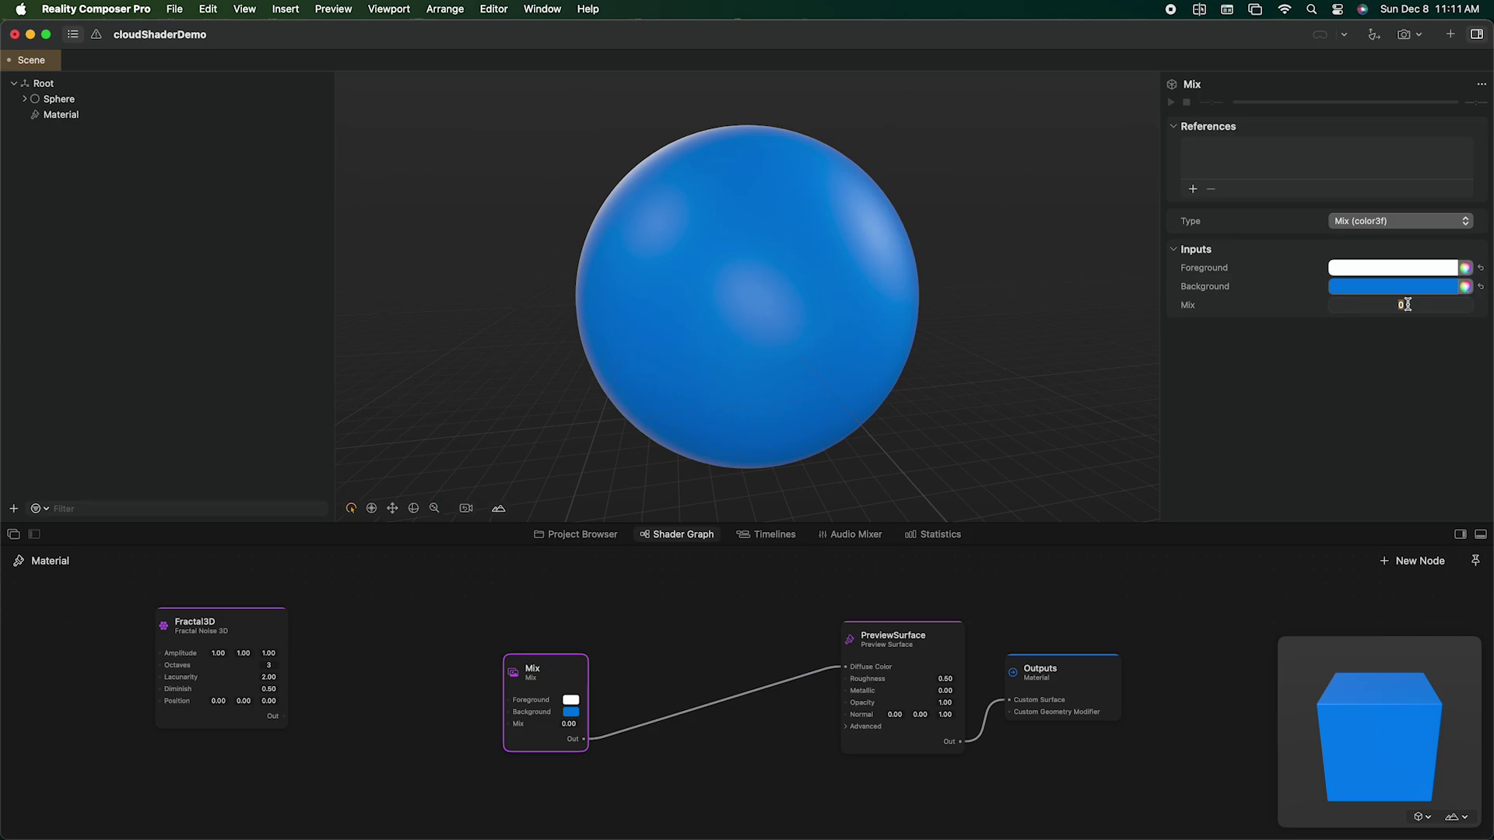
type(".5")
key("Return")
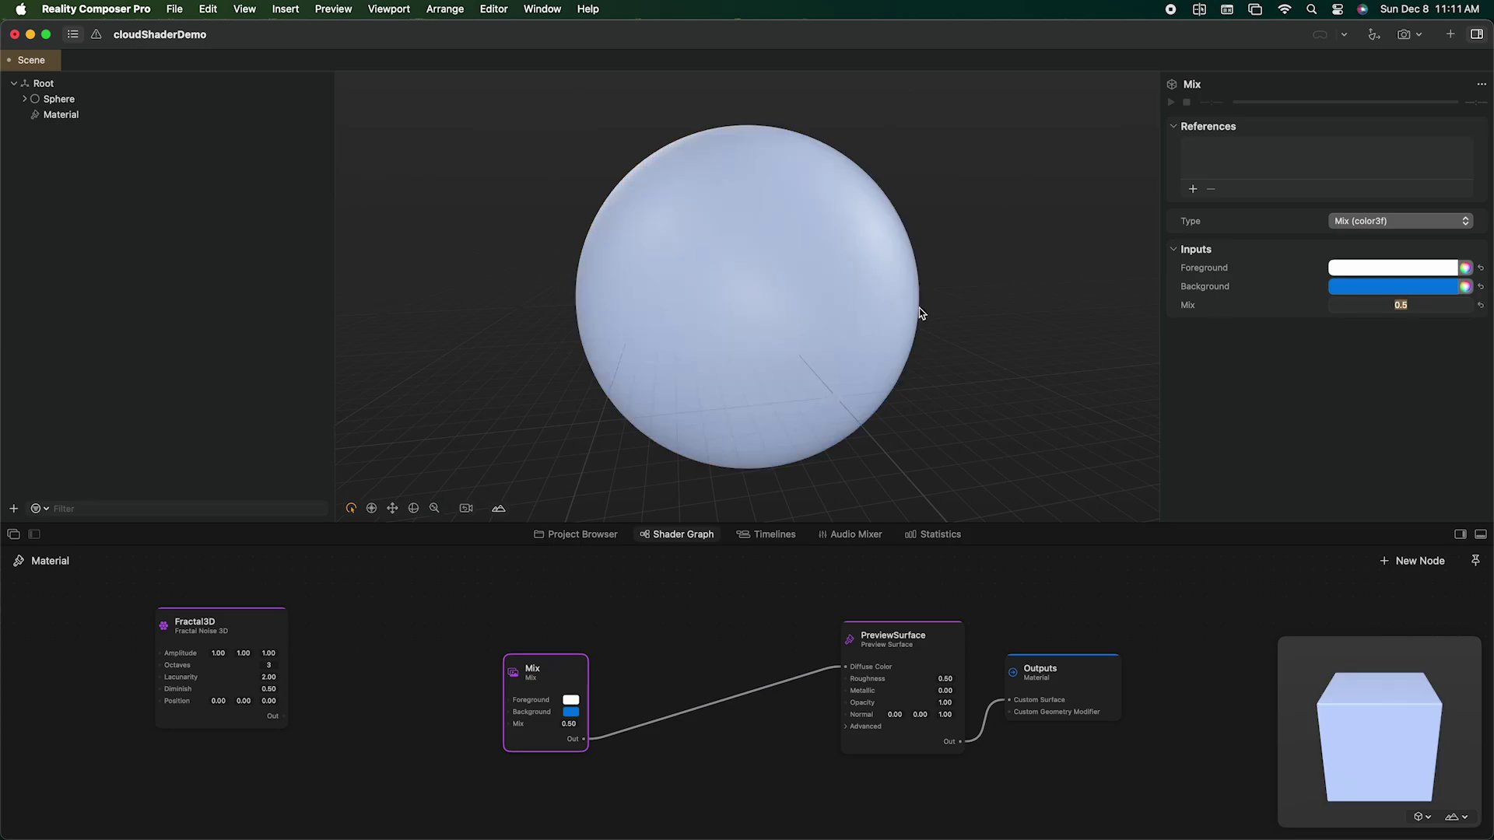
left_click_drag(868, 313, 672, 315)
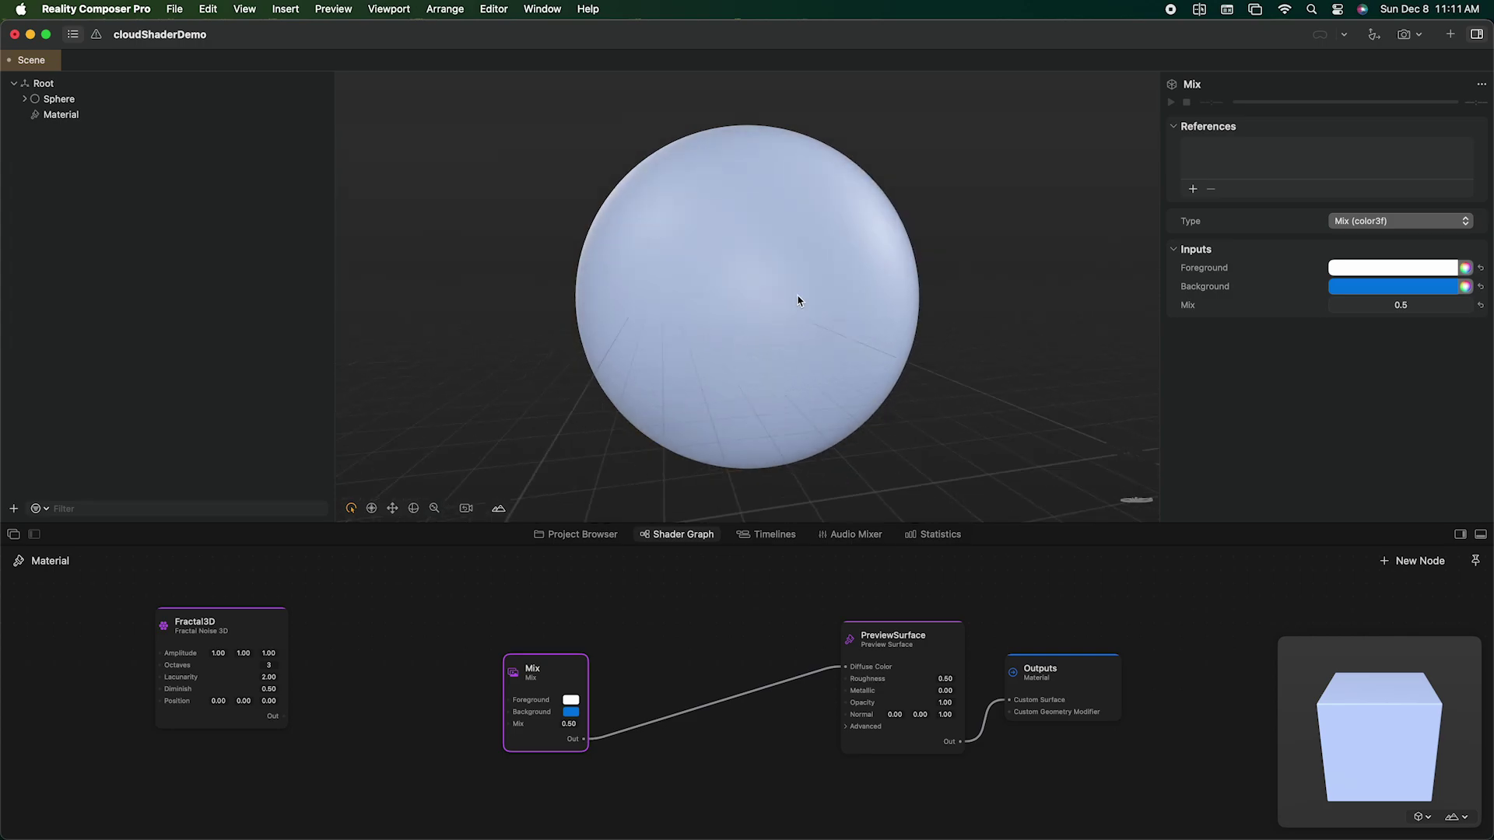
left_click_drag(554, 674, 606, 660)
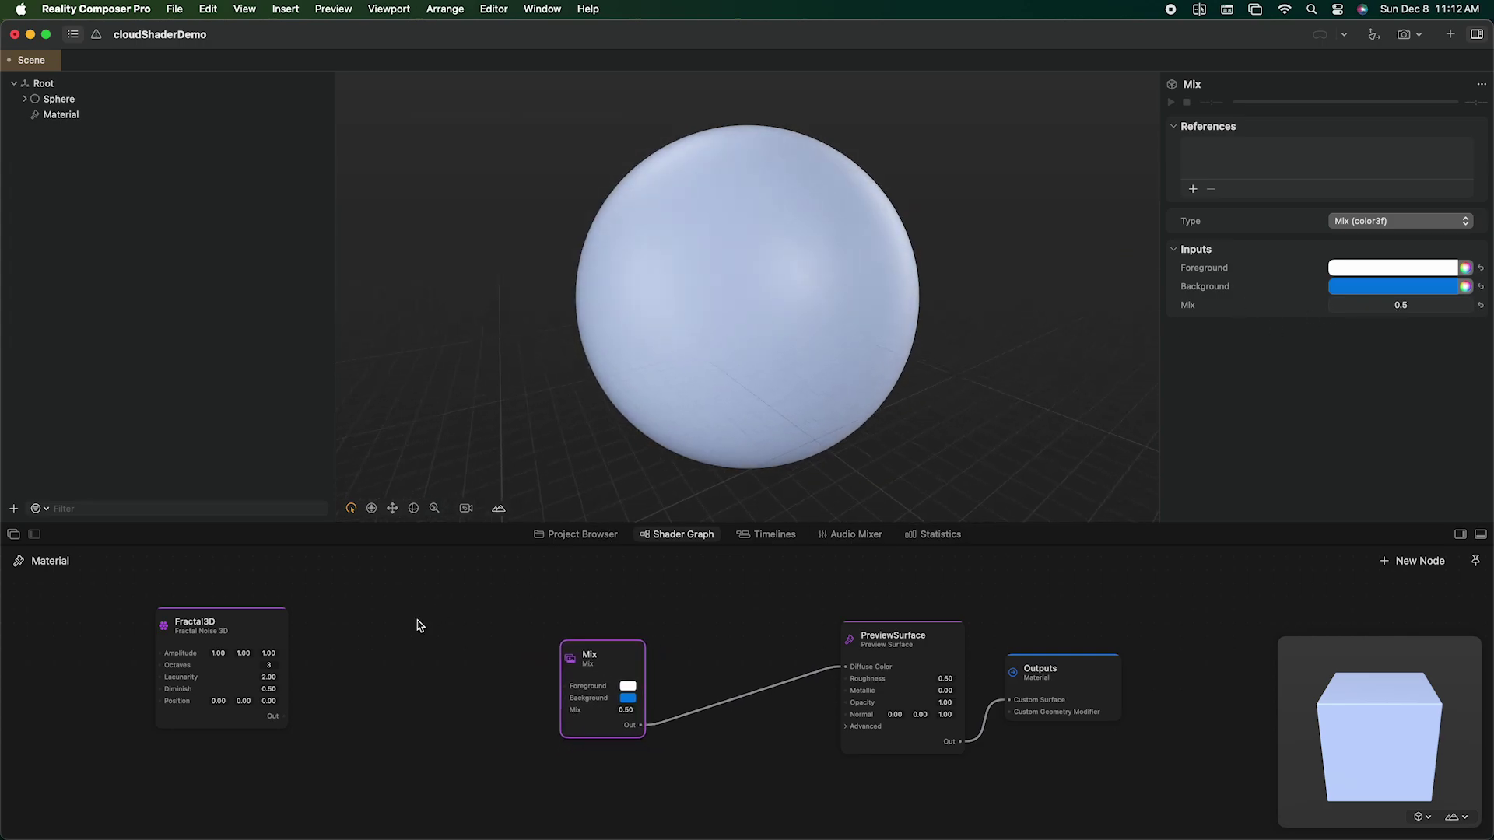
Step: Connect the Fractal3D output to the Mix amount and orbit to inspect the blue noise
left_click_drag(278, 716, 571, 712)
mouse_move(850, 282)
left_mouse_down()
mouse_move(865, 218)
mouse_move(782, 121)
left_mouse_up()
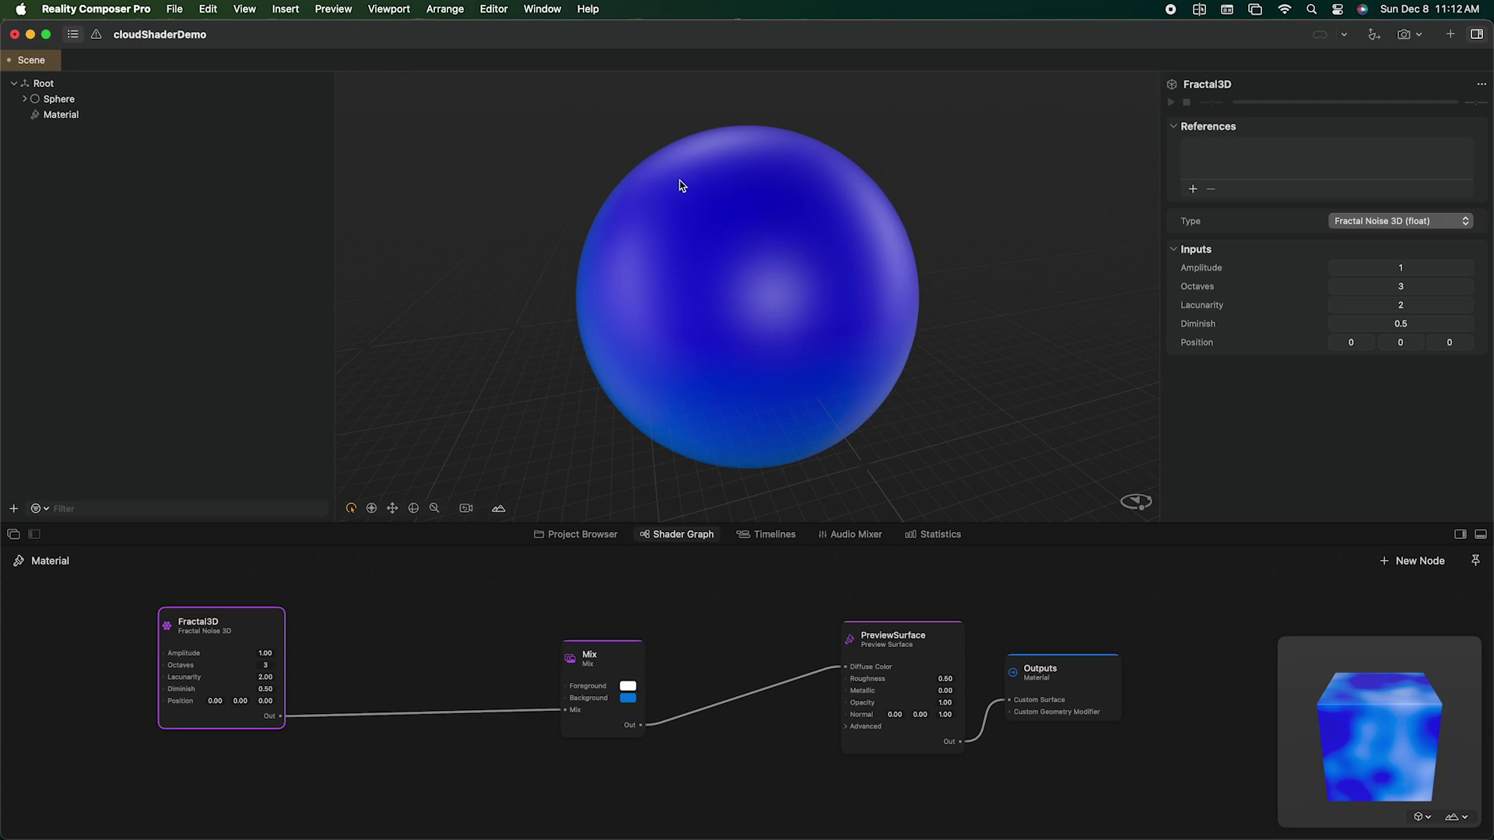
mouse_move(681, 184)
left_mouse_down()
mouse_move(608, 164)
mouse_move(720, 296)
left_mouse_up()
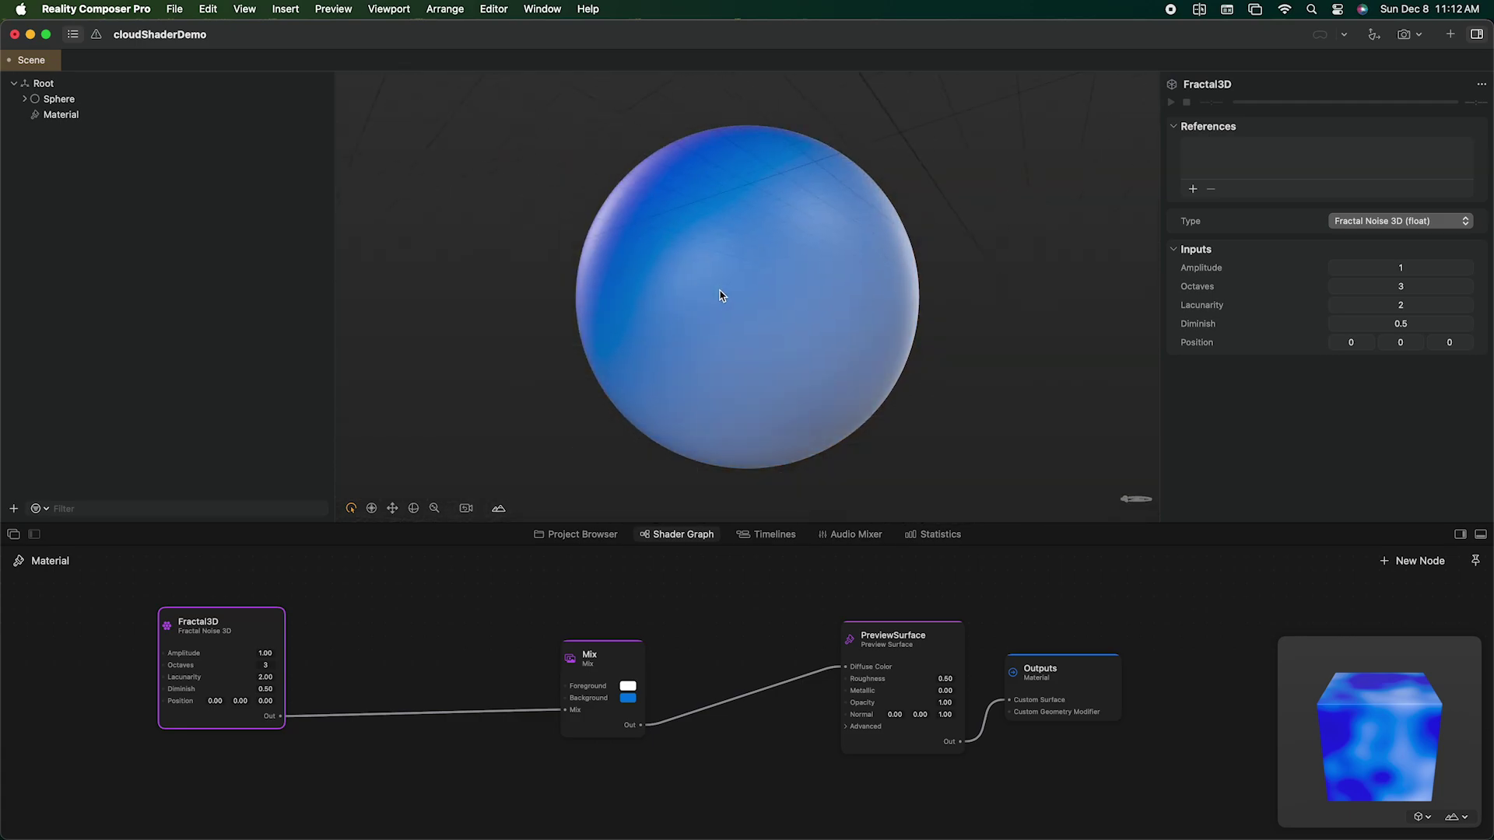
mouse_move(679, 366)
left_mouse_down()
mouse_move(736, 211)
mouse_move(757, 241)
left_mouse_up()
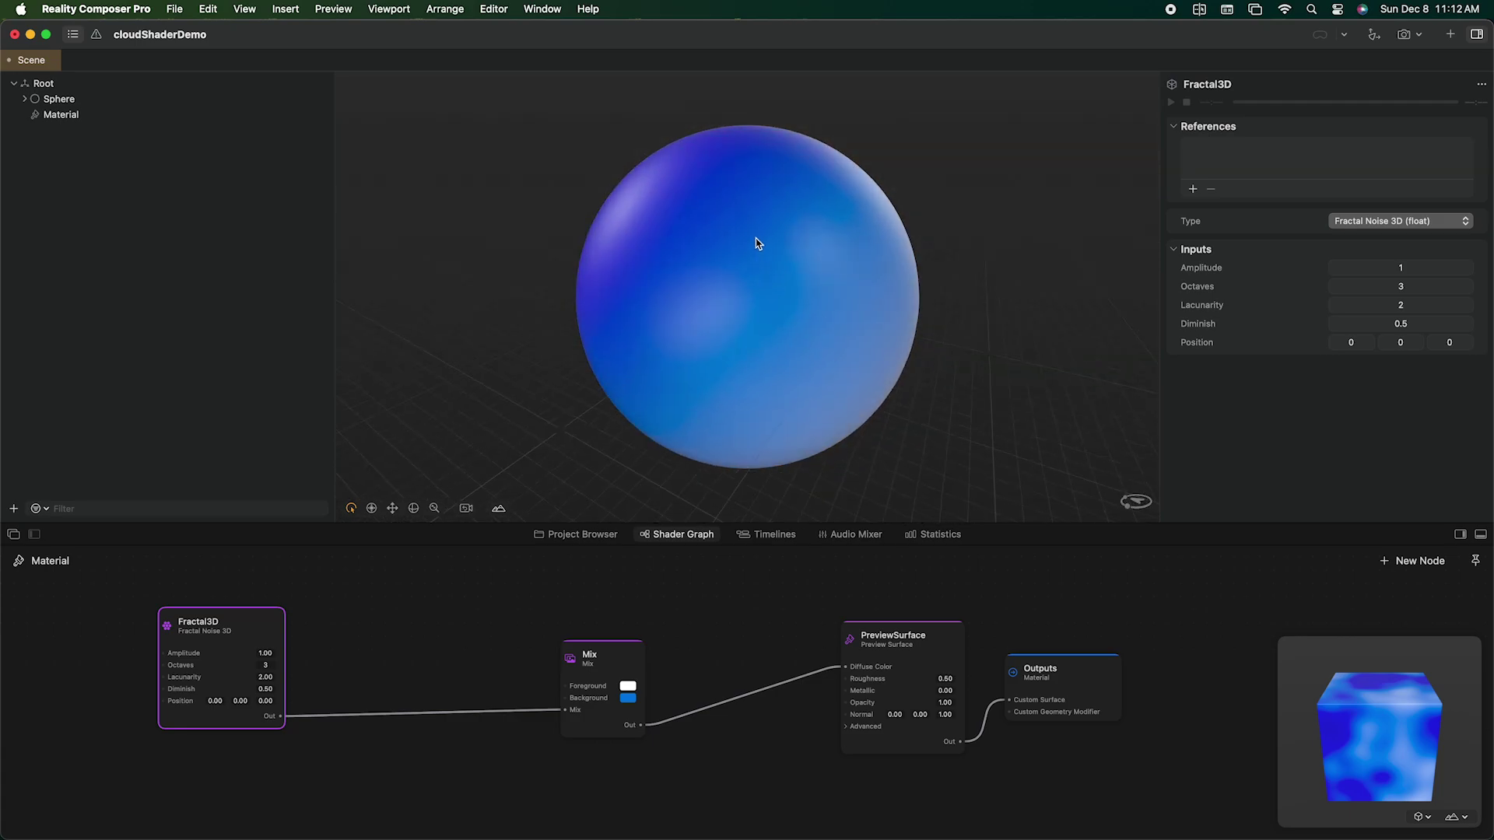
Step: Hide the viewport floor grid and move the Fractal3D node further left
left_click(388, 9)
left_click(389, 202)
left_click_drag(888, 356, 802, 334)
left_click_drag(268, 640, 154, 631)
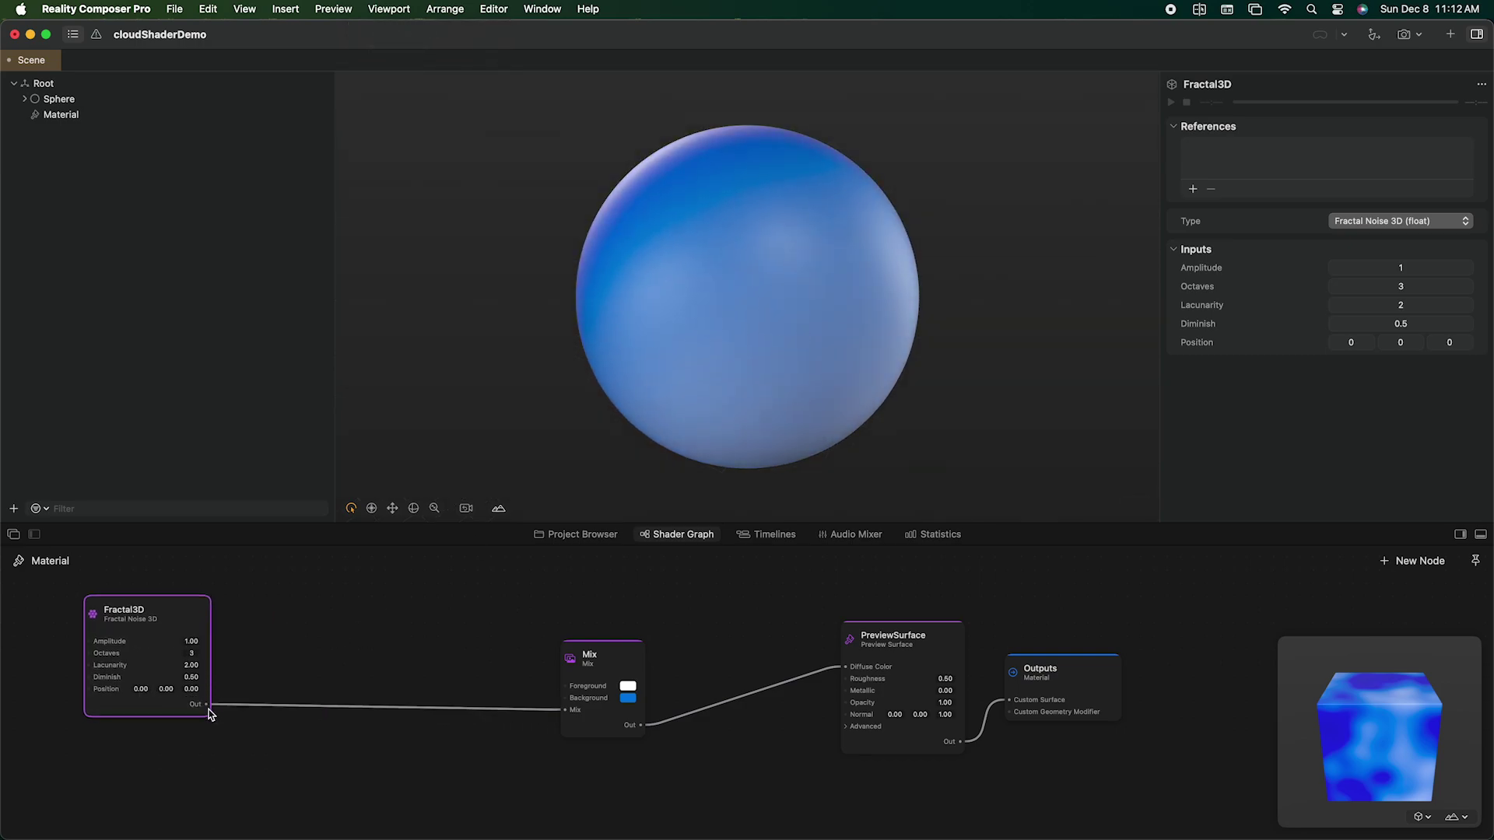
left_click_drag(207, 711, 331, 744)
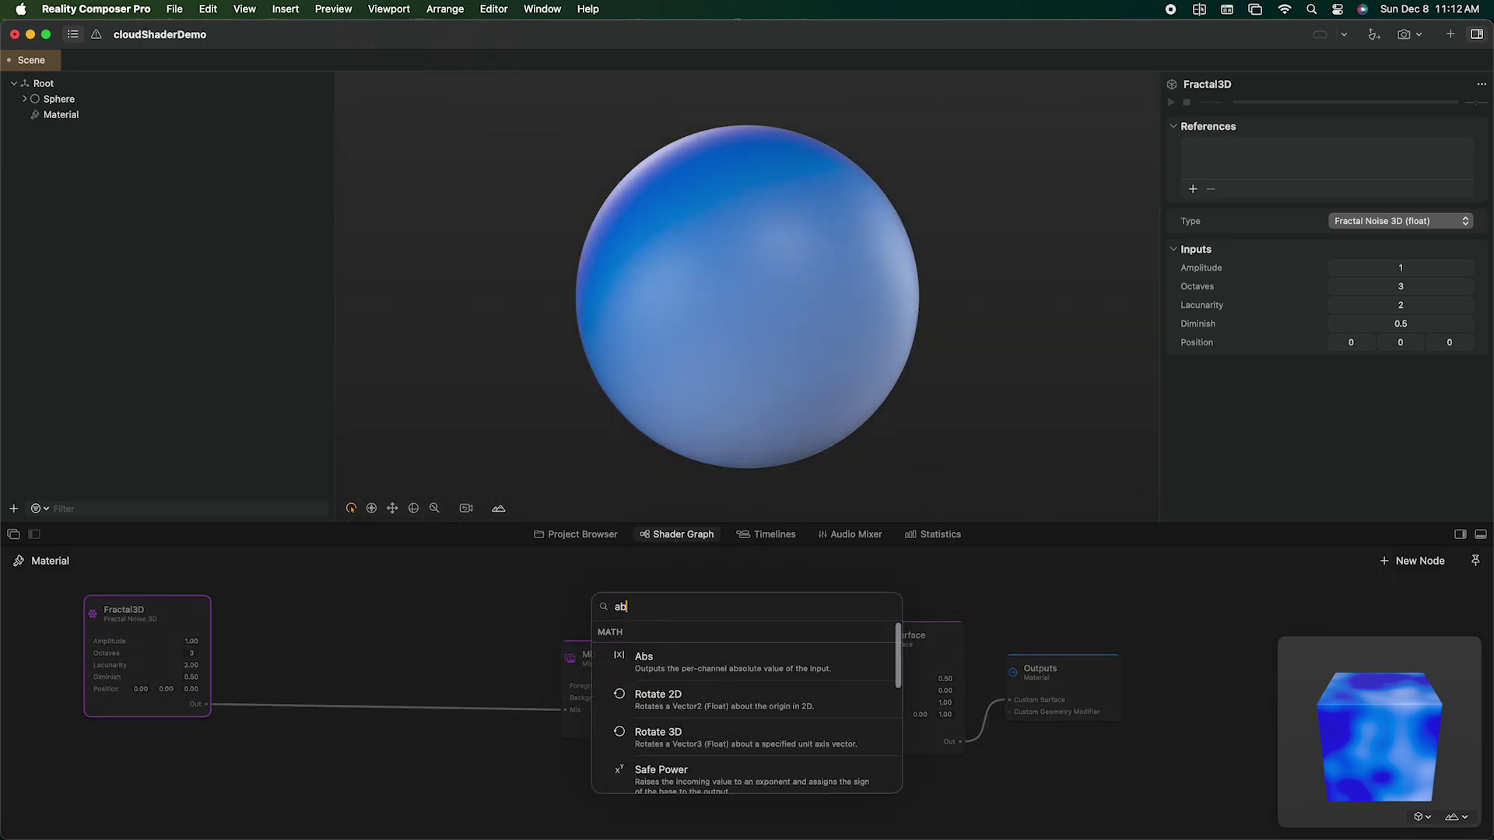
type("ab")
Step: Insert an Abs node on the noise output and wire it into the Mix amount
key("Return")
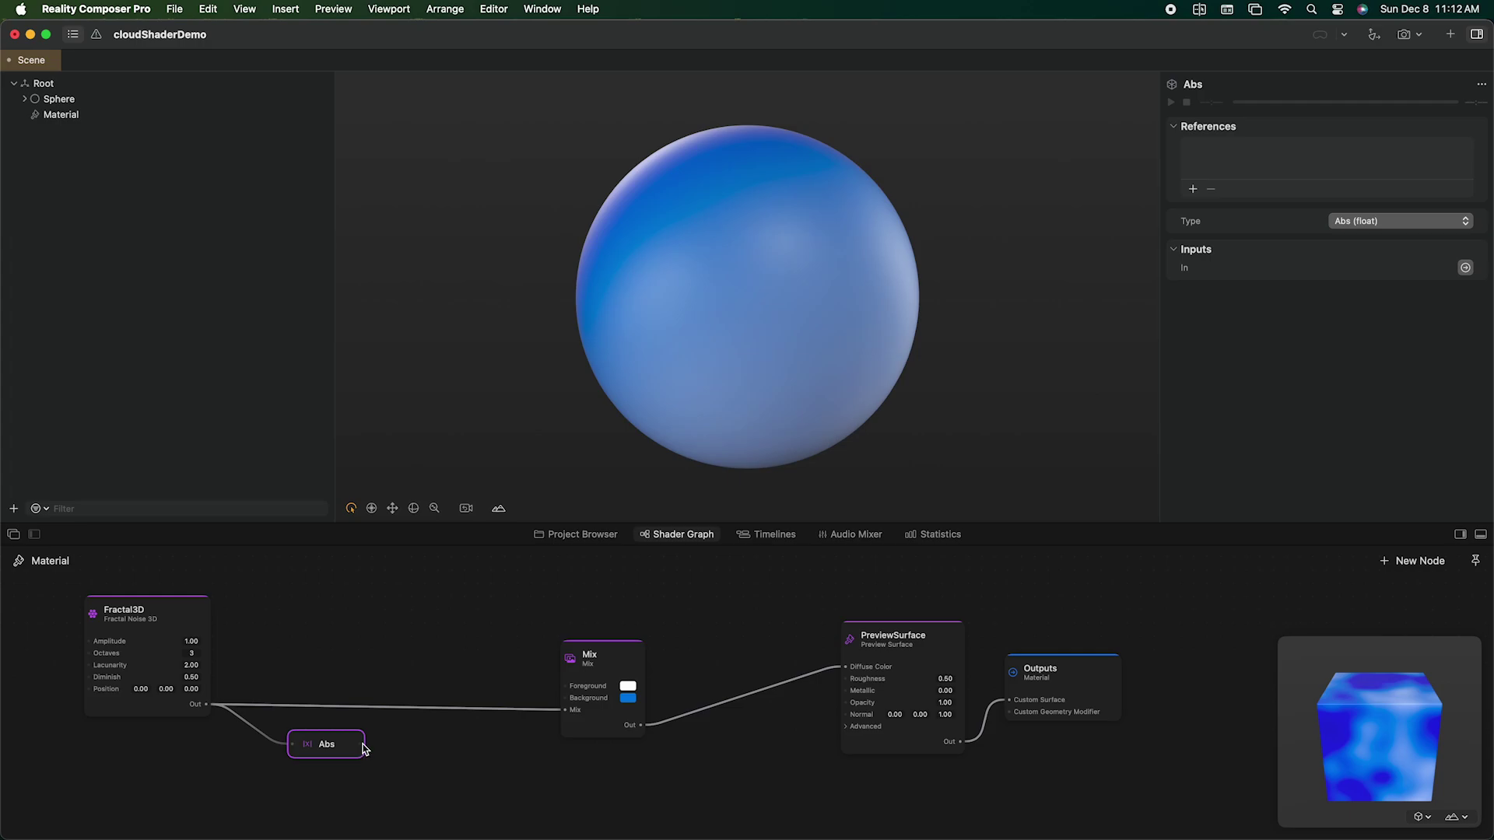
left_click_drag(362, 745, 568, 710)
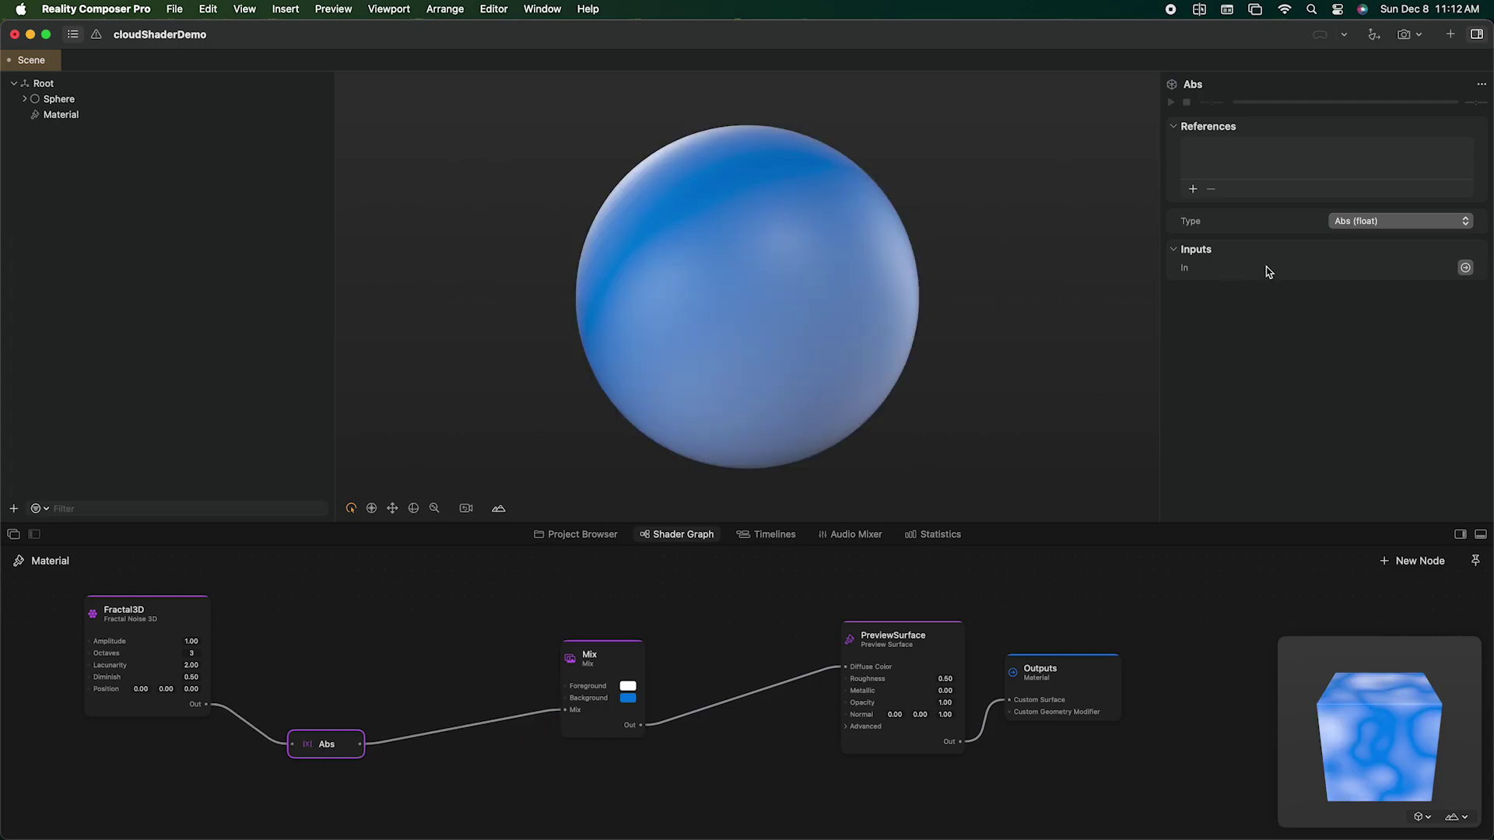
mouse_move(833, 280)
left_mouse_down()
mouse_move(646, 284)
mouse_move(571, 249)
left_mouse_up()
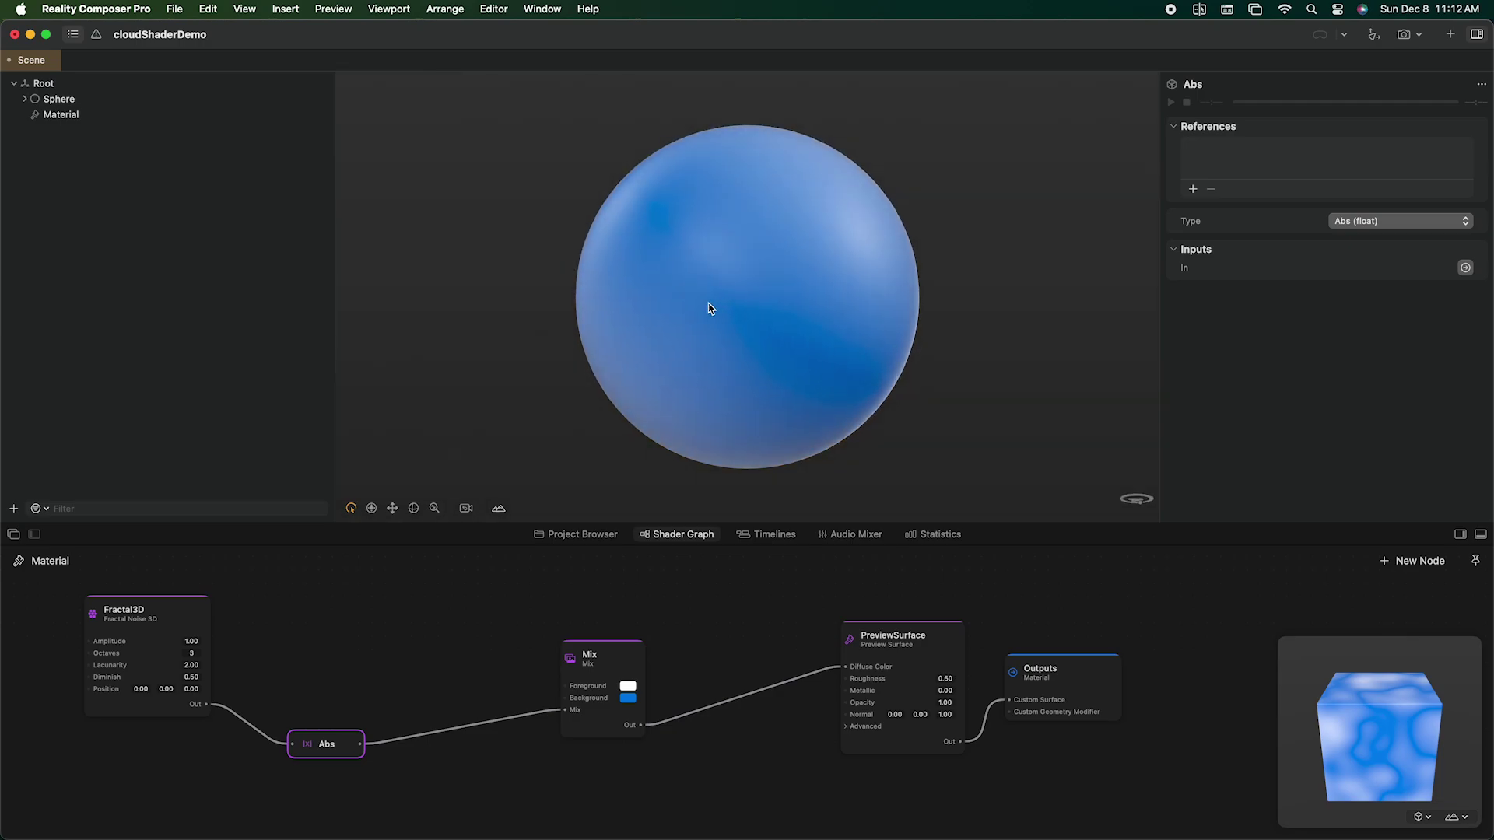
mouse_move(653, 222)
left_mouse_down()
mouse_move(736, 294)
mouse_move(993, 345)
left_mouse_up()
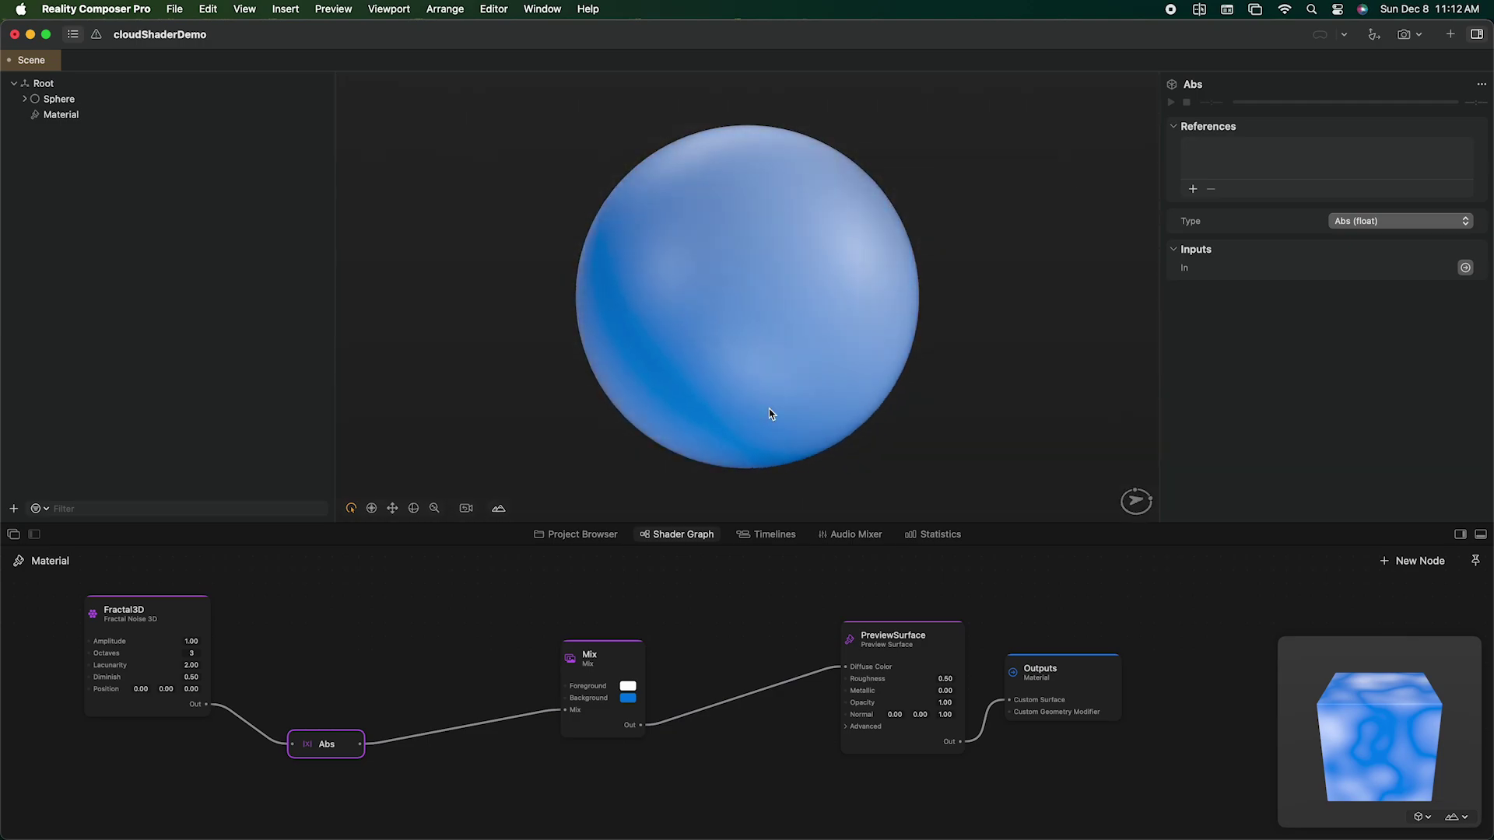
mouse_move(770, 414)
left_mouse_down()
mouse_move(774, 288)
mouse_move(829, 366)
left_mouse_up()
Step: Set Fractal3D Octaves to 5 and Lacunarity to 3, comparing against Lacunarity 2
left_click(146, 642)
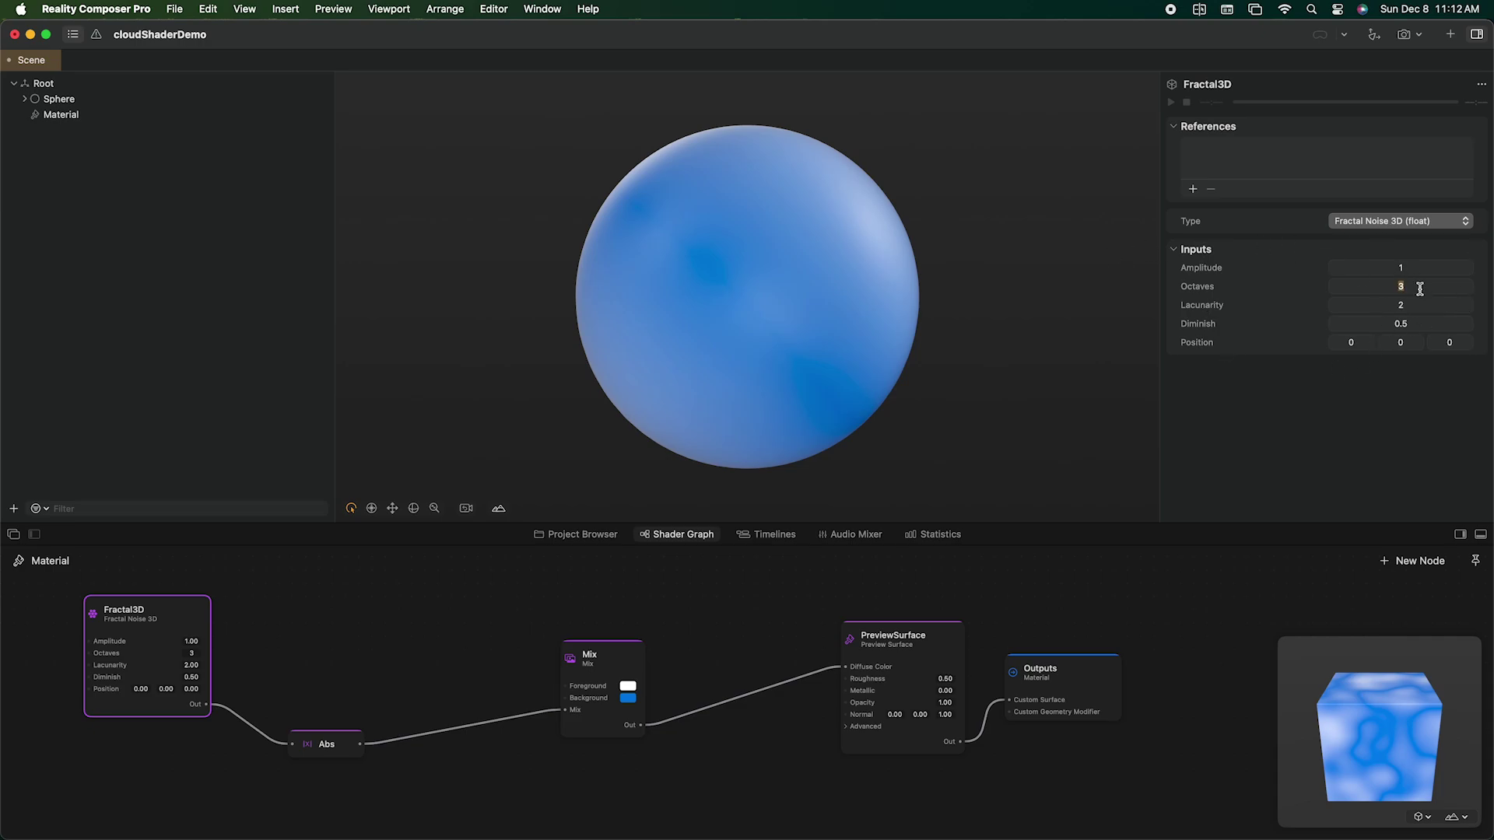
key("Tab")
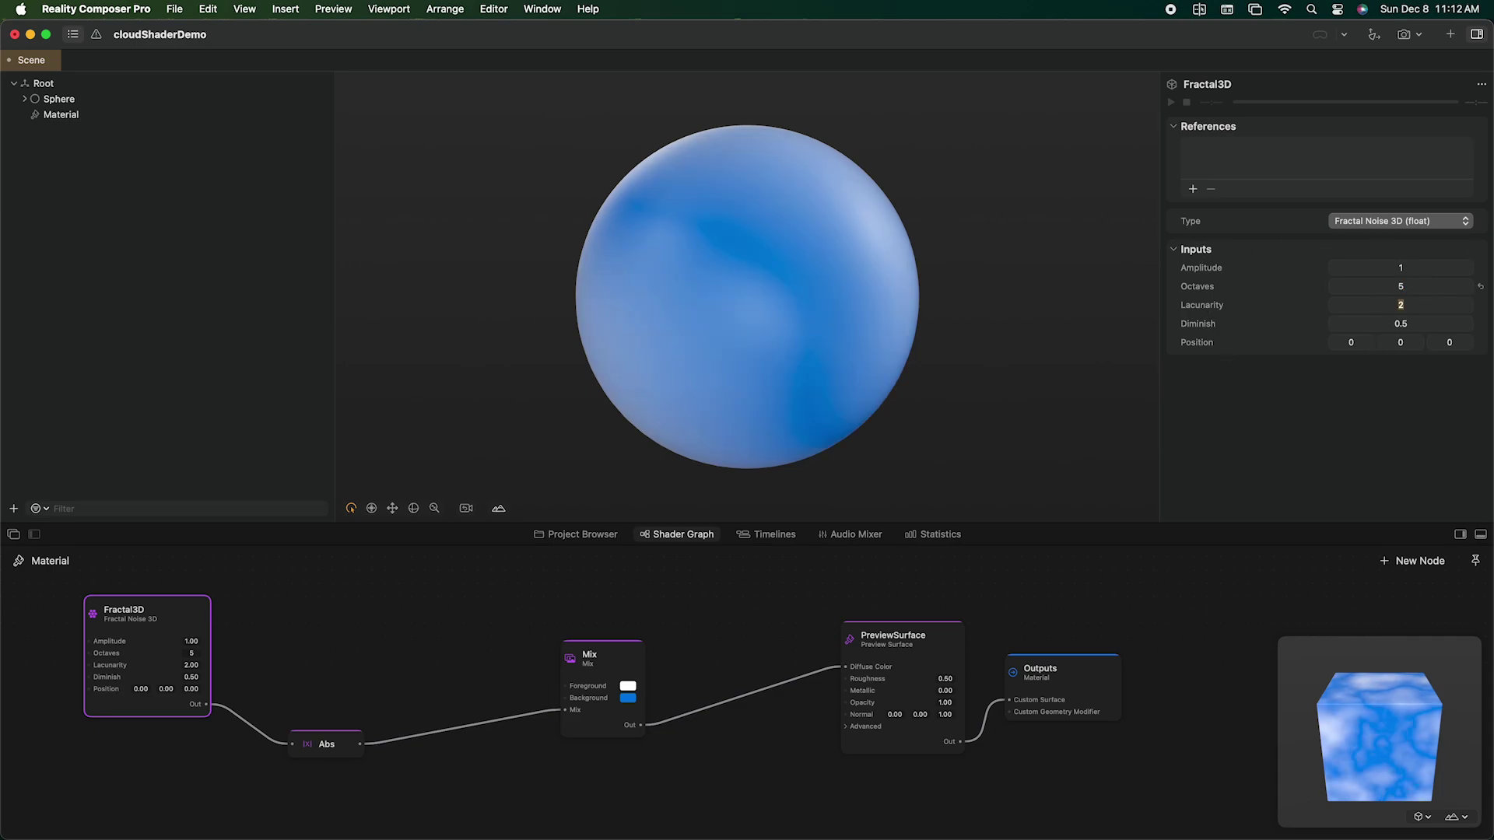
mouse_move(685, 434)
left_mouse_down()
mouse_move(946, 408)
mouse_move(774, 439)
left_mouse_up()
type("3")
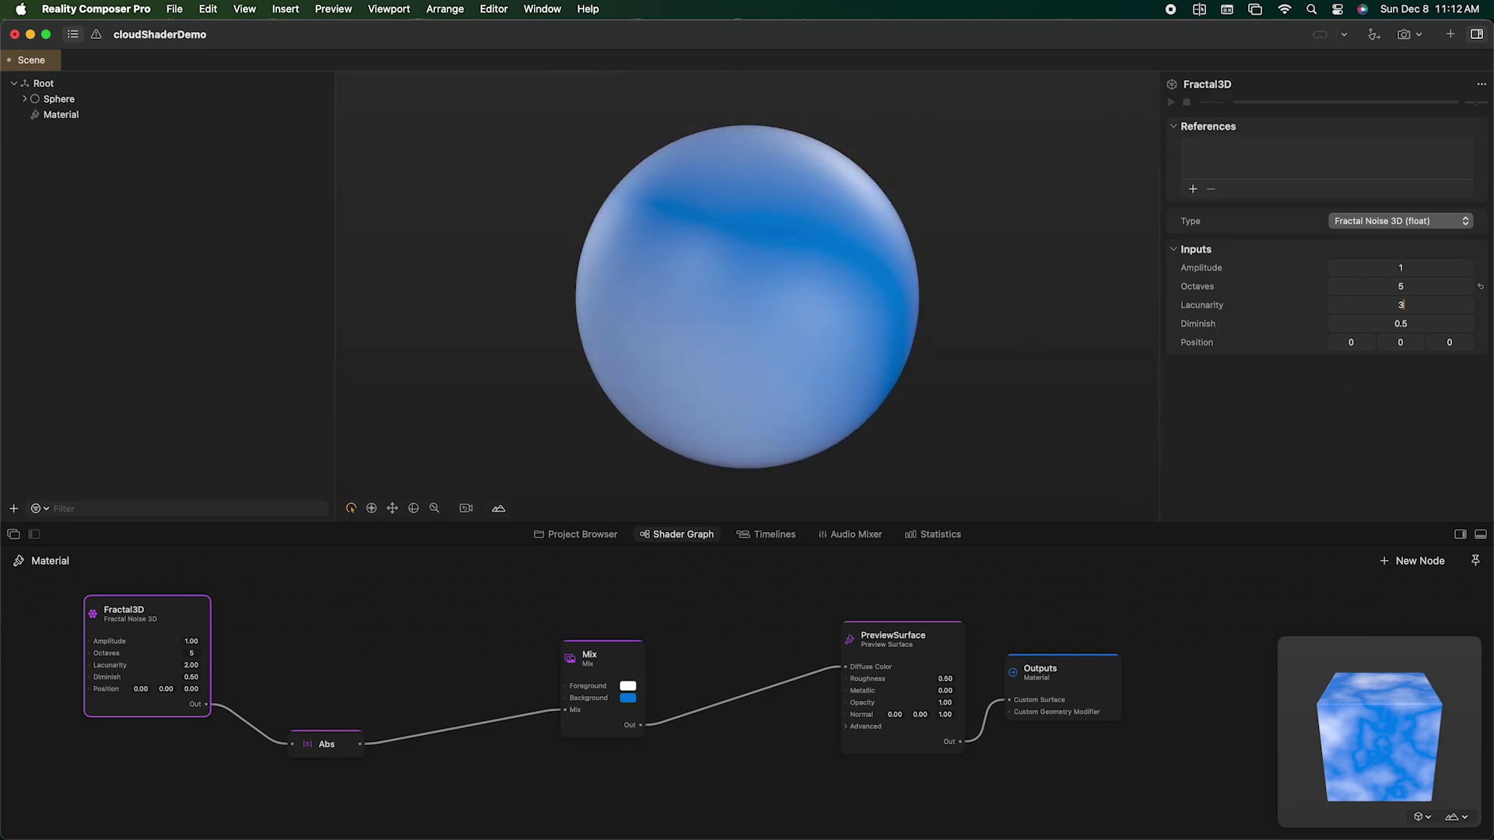
key("Return")
left_click_drag(922, 313, 794, 312)
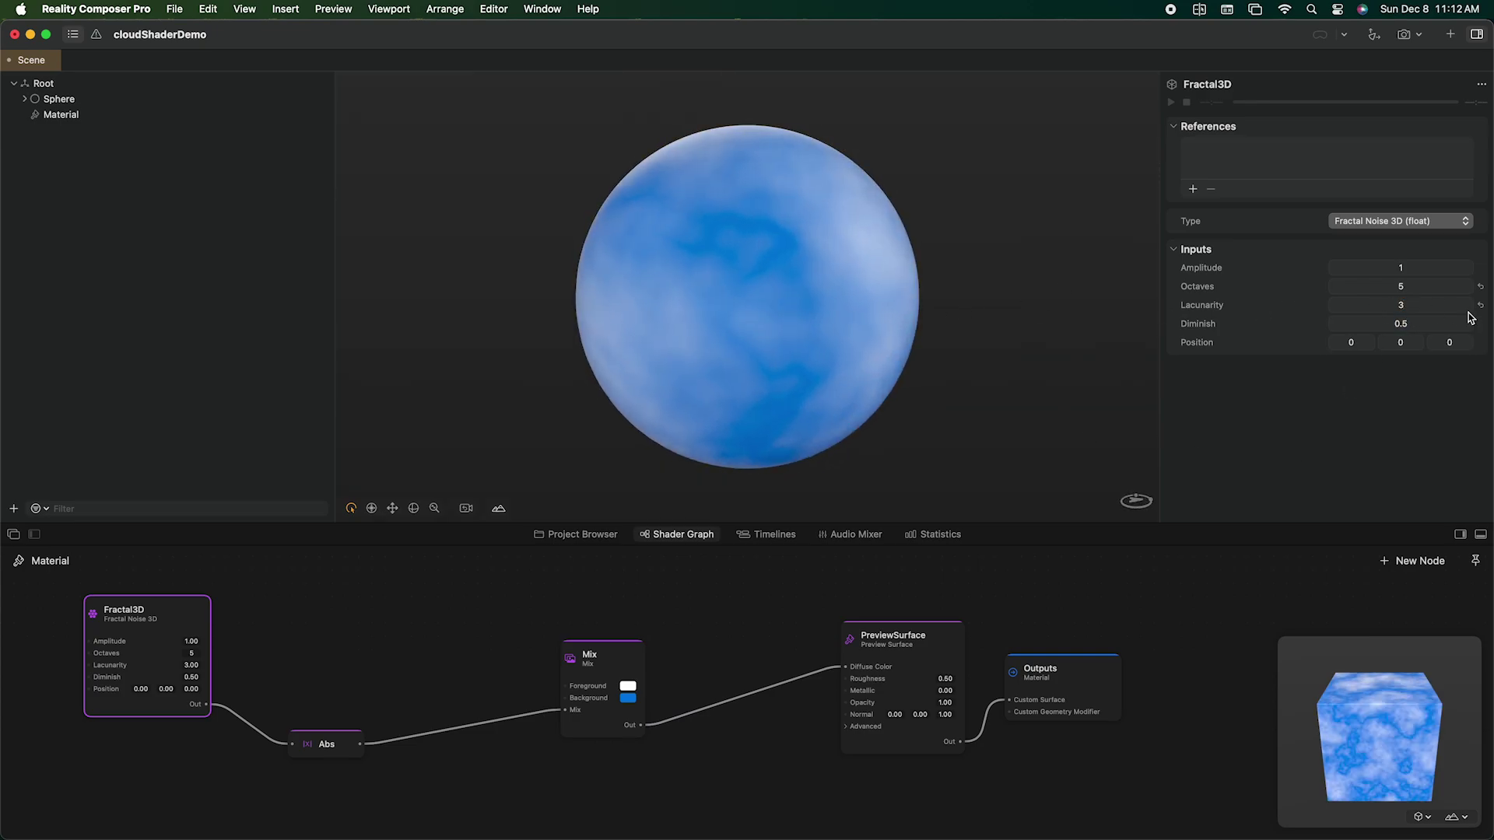
type("2")
key("Return")
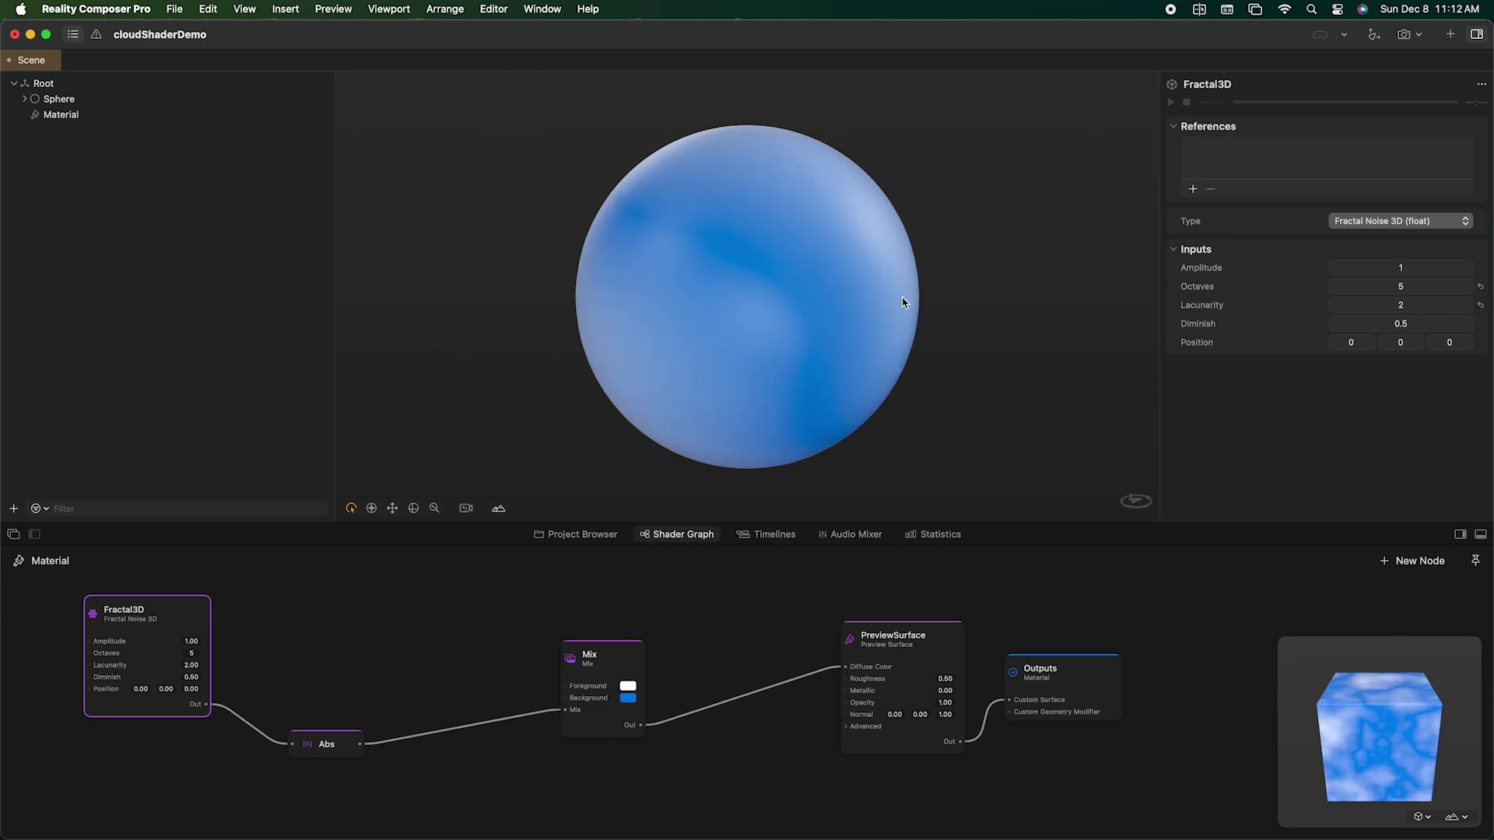
left_click_drag(827, 292, 848, 310)
type("3")
key("Return")
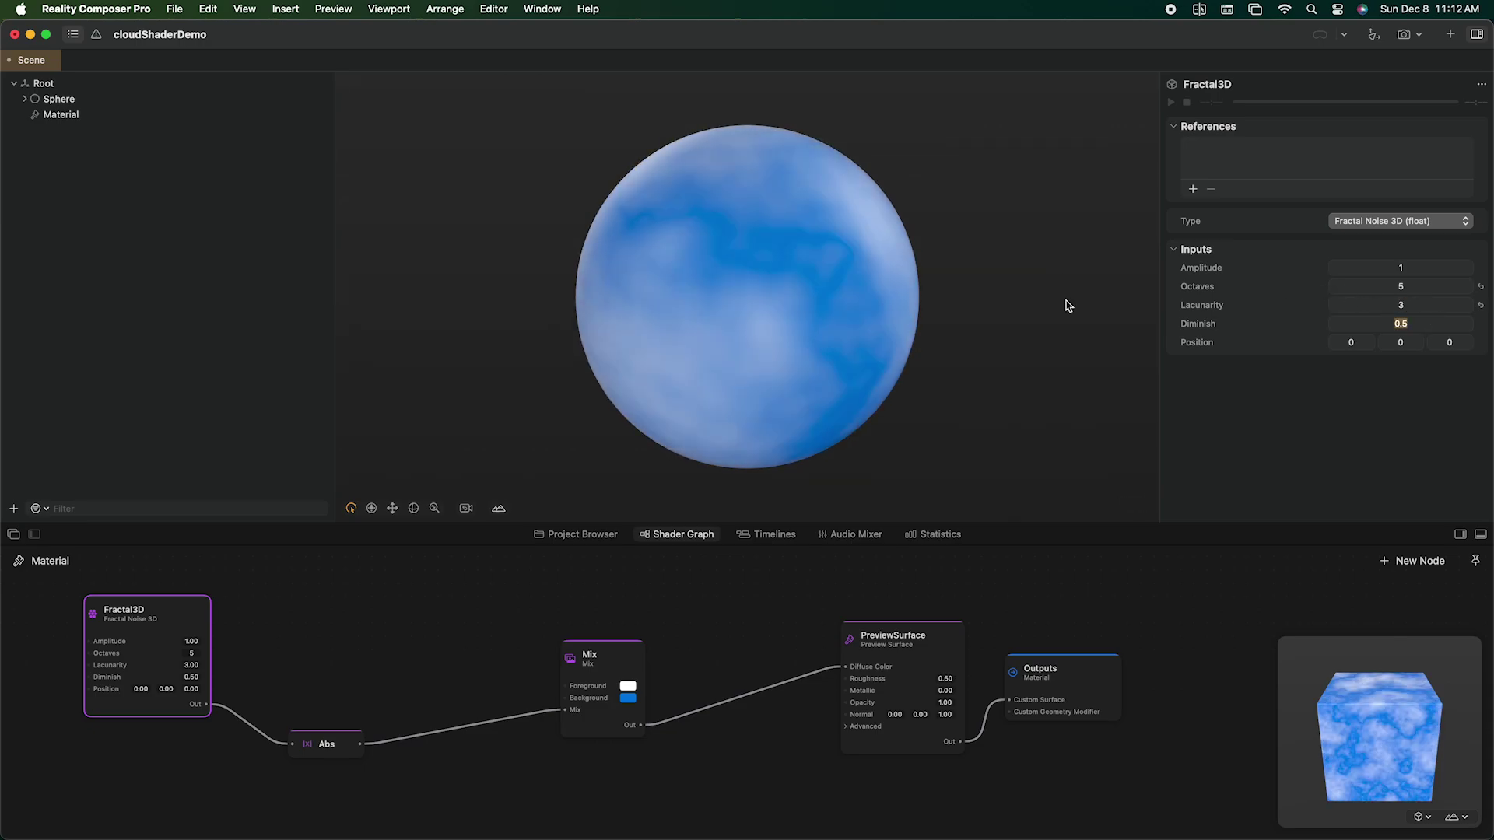
mouse_move(911, 311)
left_mouse_down()
mouse_move(607, 286)
mouse_move(743, 251)
mouse_move(991, 292)
mouse_move(793, 419)
left_mouse_up()
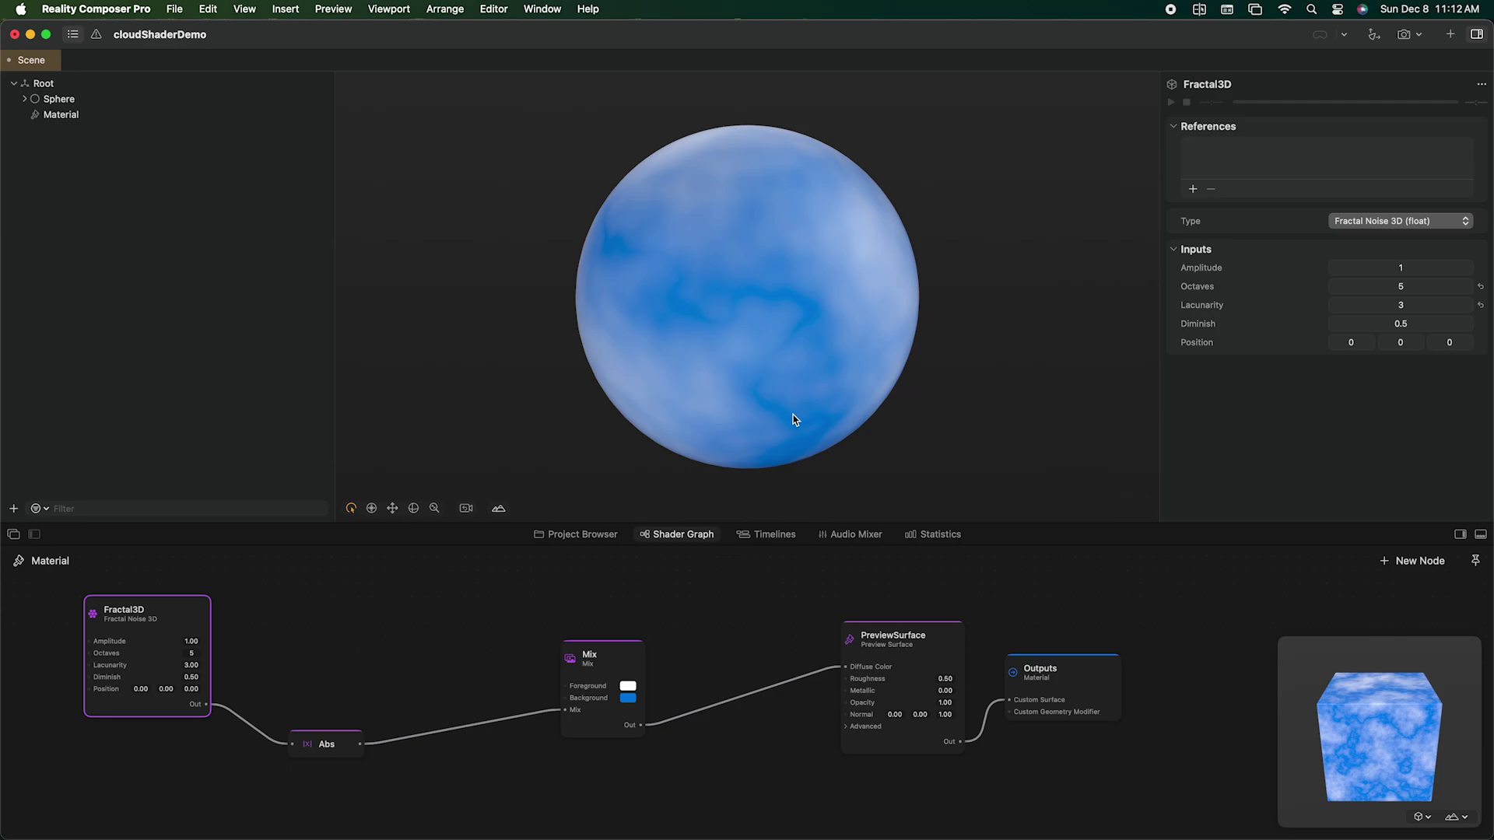
scroll(400, 695, "down", 5)
Step: Add a Time node to the graph and place it at the lower left
left_click(252, 743)
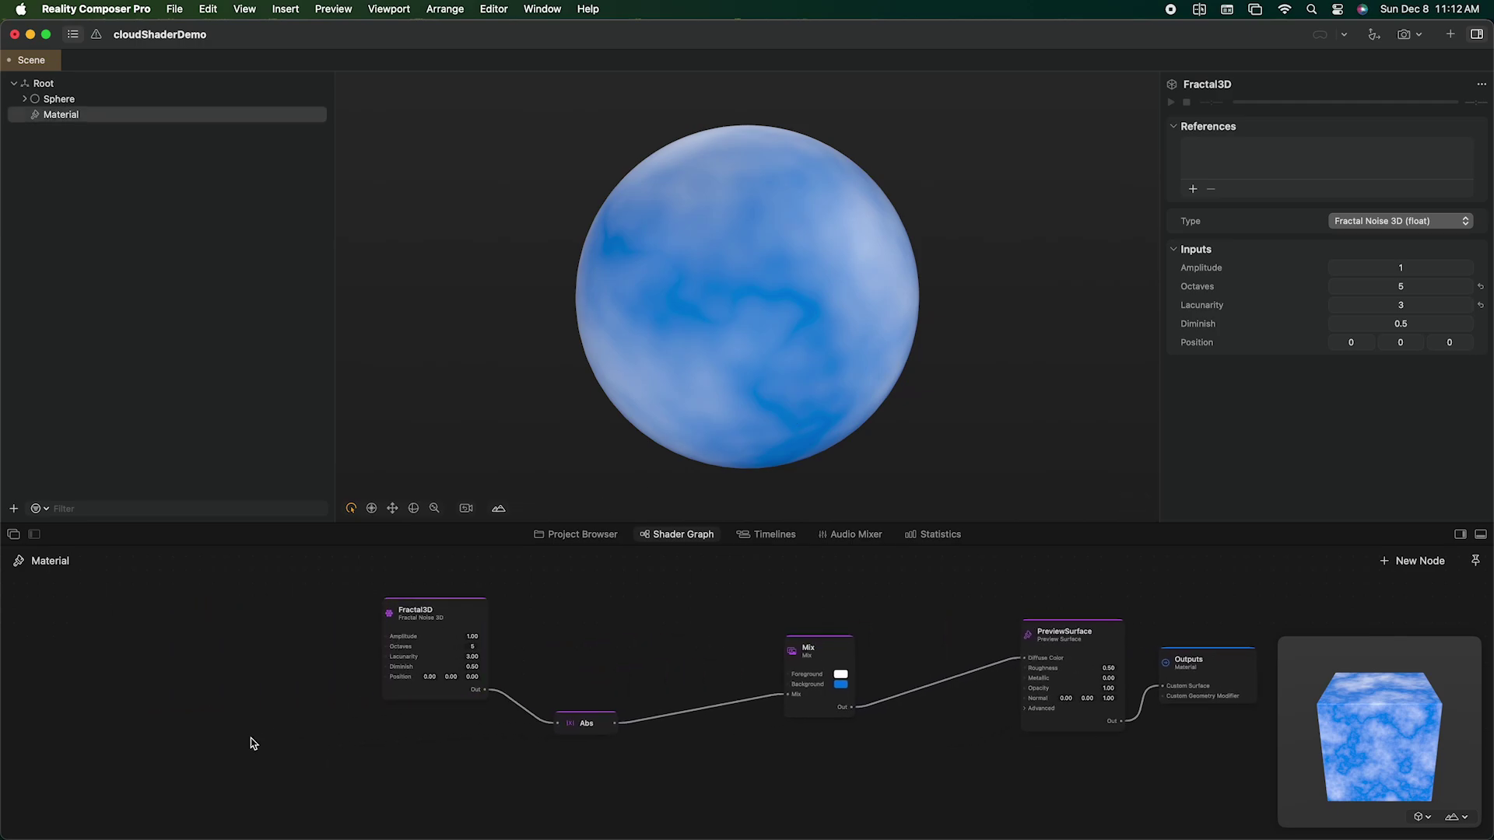
double_click(251, 744)
type("time")
key("Down")
key("Return")
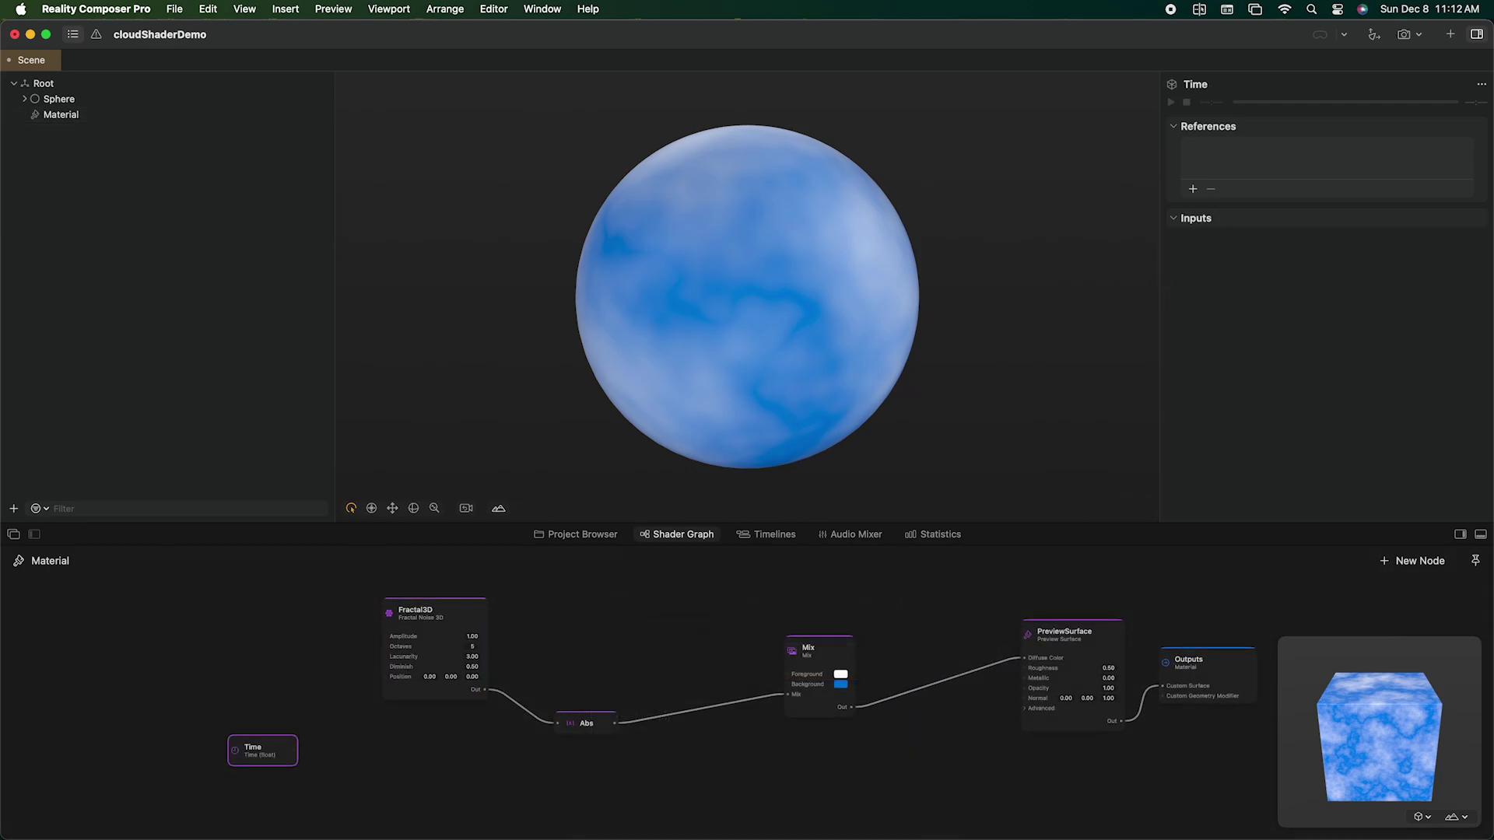
left_click_drag(281, 753, 246, 775)
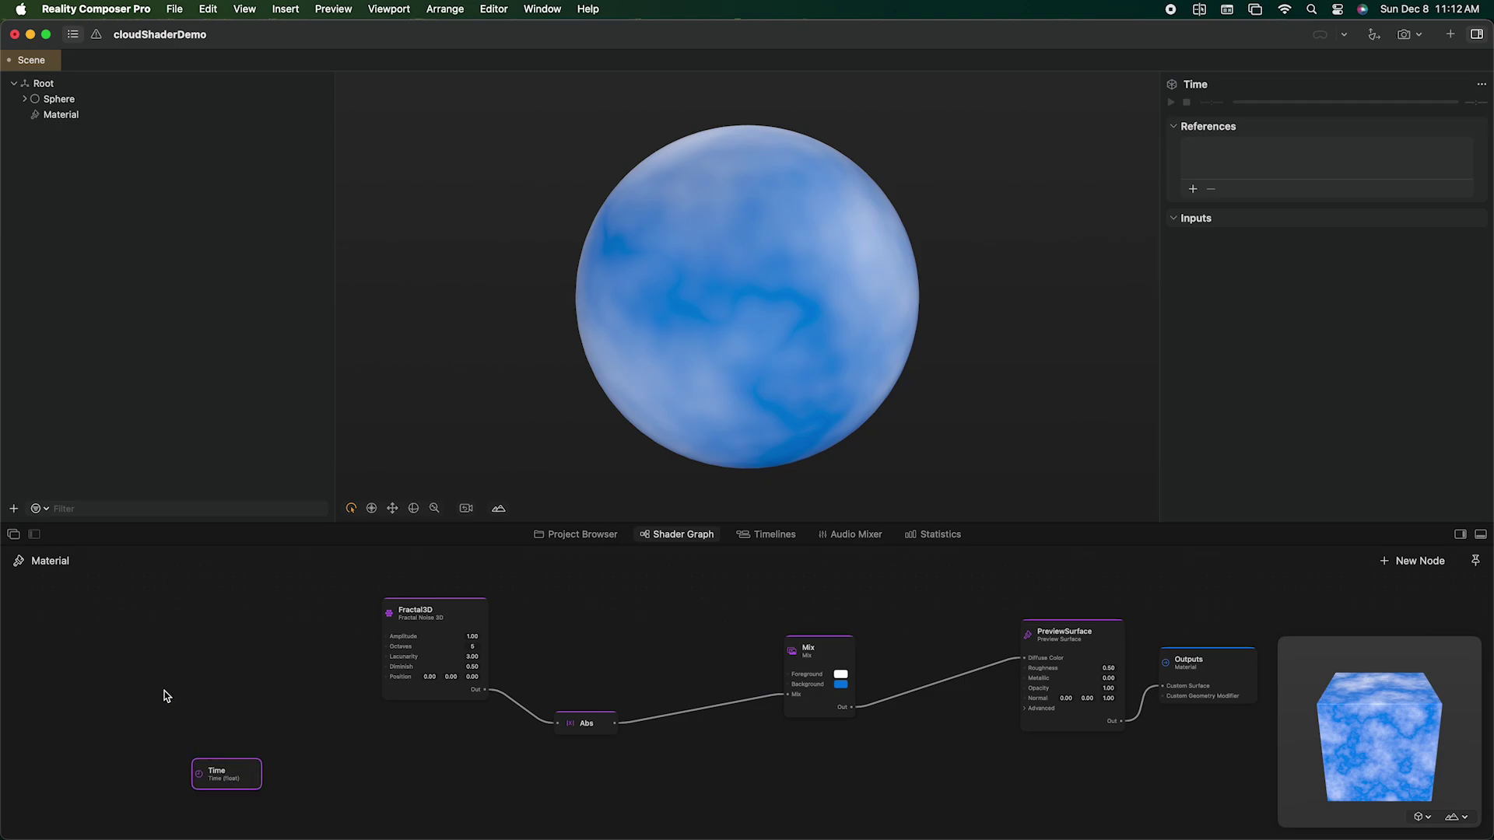
Step: Add Position and Add nodes, wiring Position and Time into Add for the noise position
double_click(198, 648)
type("pos")
key("Return")
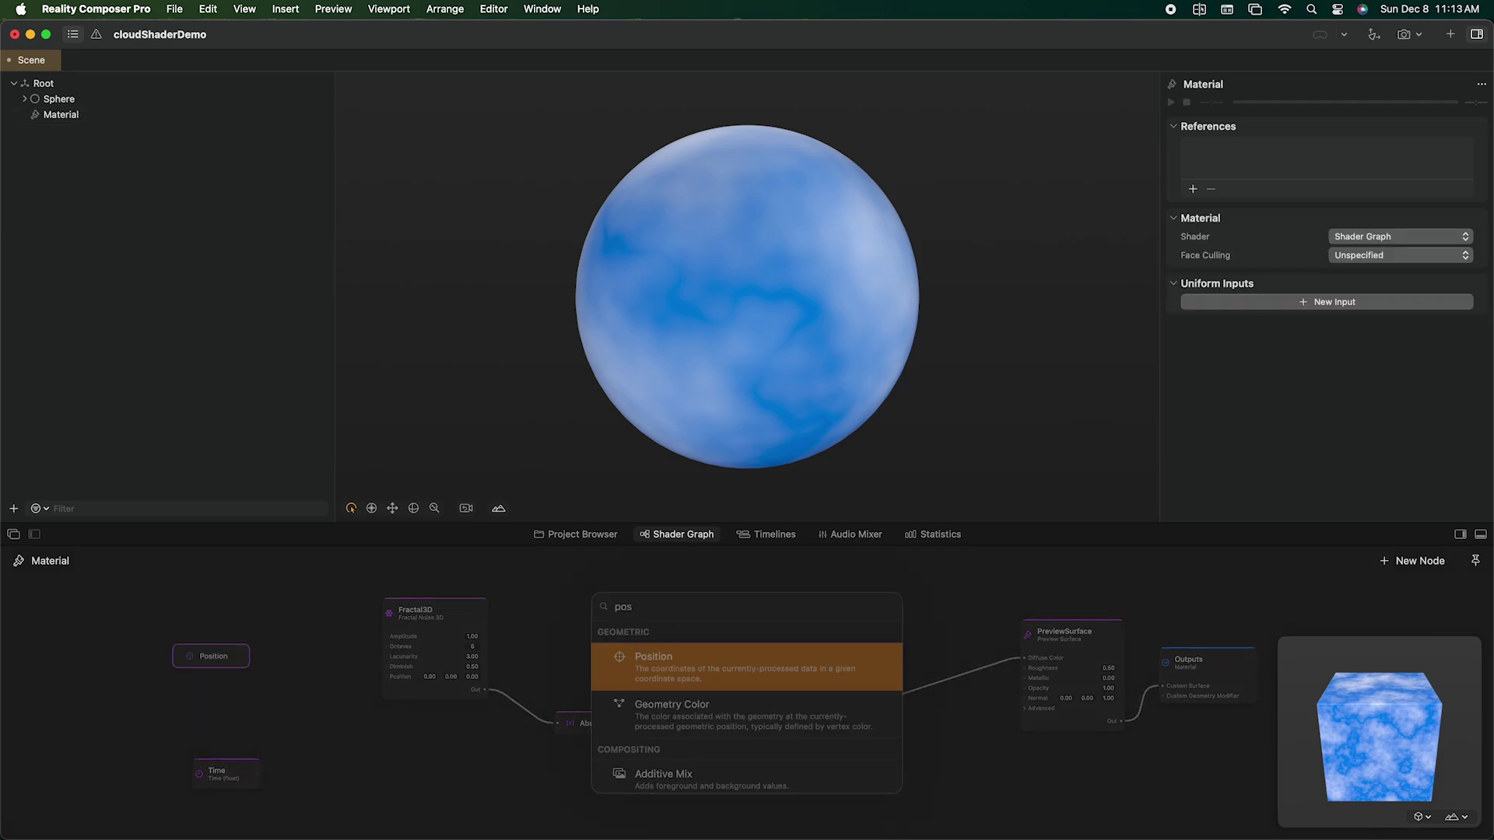
key("Return")
left_click_drag(211, 656, 224, 685)
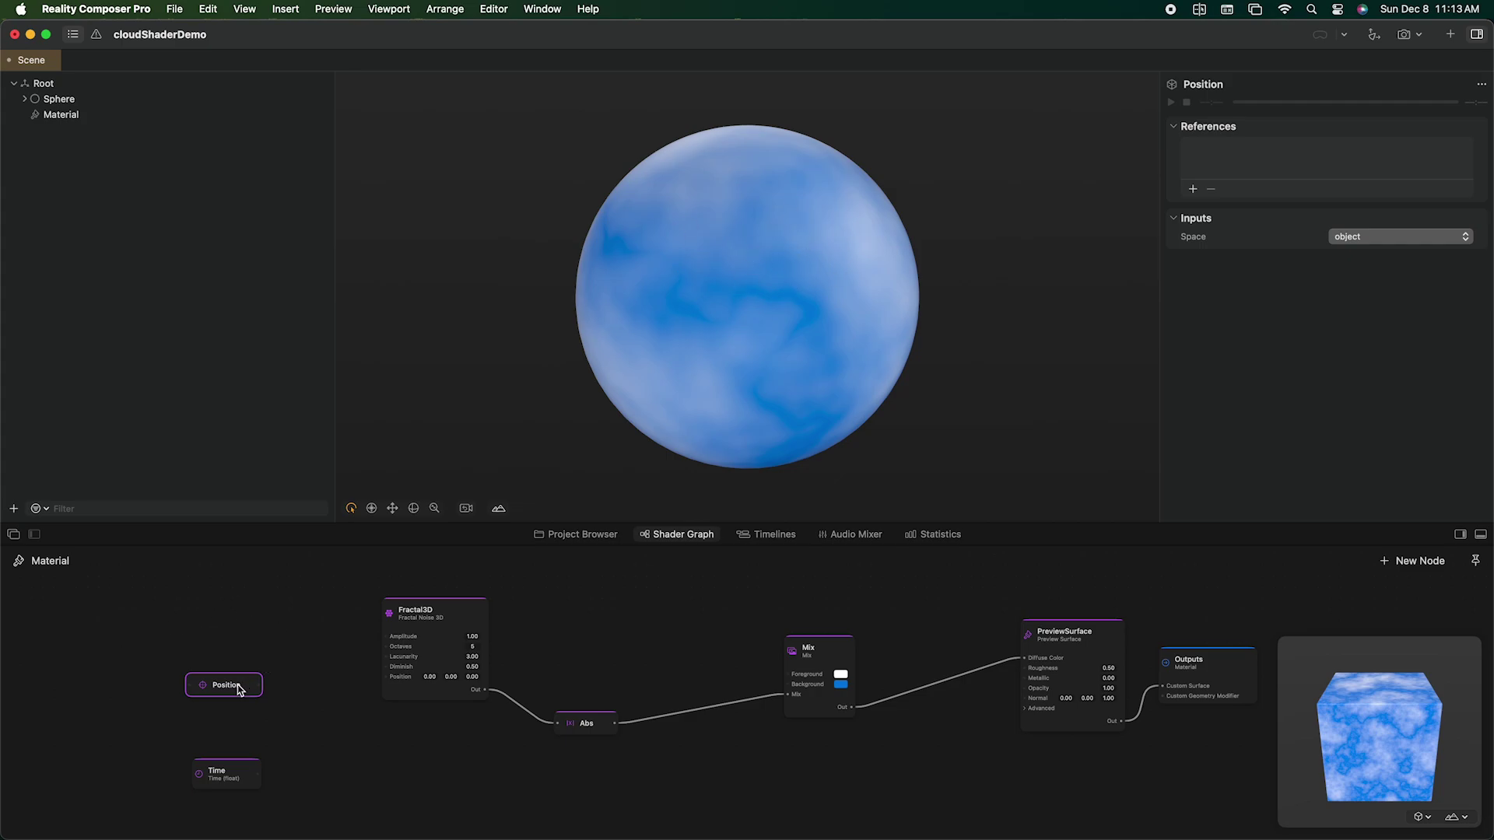
mouse_move(238, 690)
left_mouse_down()
mouse_move(201, 692)
mouse_move(254, 724)
left_mouse_up()
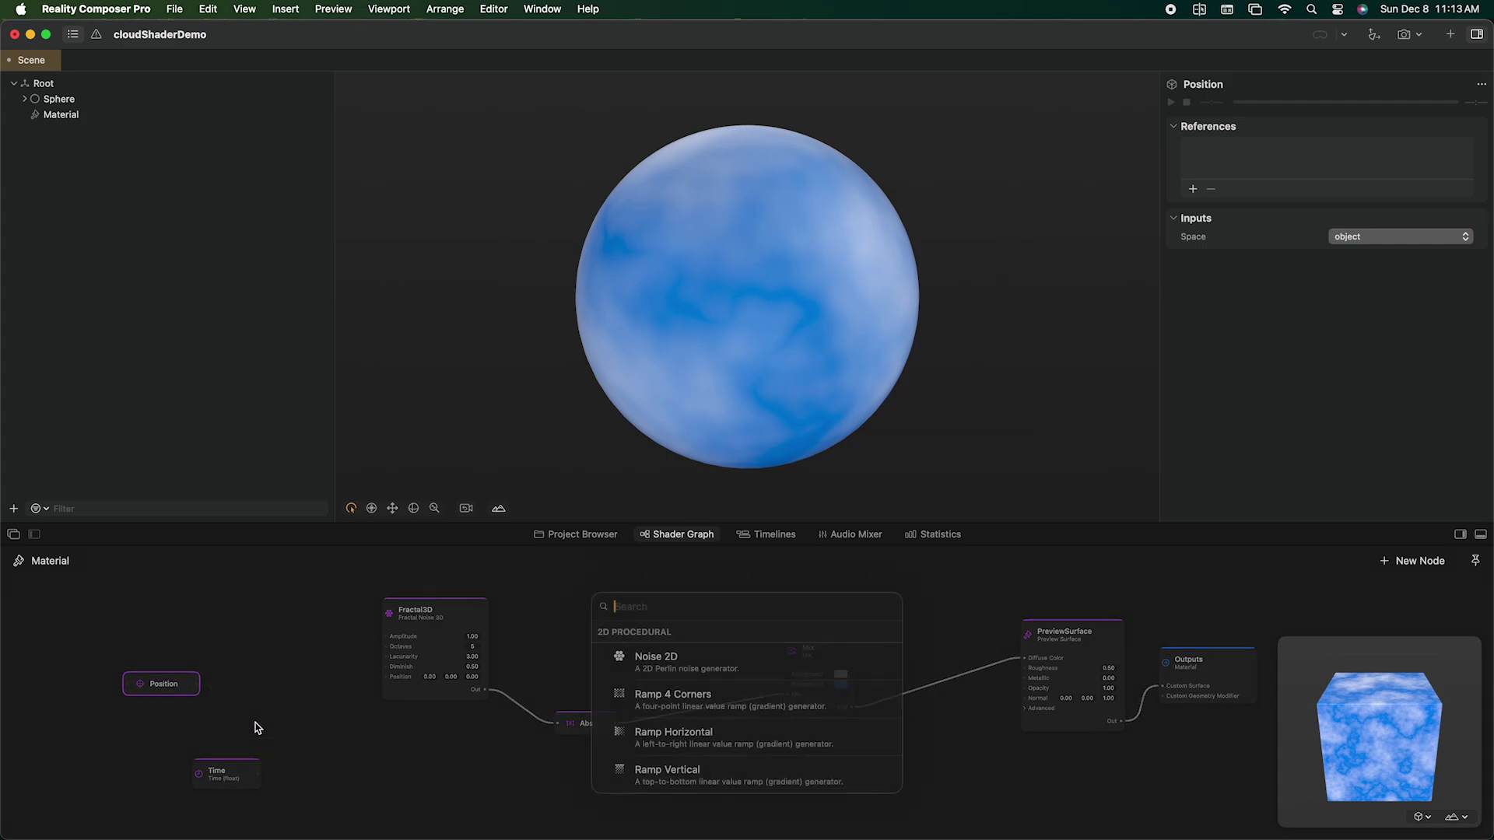
type("add")
key("Return")
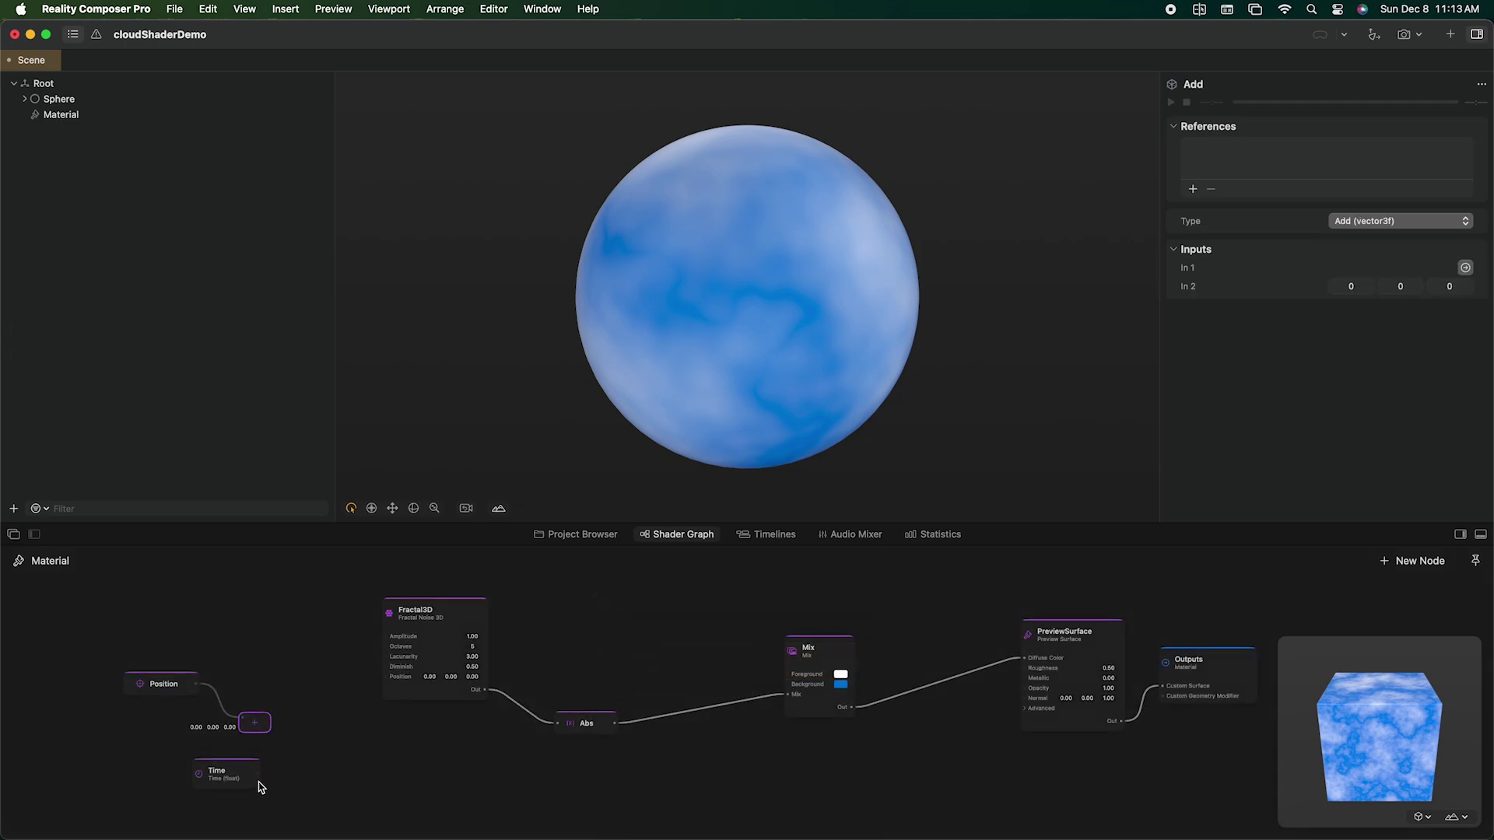
left_click_drag(241, 734, 385, 687)
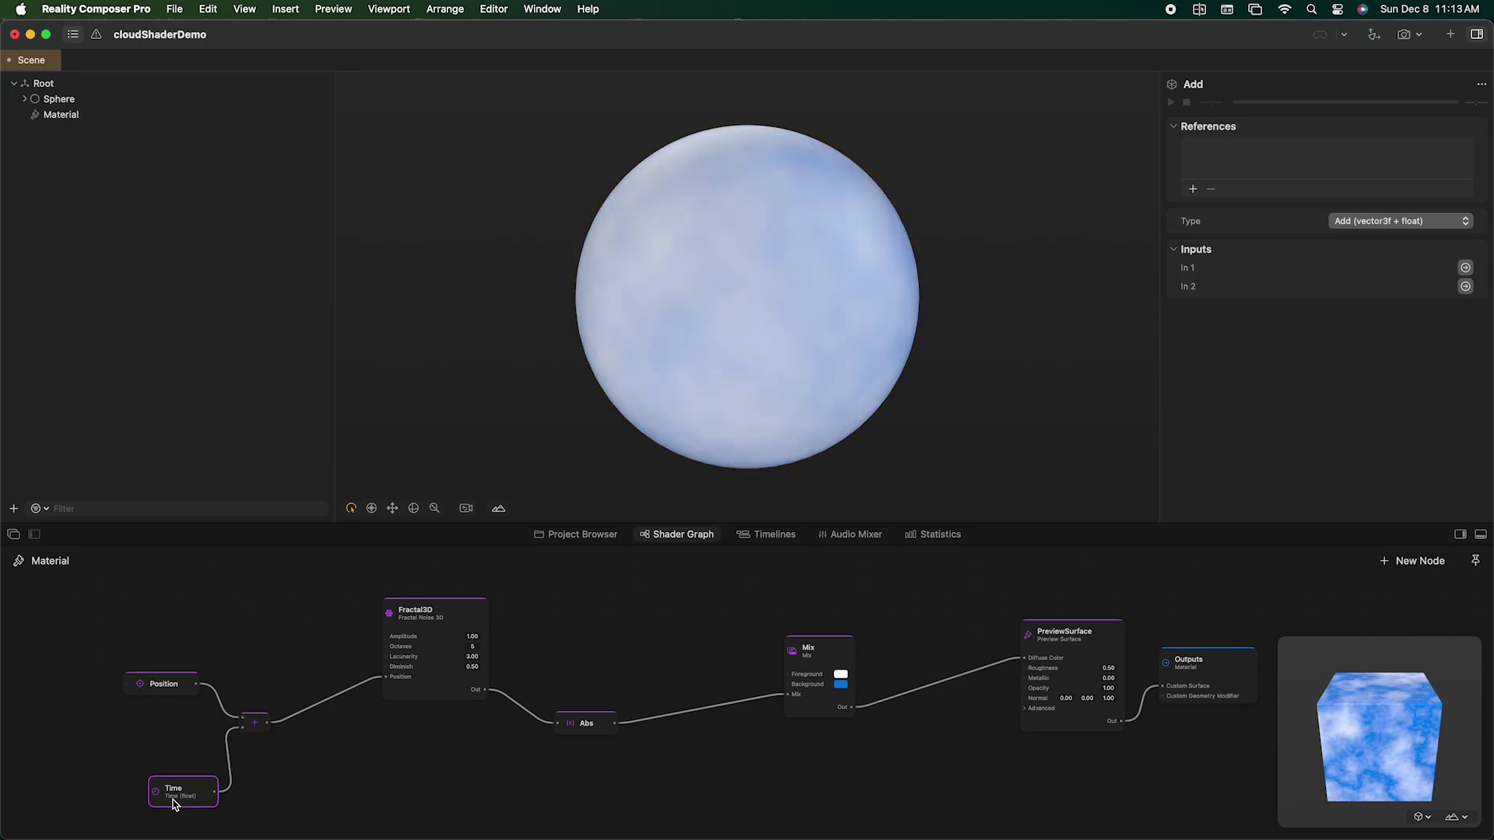
left_click_drag(230, 774, 113, 790)
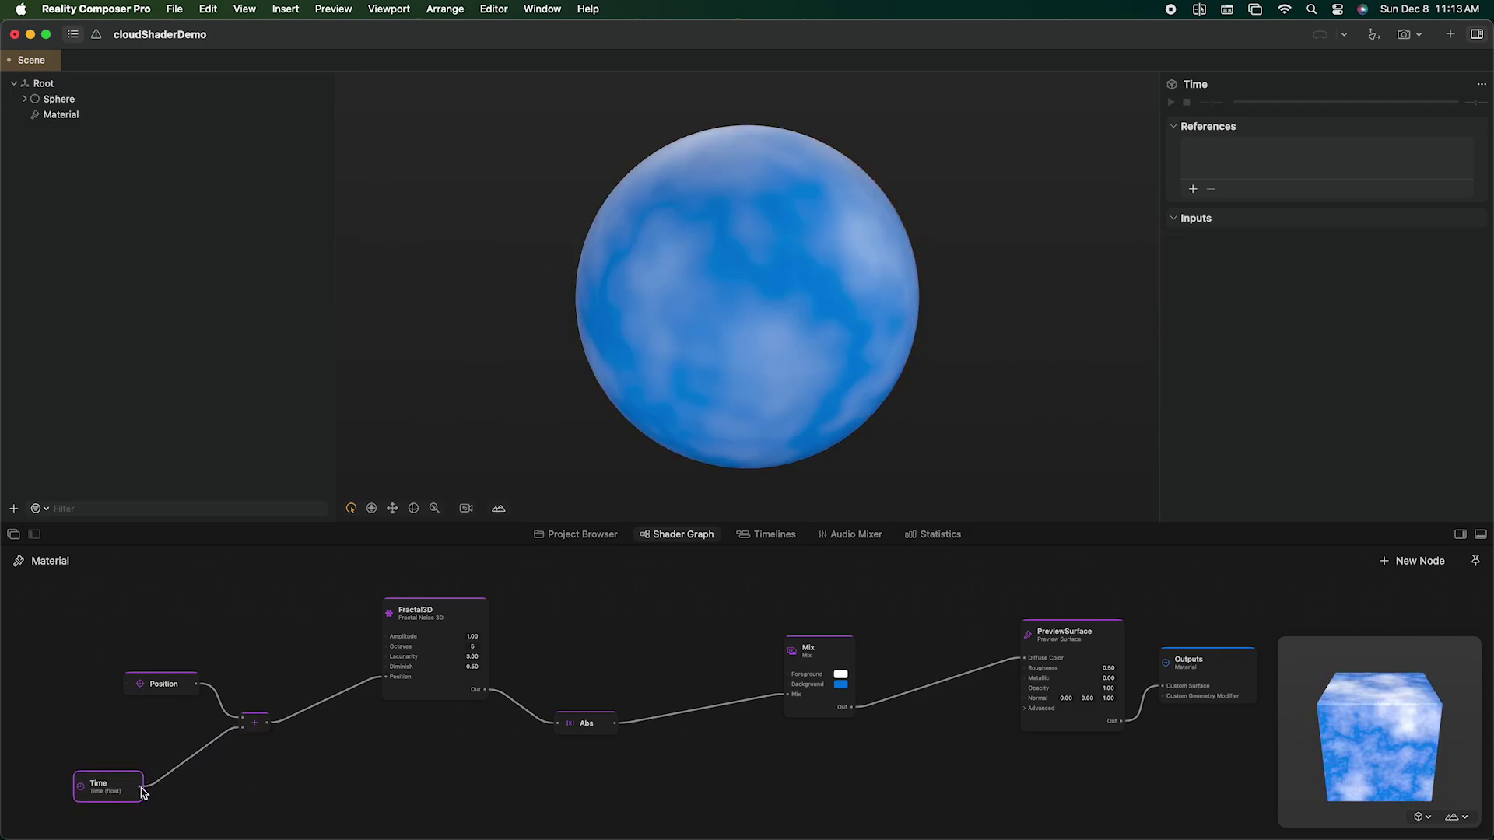
Step: Insert a Multiply node at 0.025 between Time and the Add node
double_click(185, 804)
type("mult")
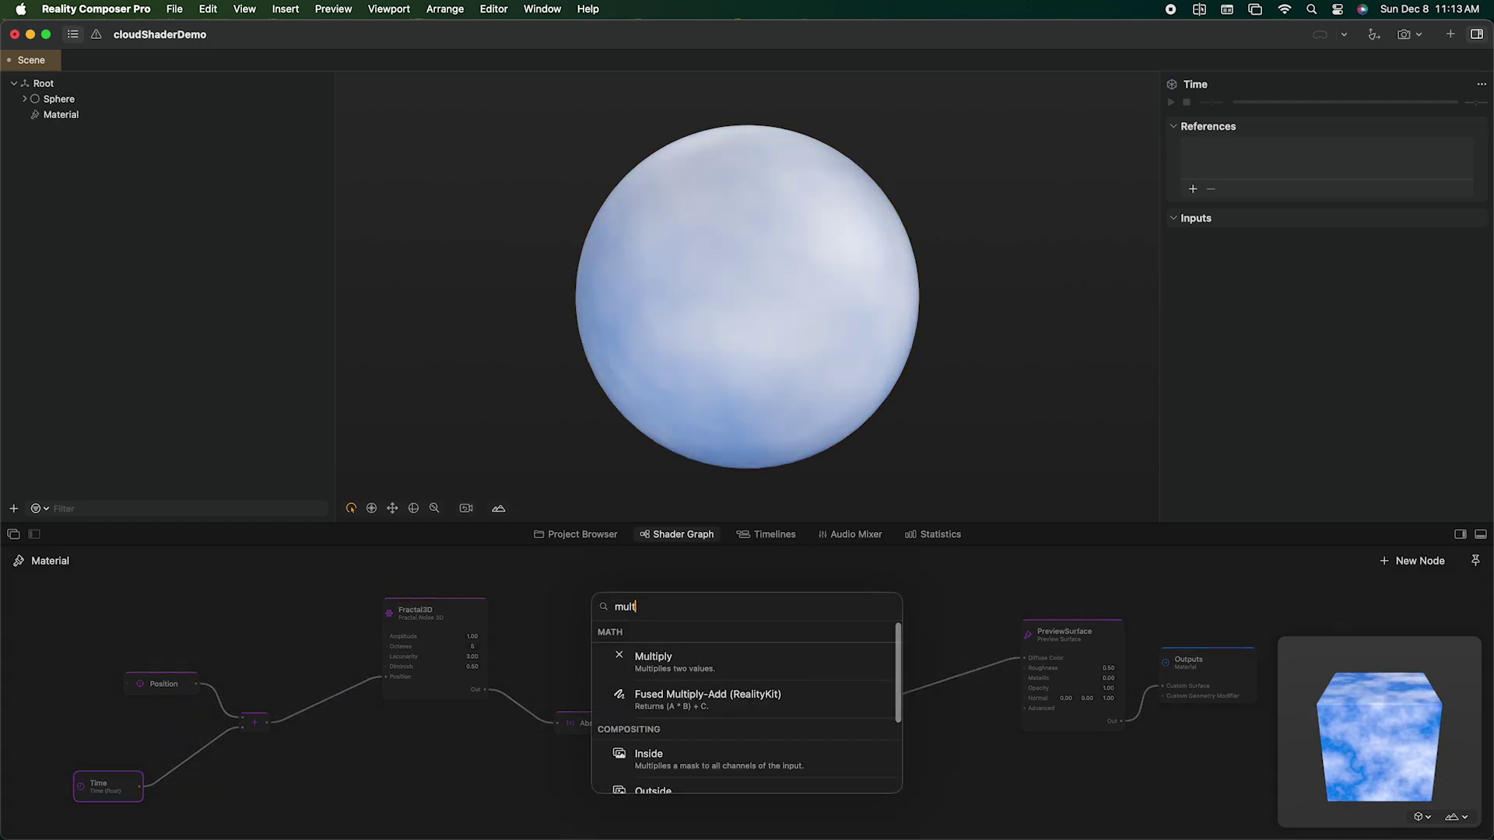
key("Return")
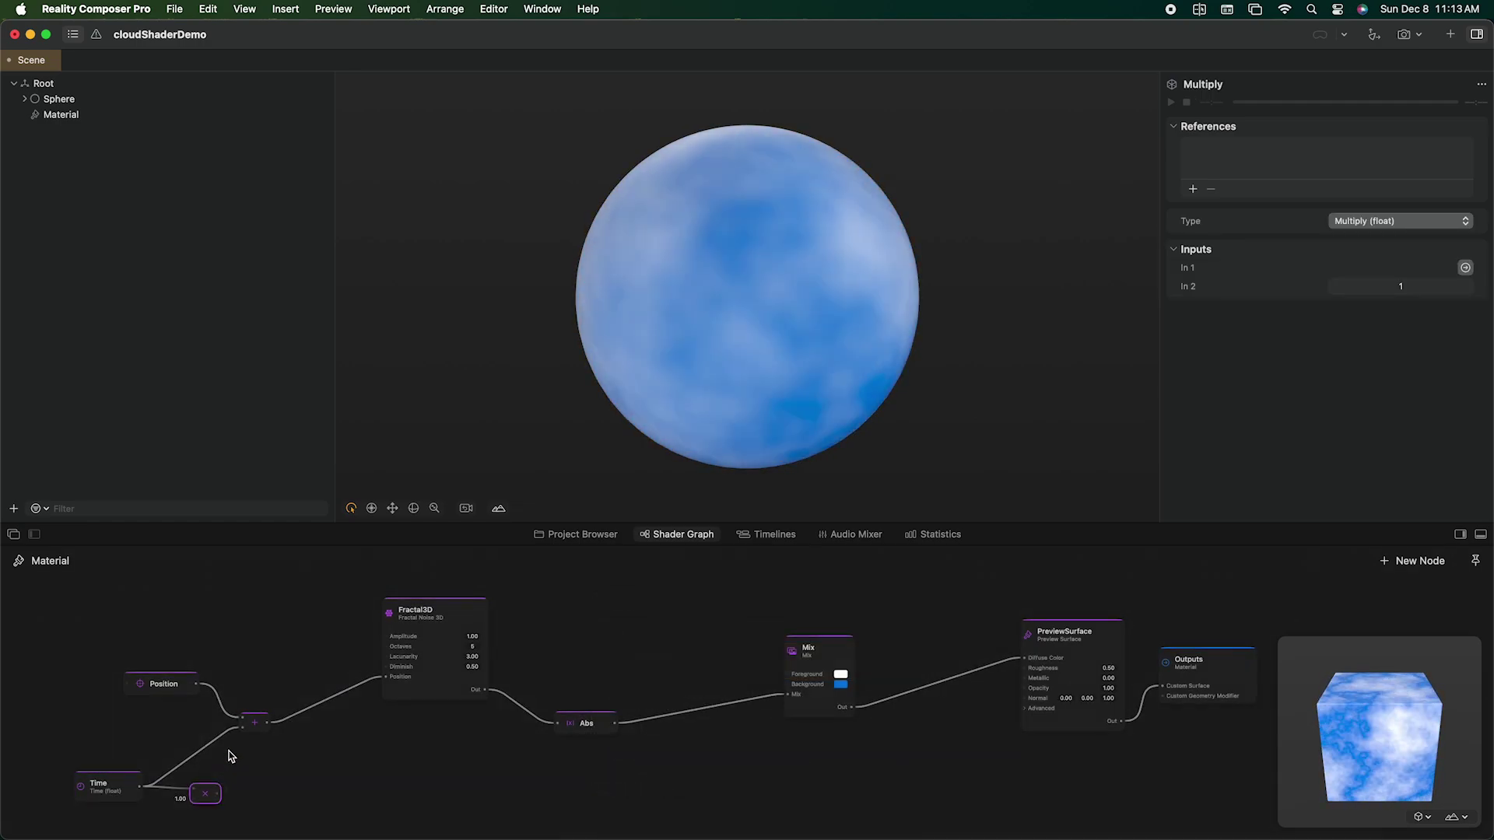
left_click_drag(236, 737, 253, 722)
type("0.025")
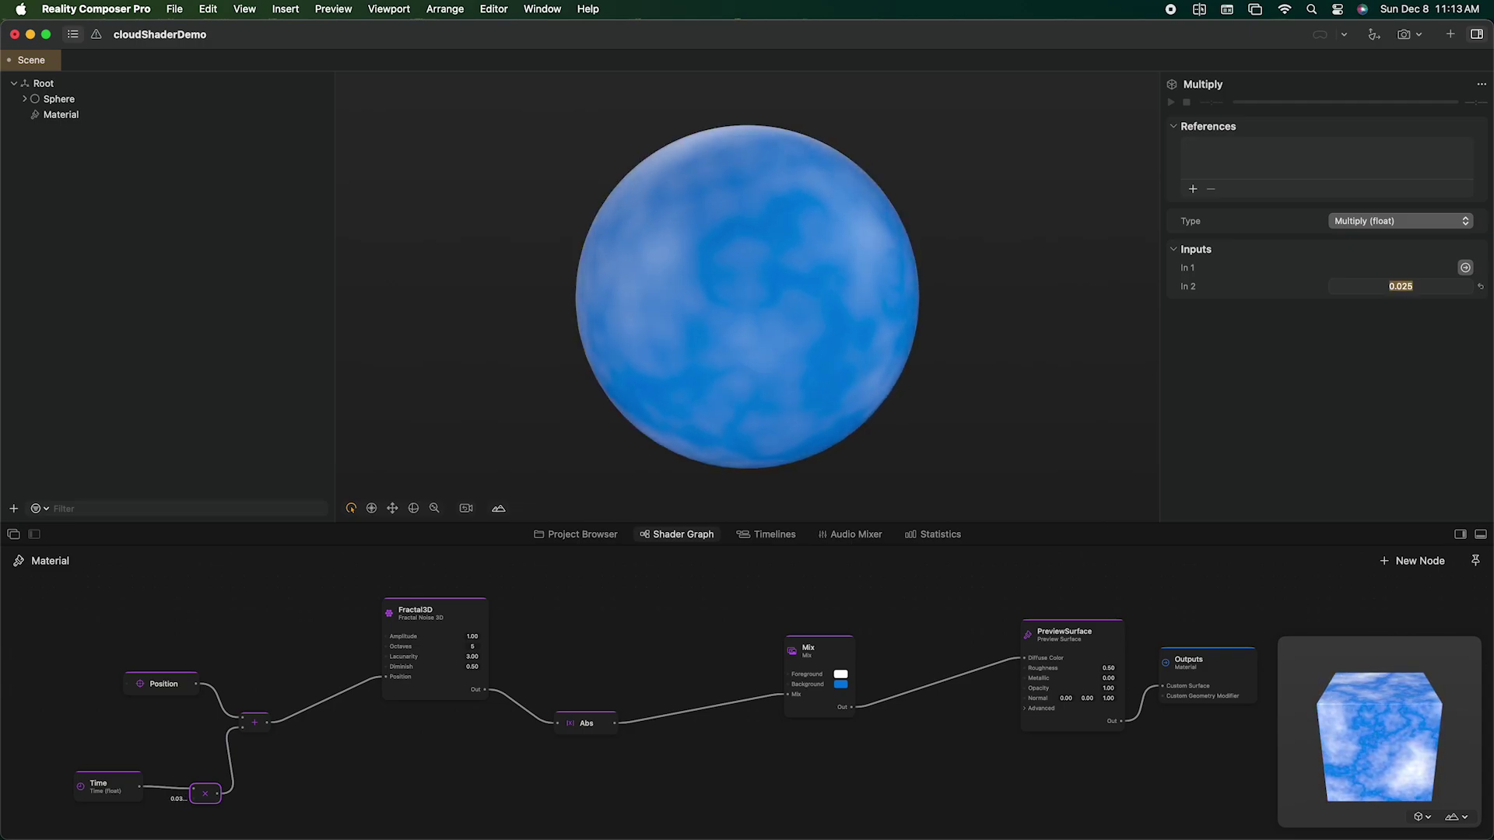
Step: Orbit around the sphere to watch the clouds drift slowly
mouse_move(636, 373)
left_mouse_down()
mouse_move(747, 292)
mouse_move(745, 321)
left_mouse_up()
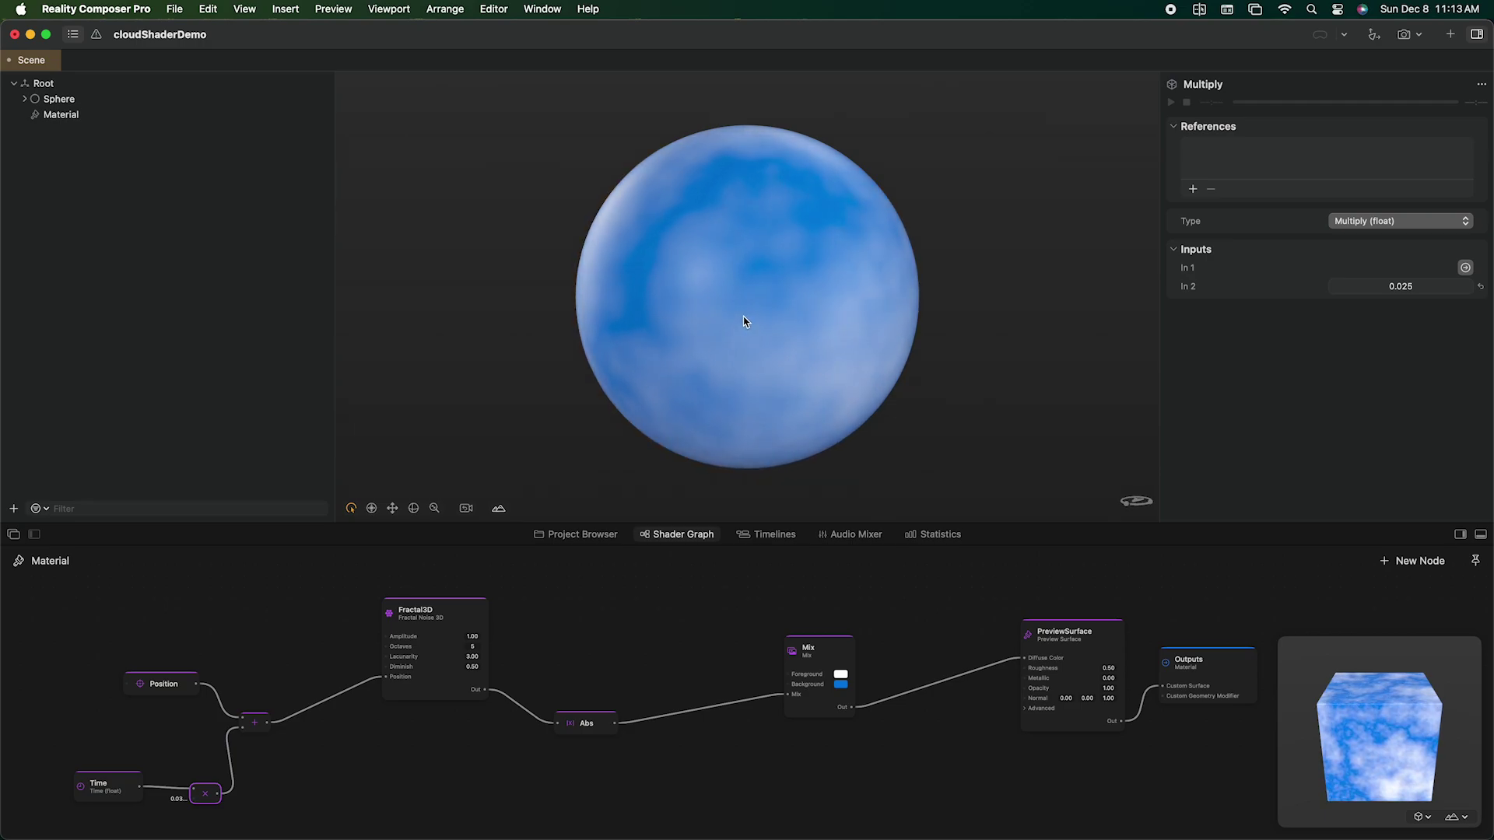
left_click_drag(745, 321, 698, 304)
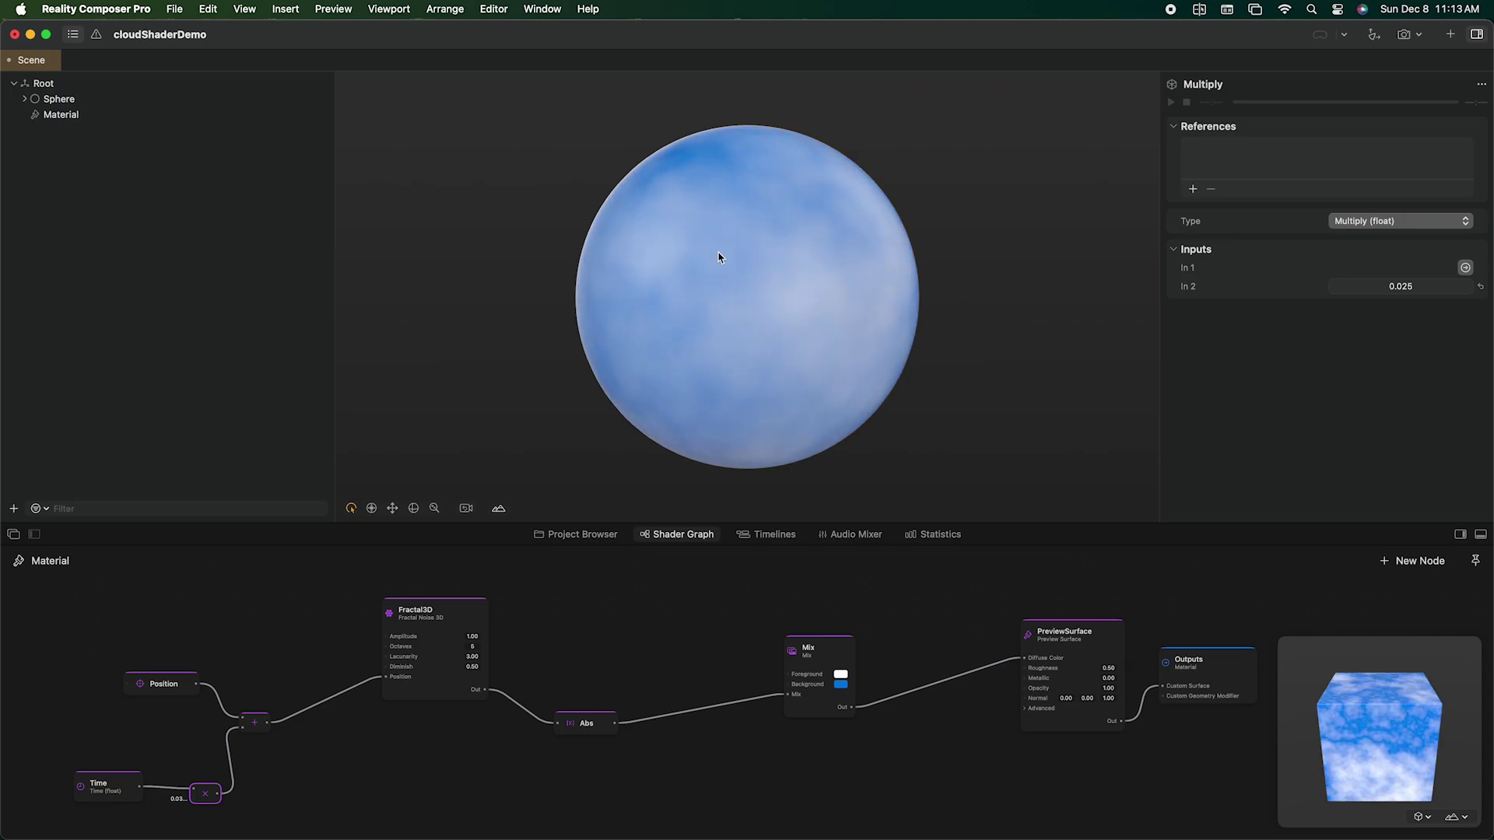
mouse_move(880, 283)
left_mouse_down()
mouse_move(817, 338)
mouse_move(835, 367)
left_mouse_up()
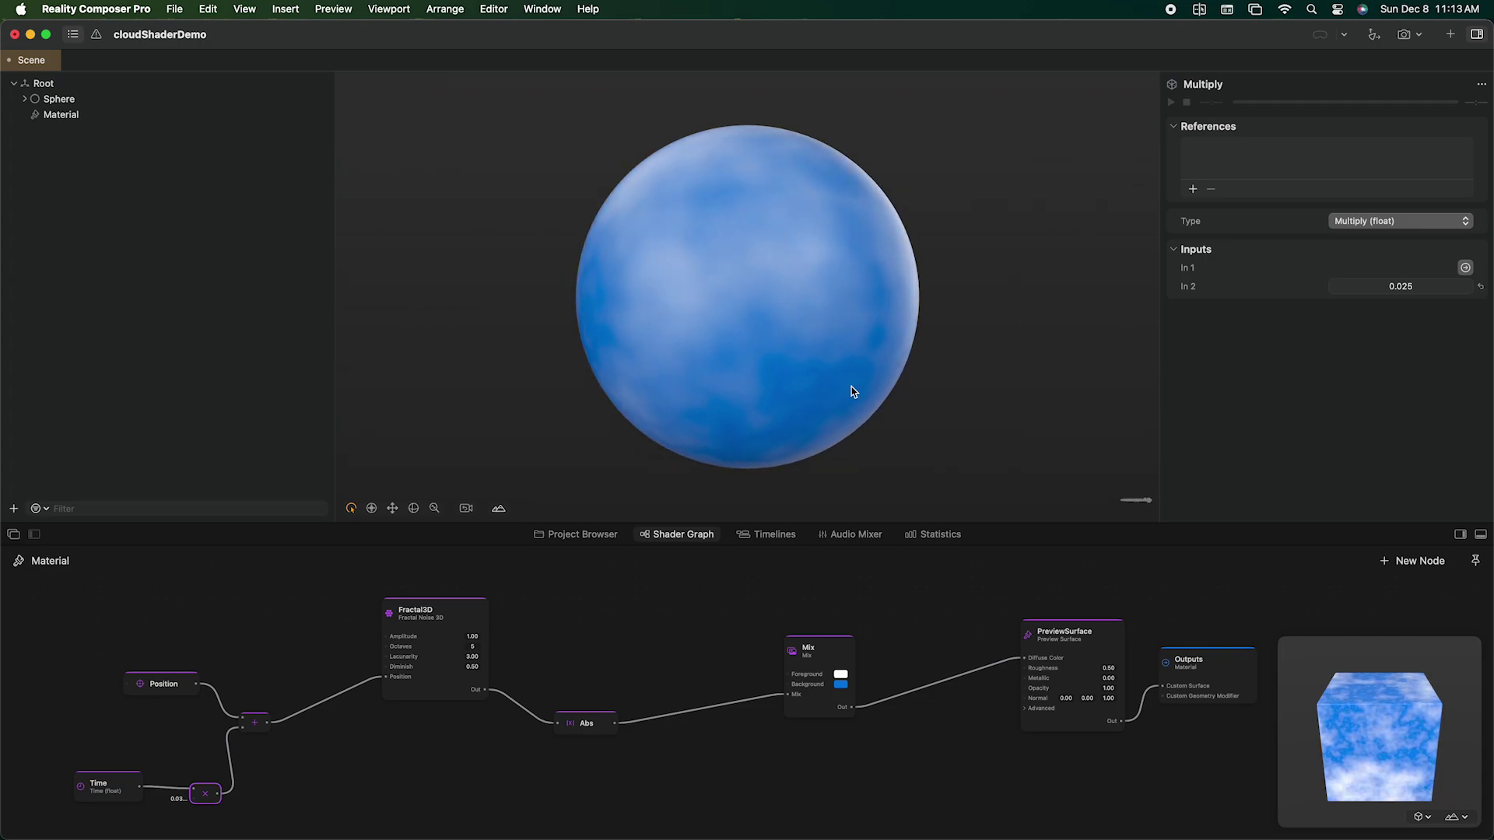
left_click(479, 619)
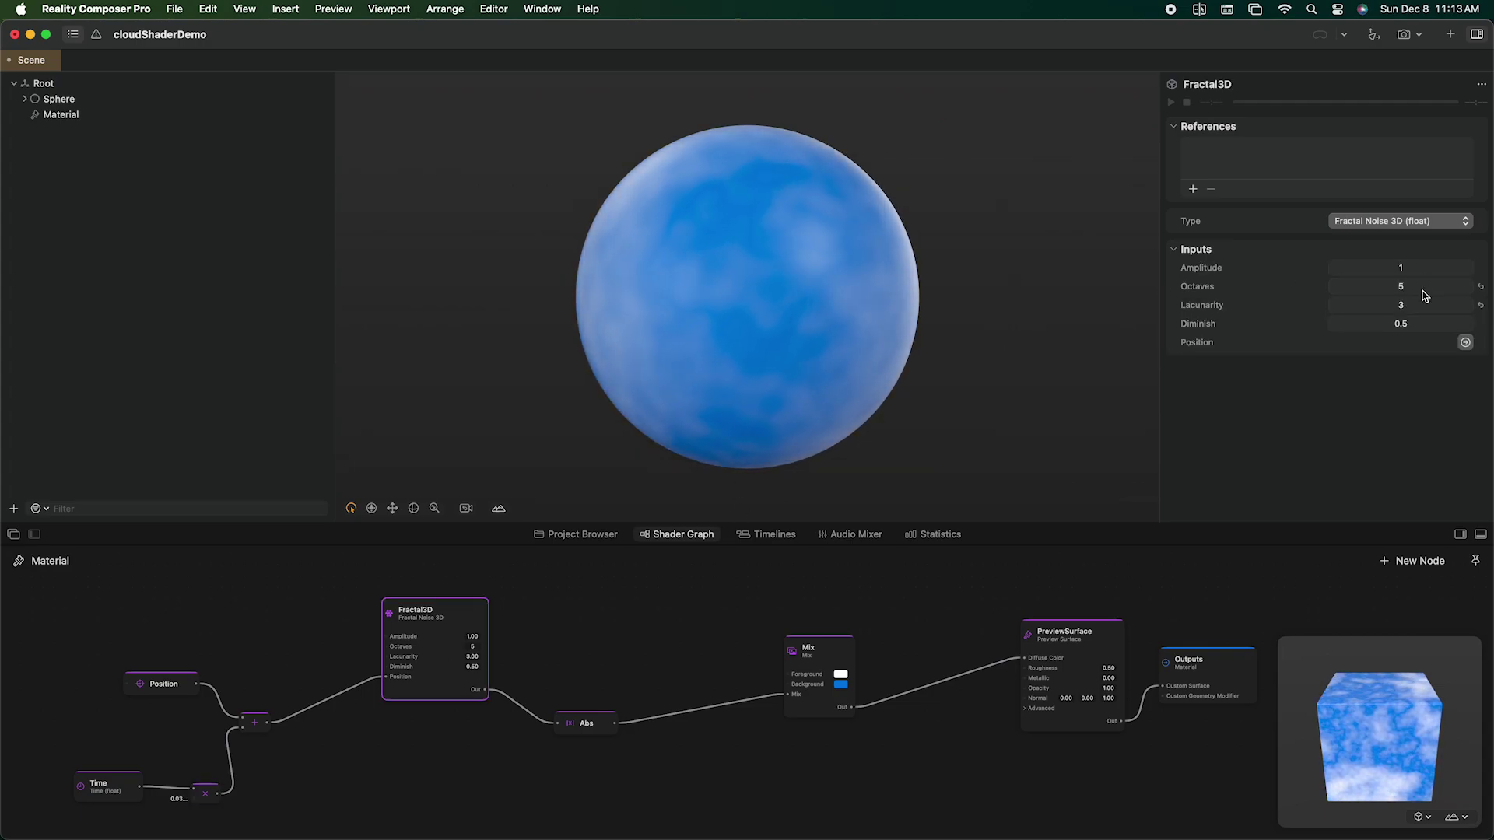
left_click(1399, 286)
type("6")
key("Tab")
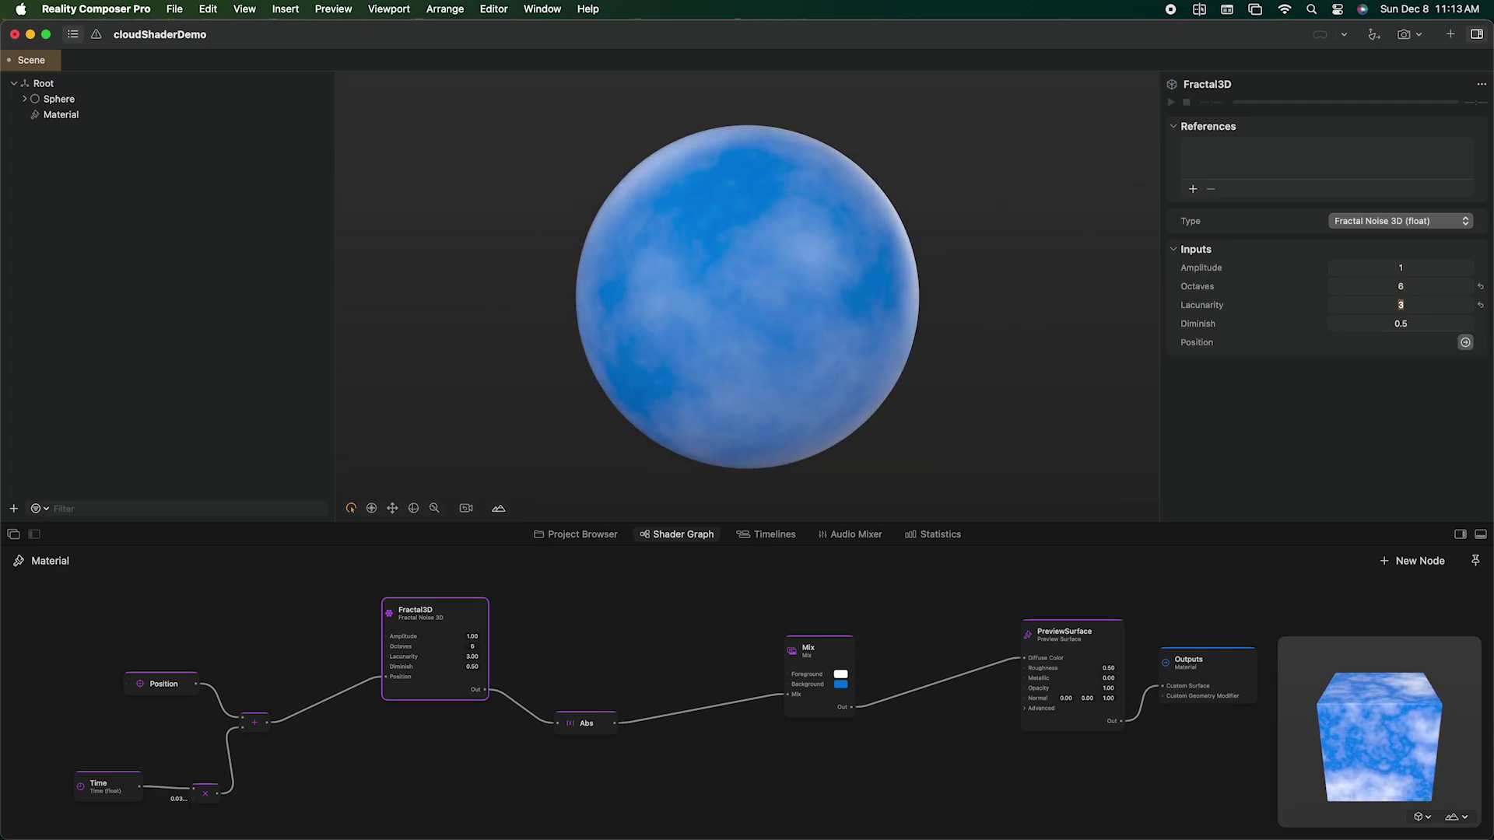
key("super+z")
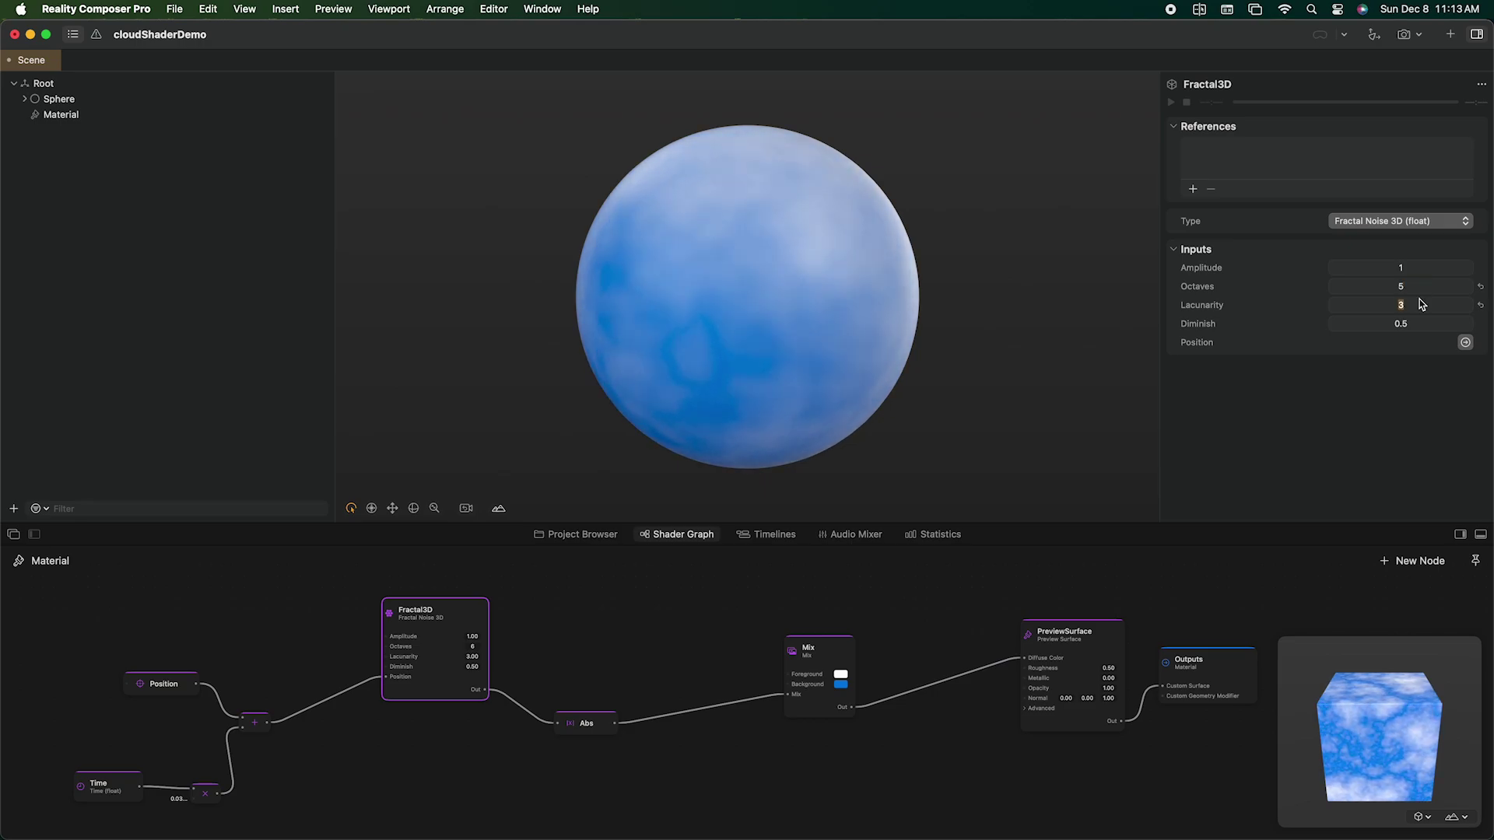
type("4")
key("Tab")
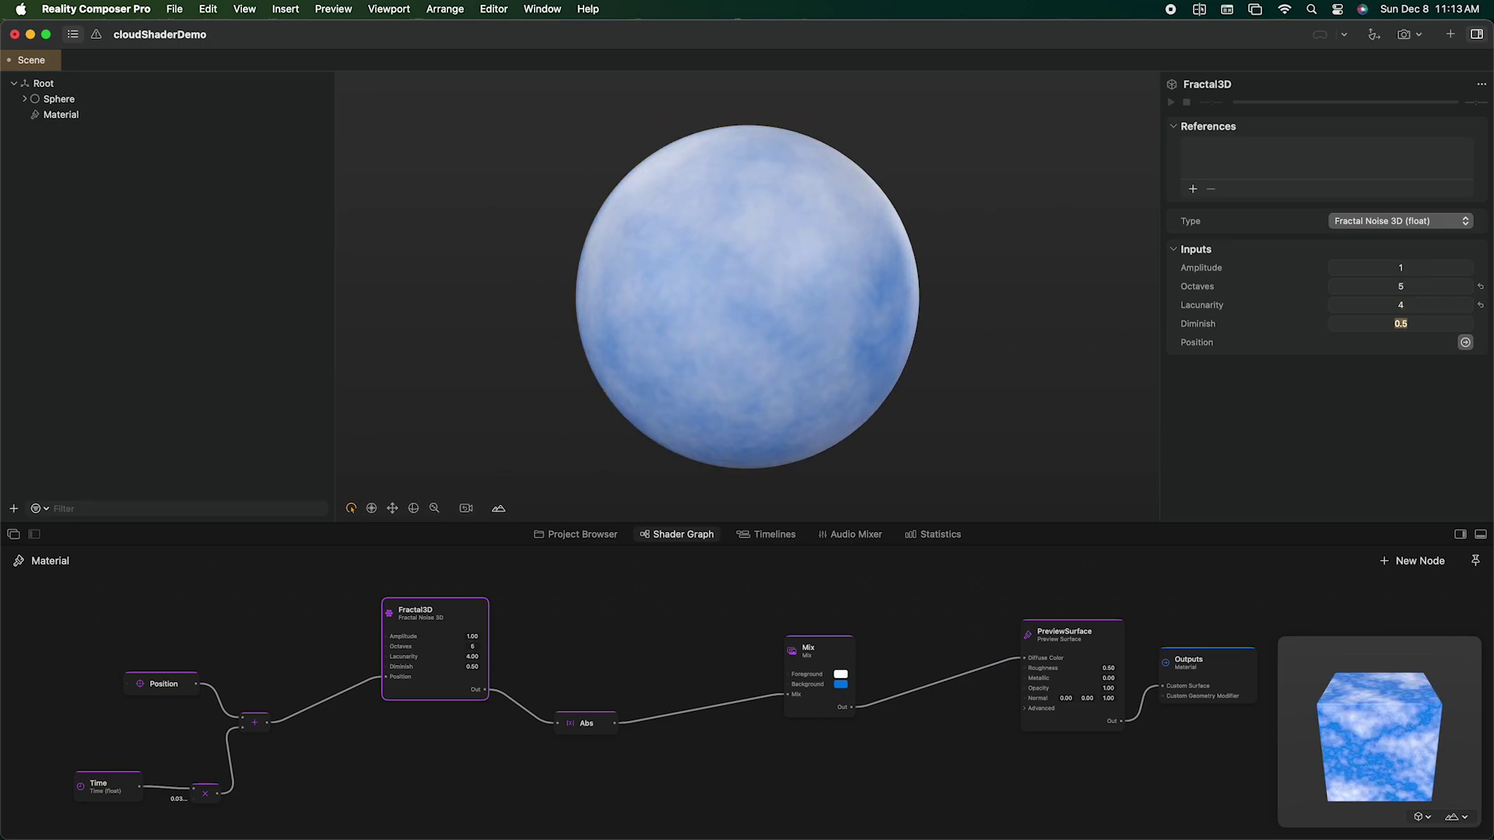
key("super+z")
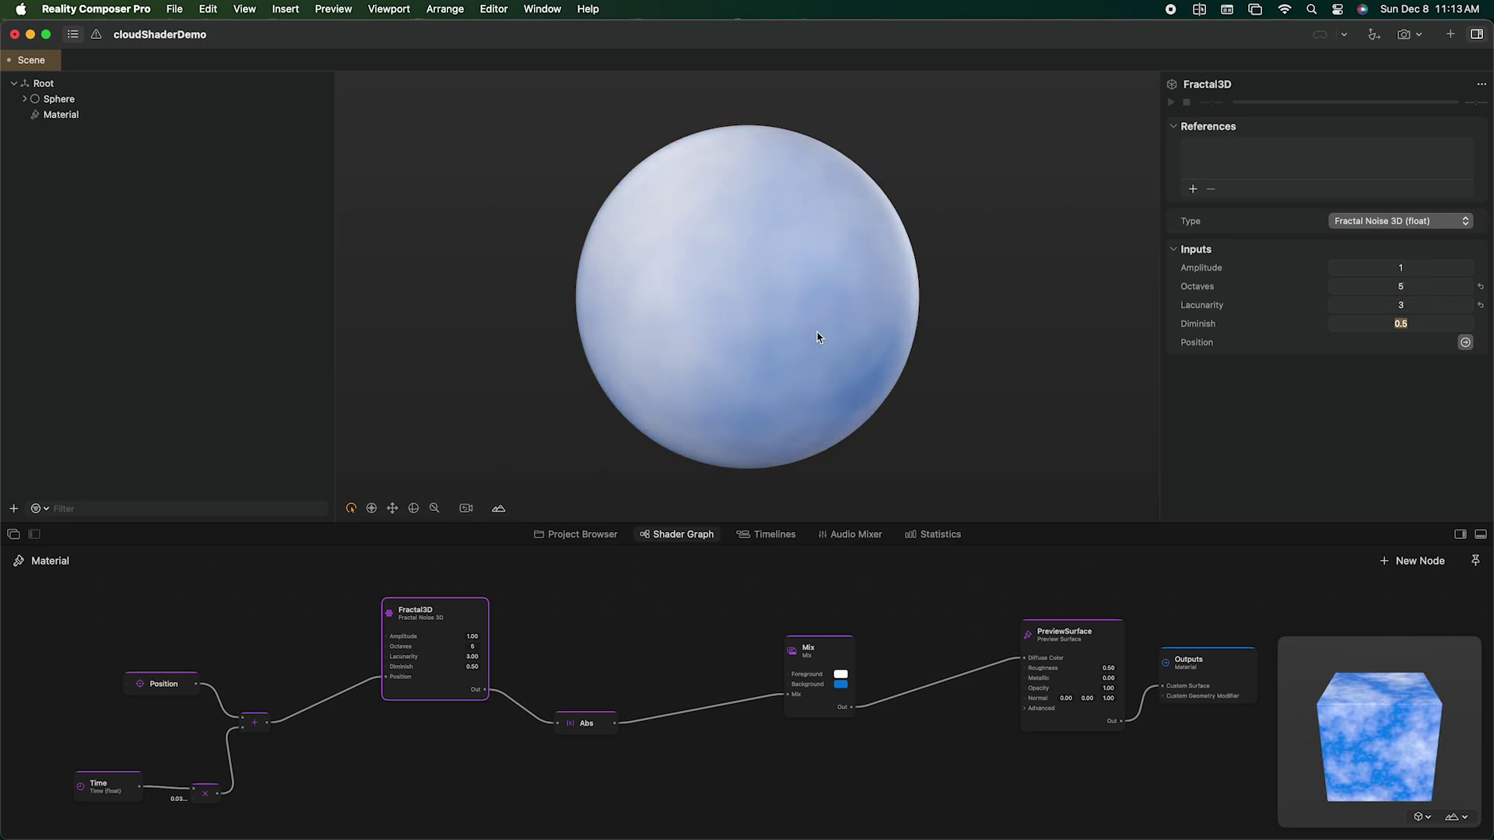
mouse_move(817, 337)
left_mouse_down()
mouse_move(886, 314)
mouse_move(684, 310)
mouse_move(760, 306)
left_mouse_up()
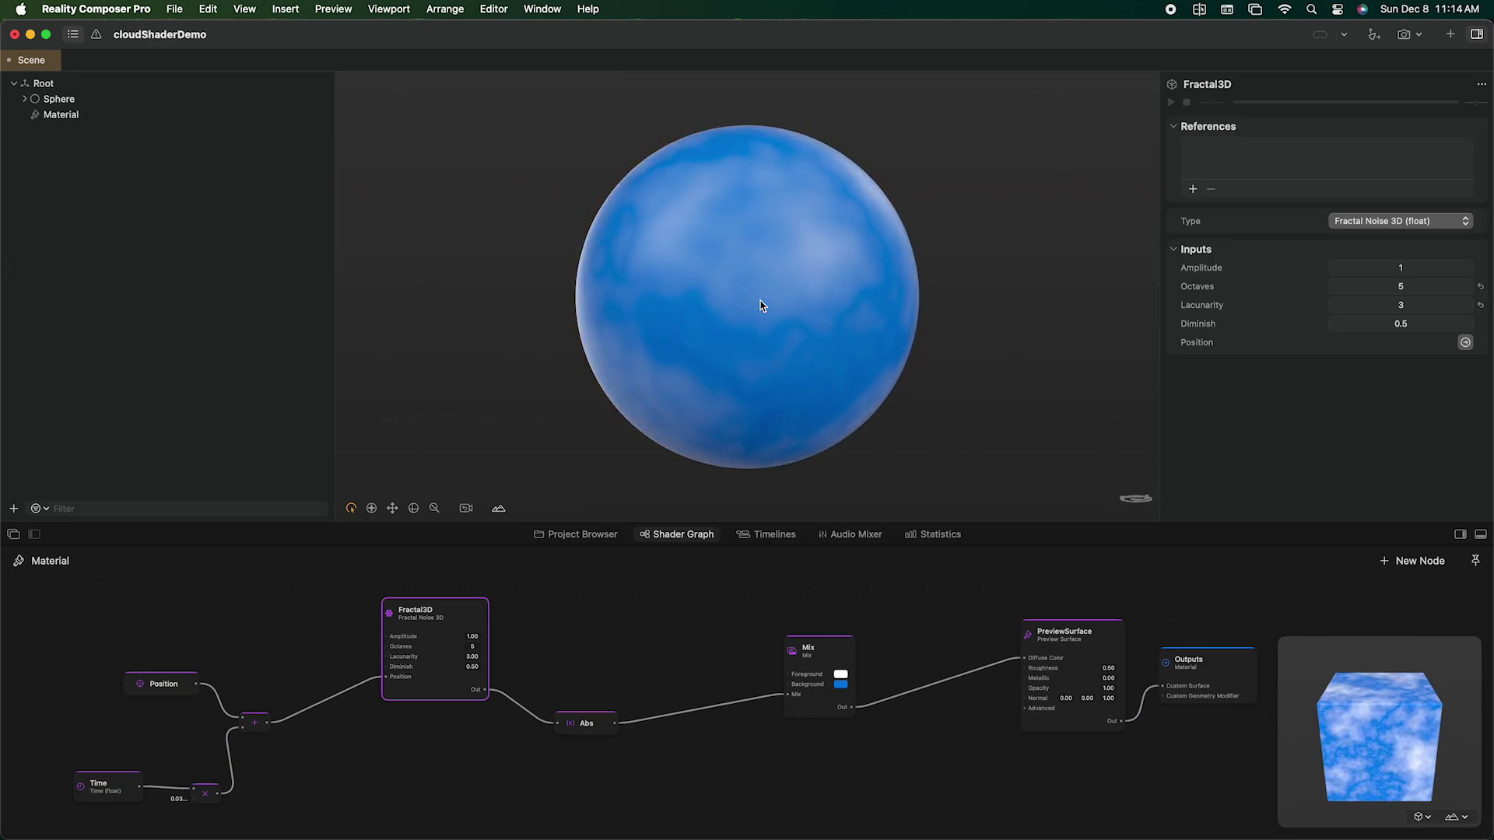
scroll(472, 680, "down", 3)
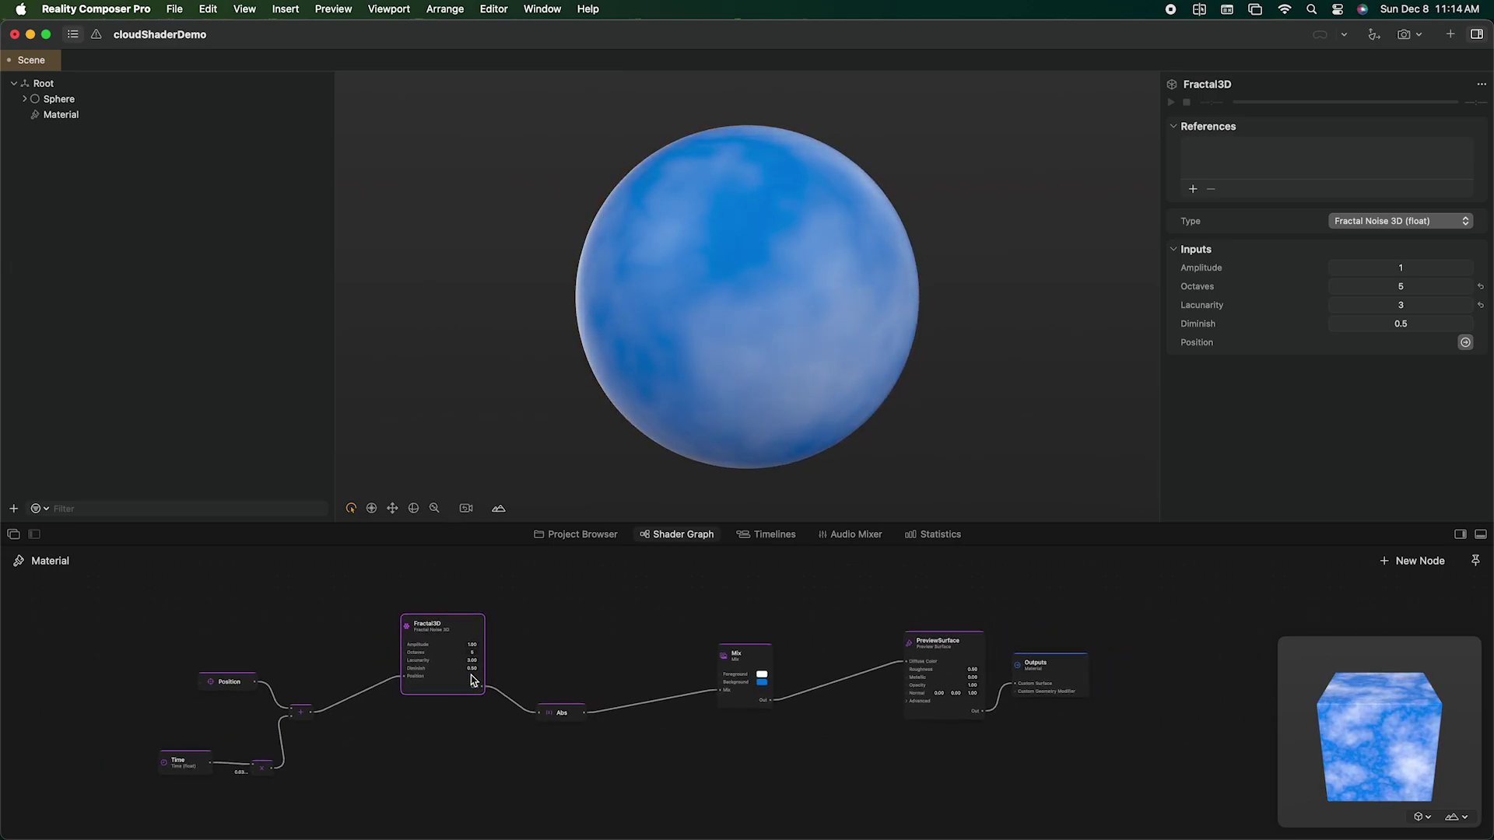
Step: Duplicate the Fractal3D node and place the copy above the original
left_click_drag(473, 679, 472, 722)
left_click_drag(562, 712, 574, 721)
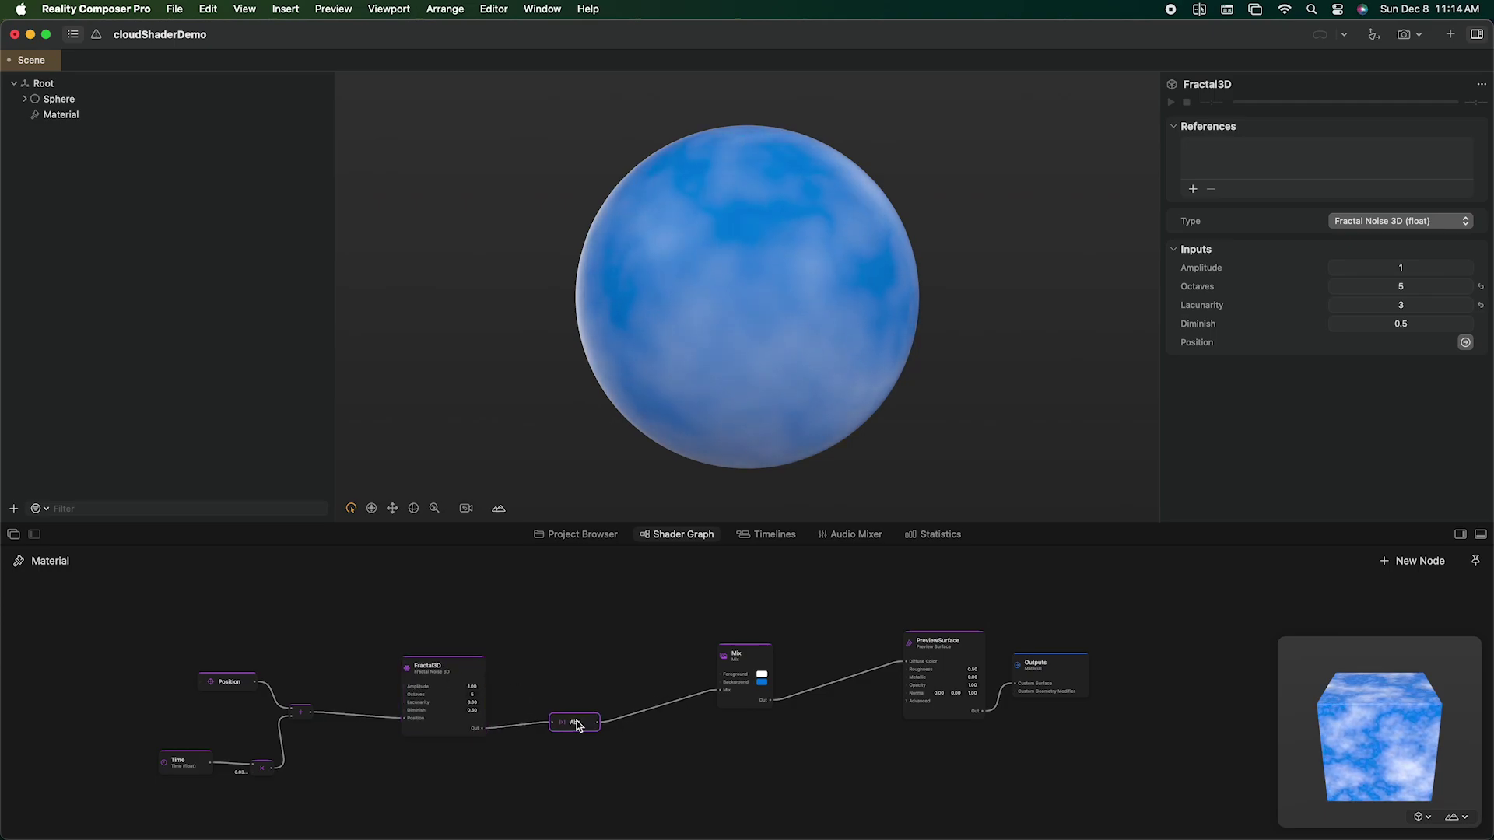
left_click(431, 695)
key("super+d")
left_click_drag(450, 710, 445, 608)
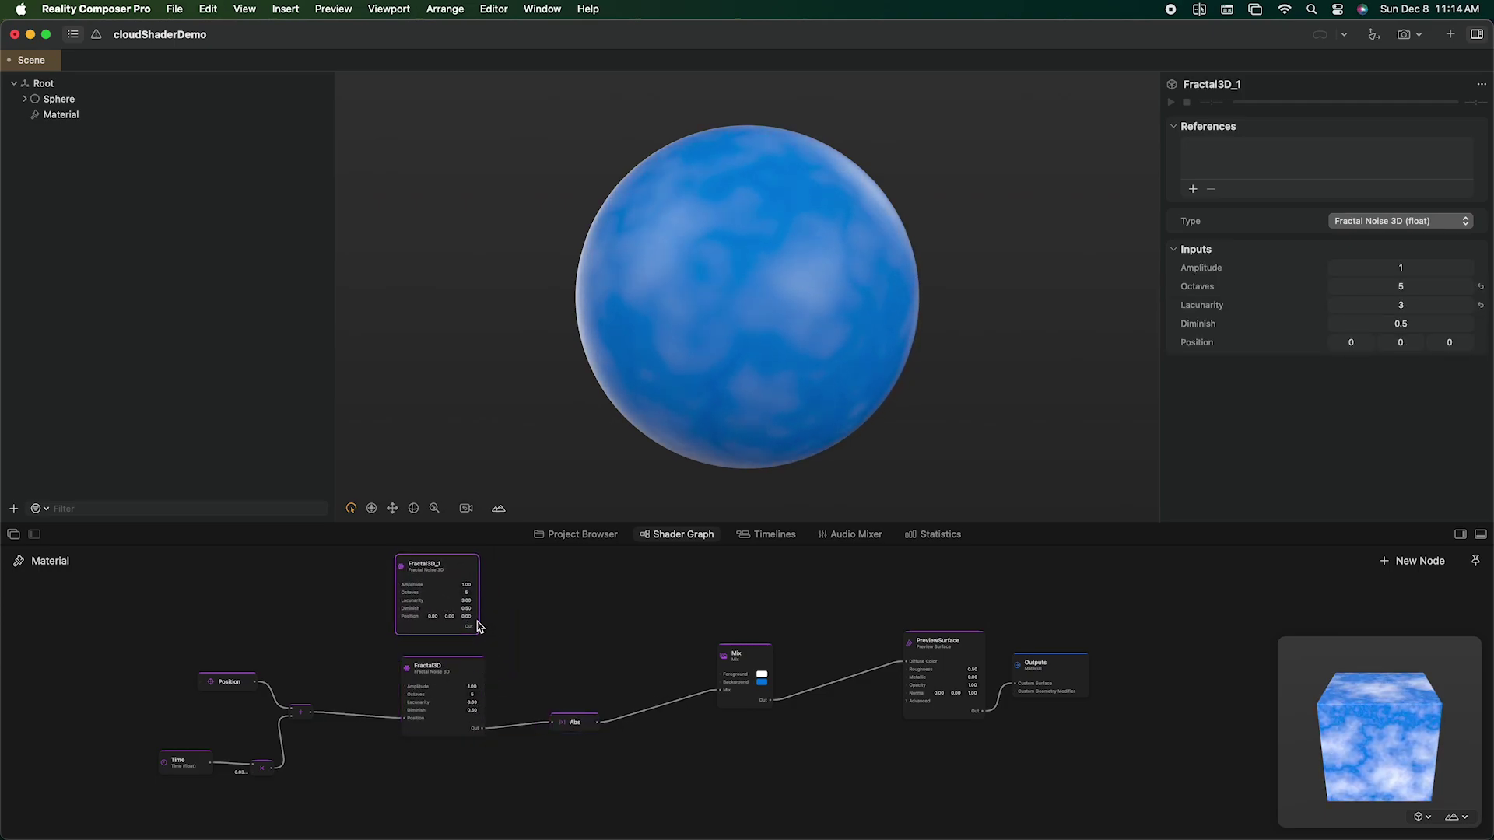
Step: Add a Multiply node combining both noises and wire its output into Abs
double_click(532, 636)
type("mult")
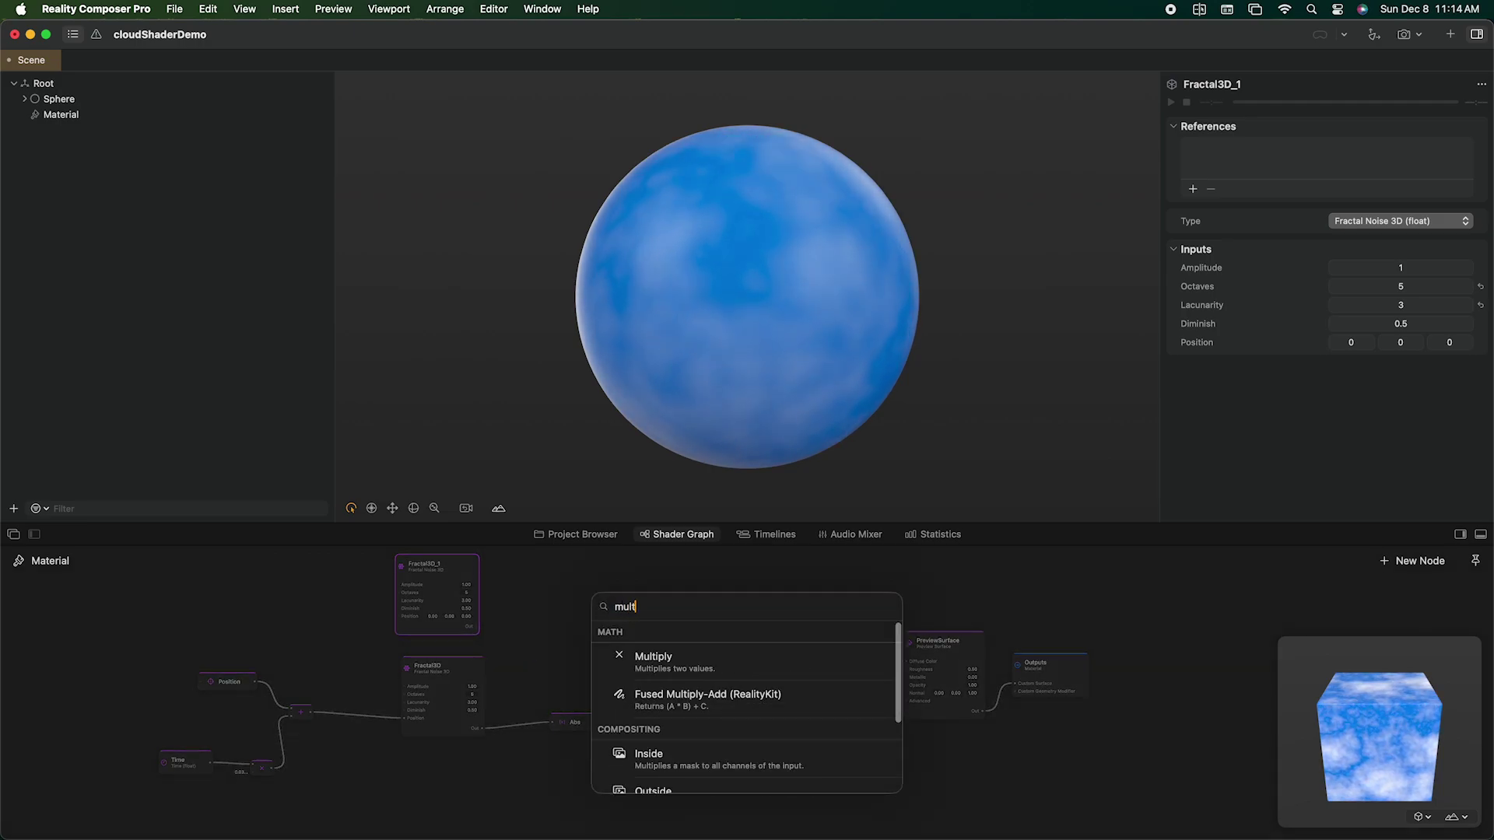
key("Return")
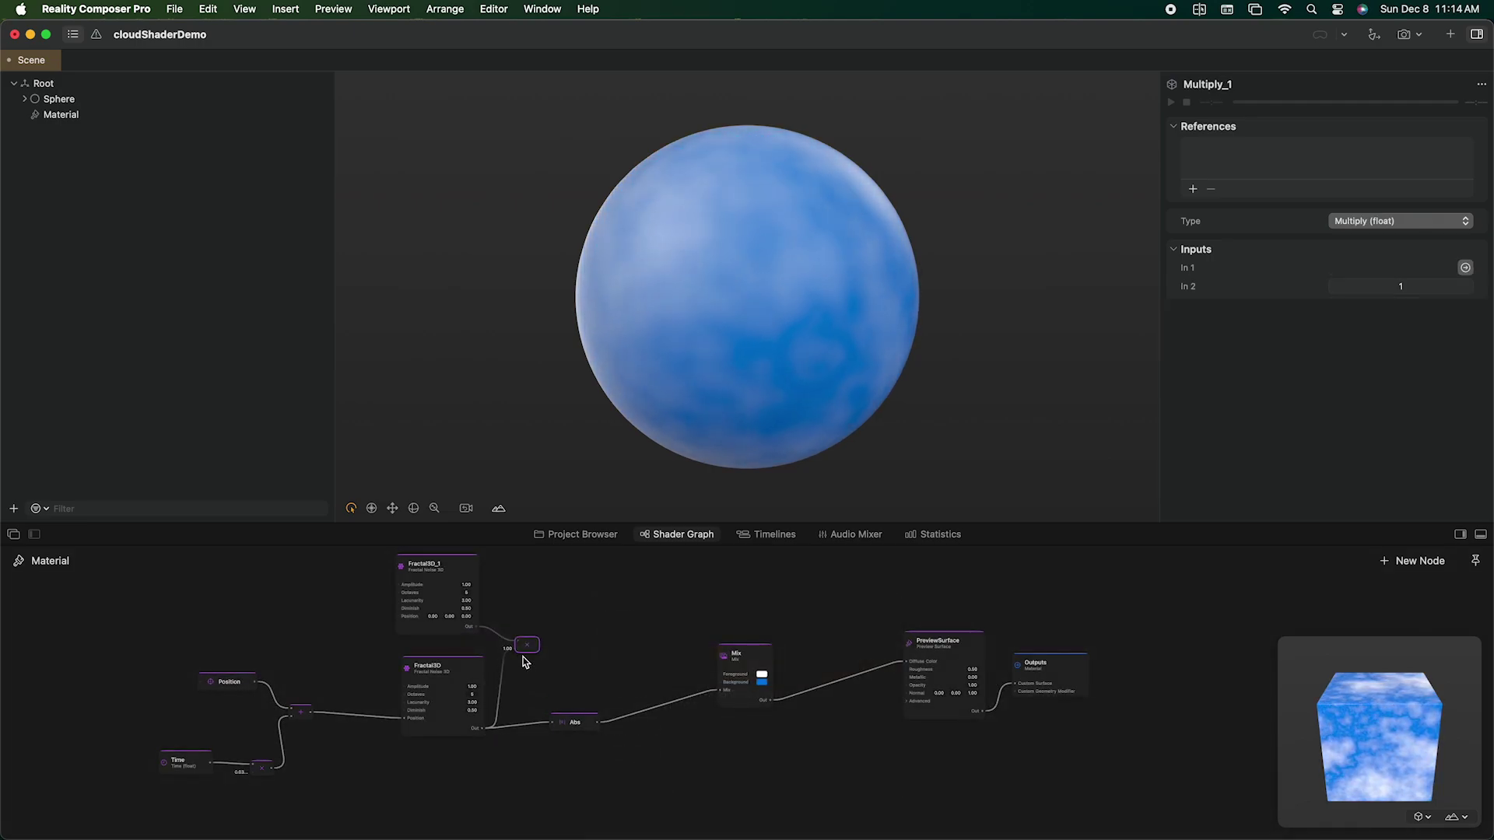
left_click_drag(538, 645, 559, 721)
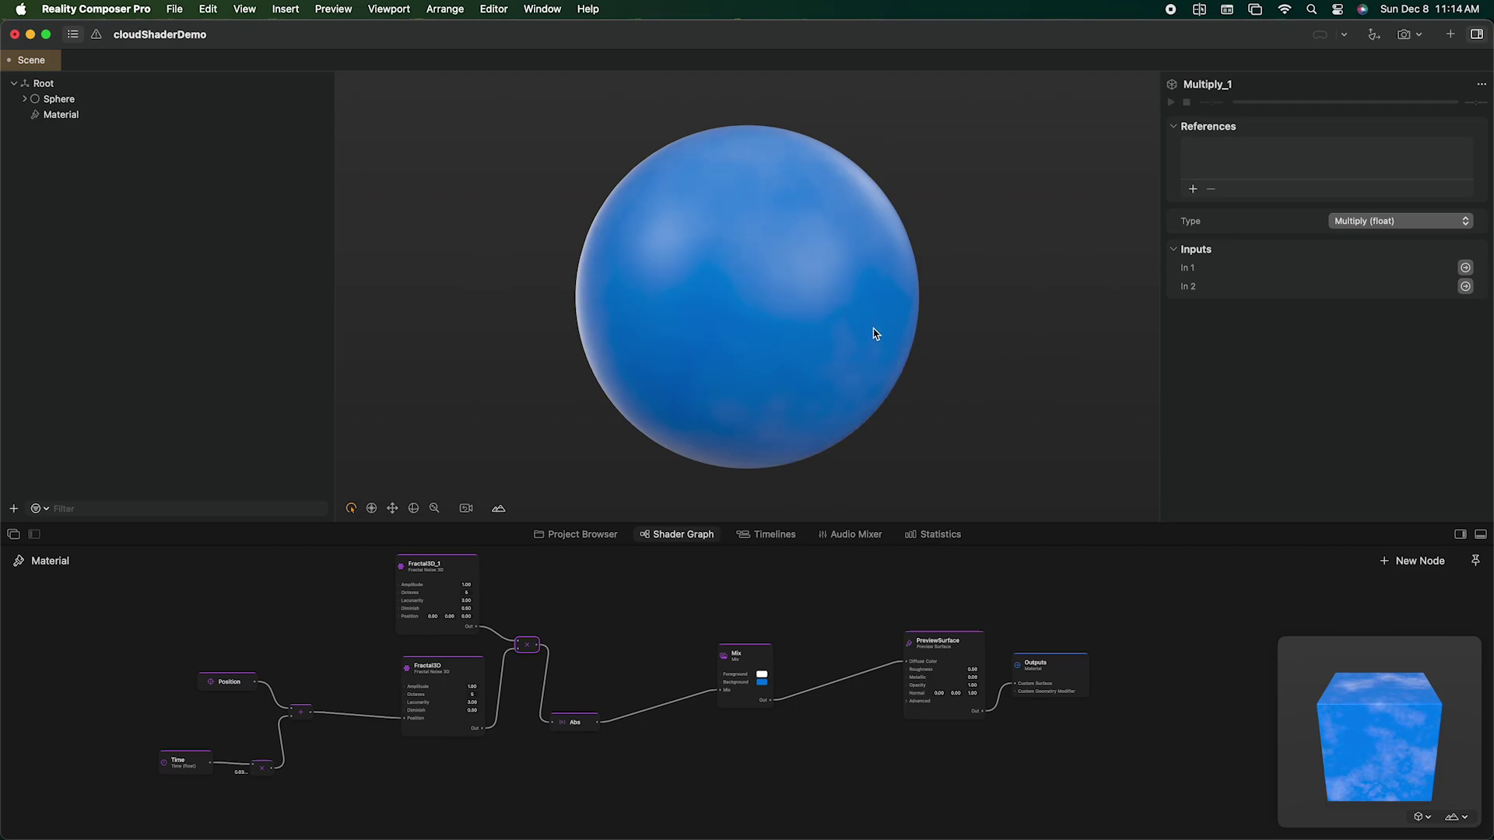
left_click_drag(874, 334, 783, 339)
Step: Inspect the Fractal3D and Fractal3D_1 nodes and nudge Fractal3D_1 into place
left_click(436, 600)
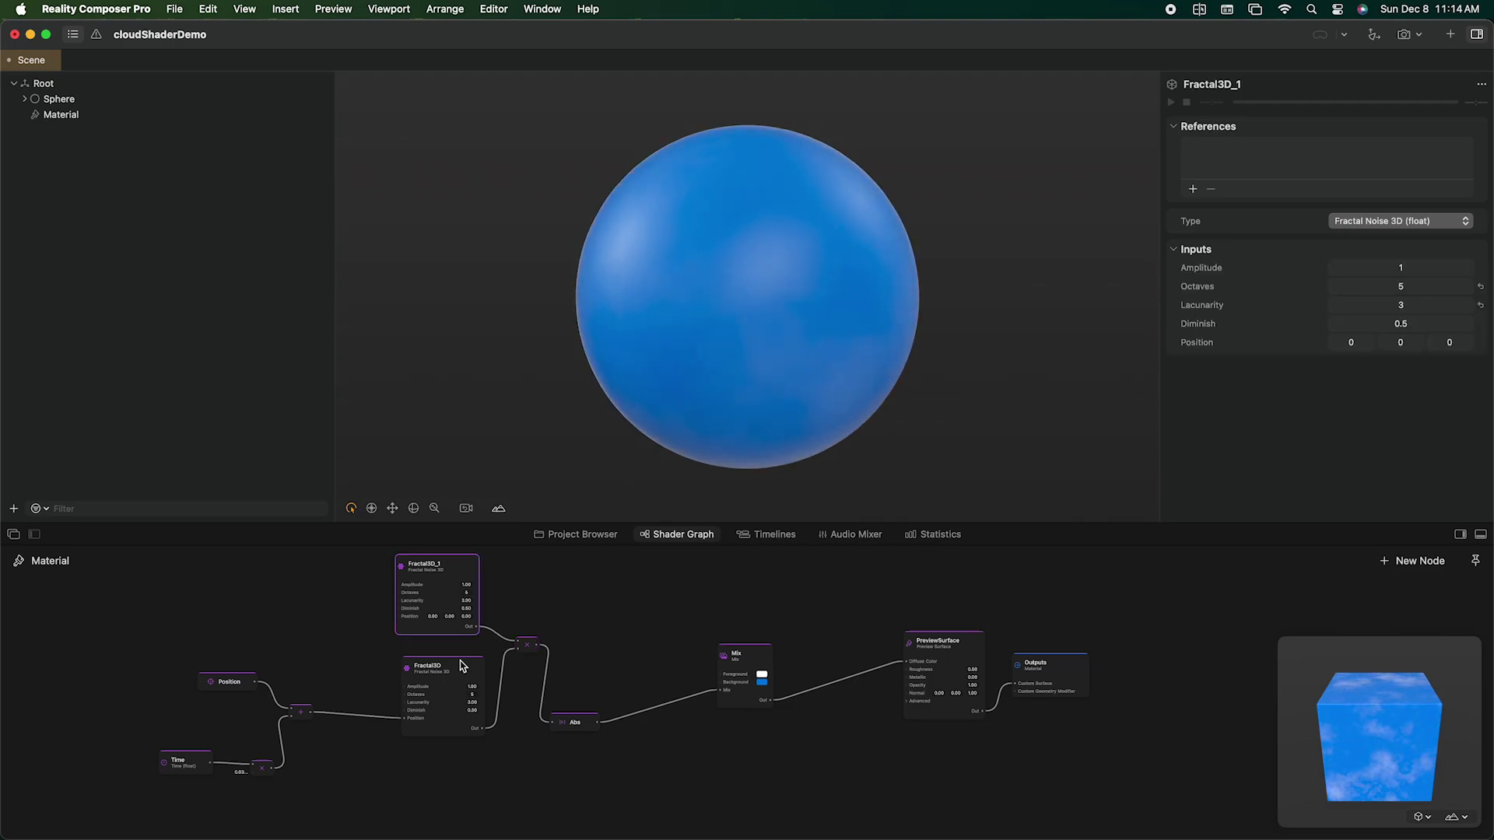
left_click(445, 667)
left_click(439, 624)
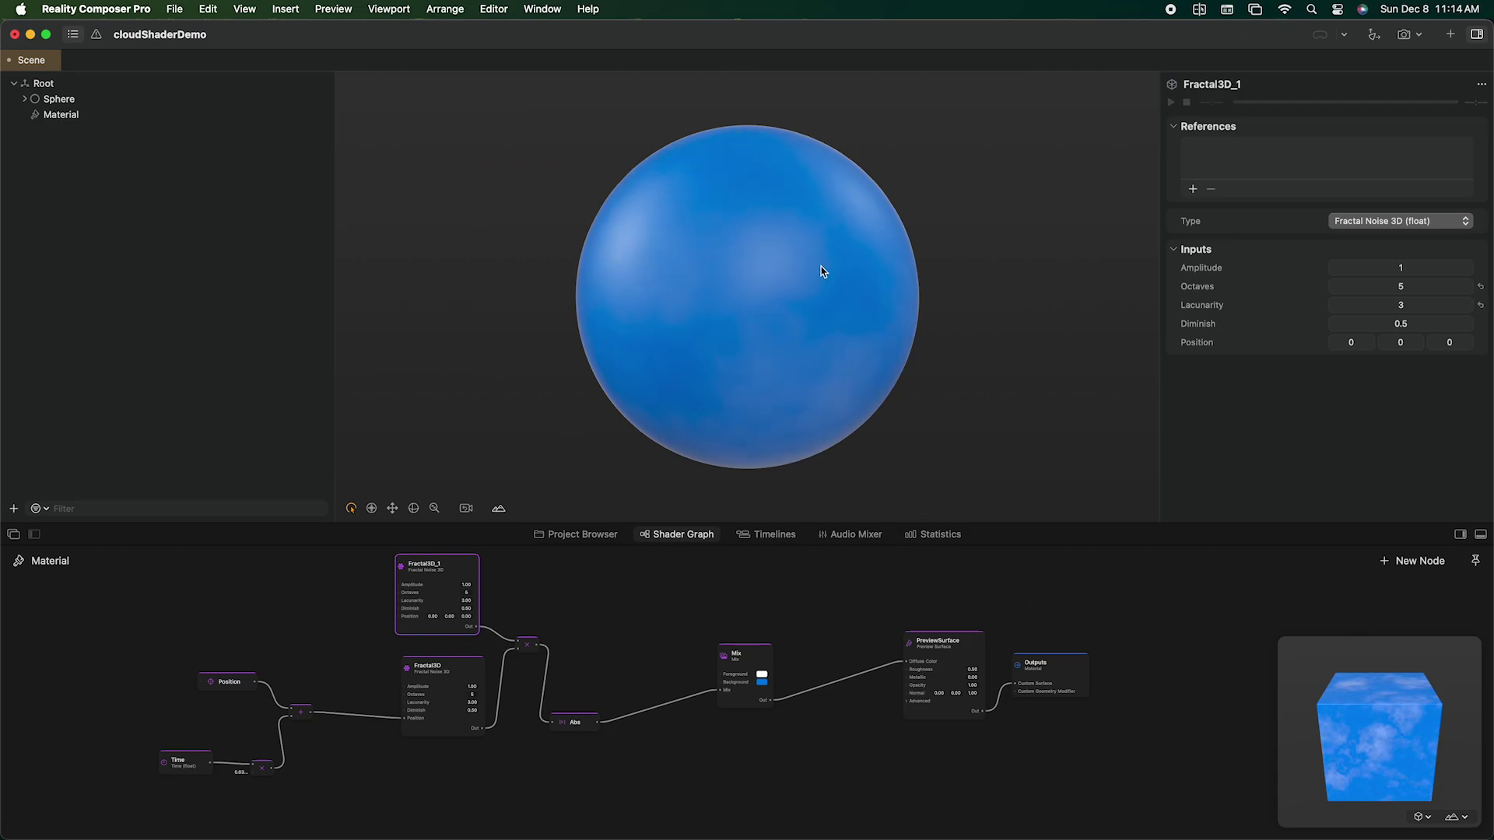
mouse_move(821, 271)
left_mouse_down()
mouse_move(672, 277)
mouse_move(813, 294)
left_mouse_up()
left_click(441, 695)
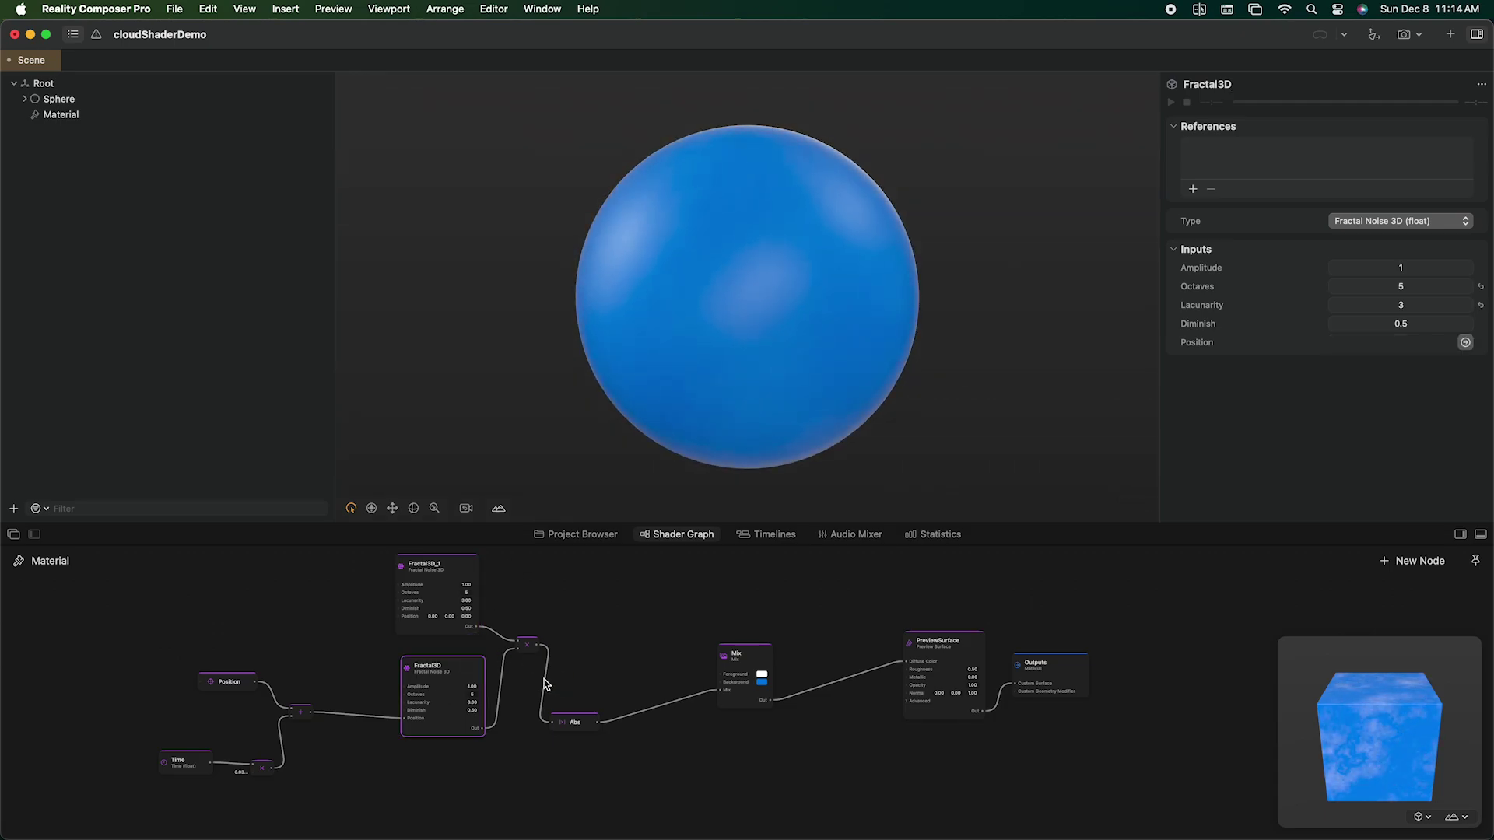
left_click_drag(441, 591, 438, 583)
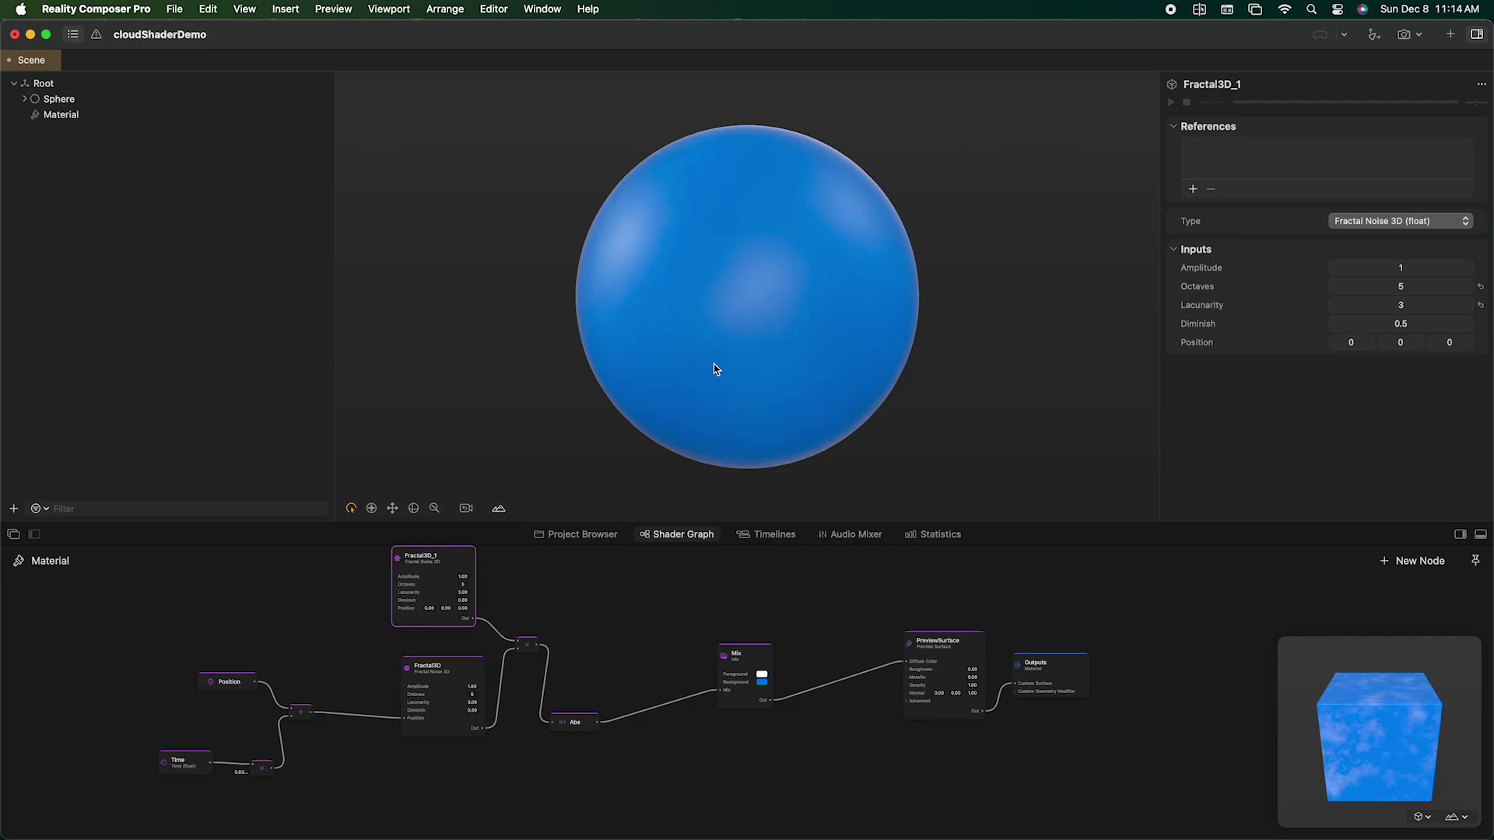
Step: Add a vector Multiply node after Position and wire it into Fractal3D_1's Position input
left_click_drag(251, 682, 189, 684)
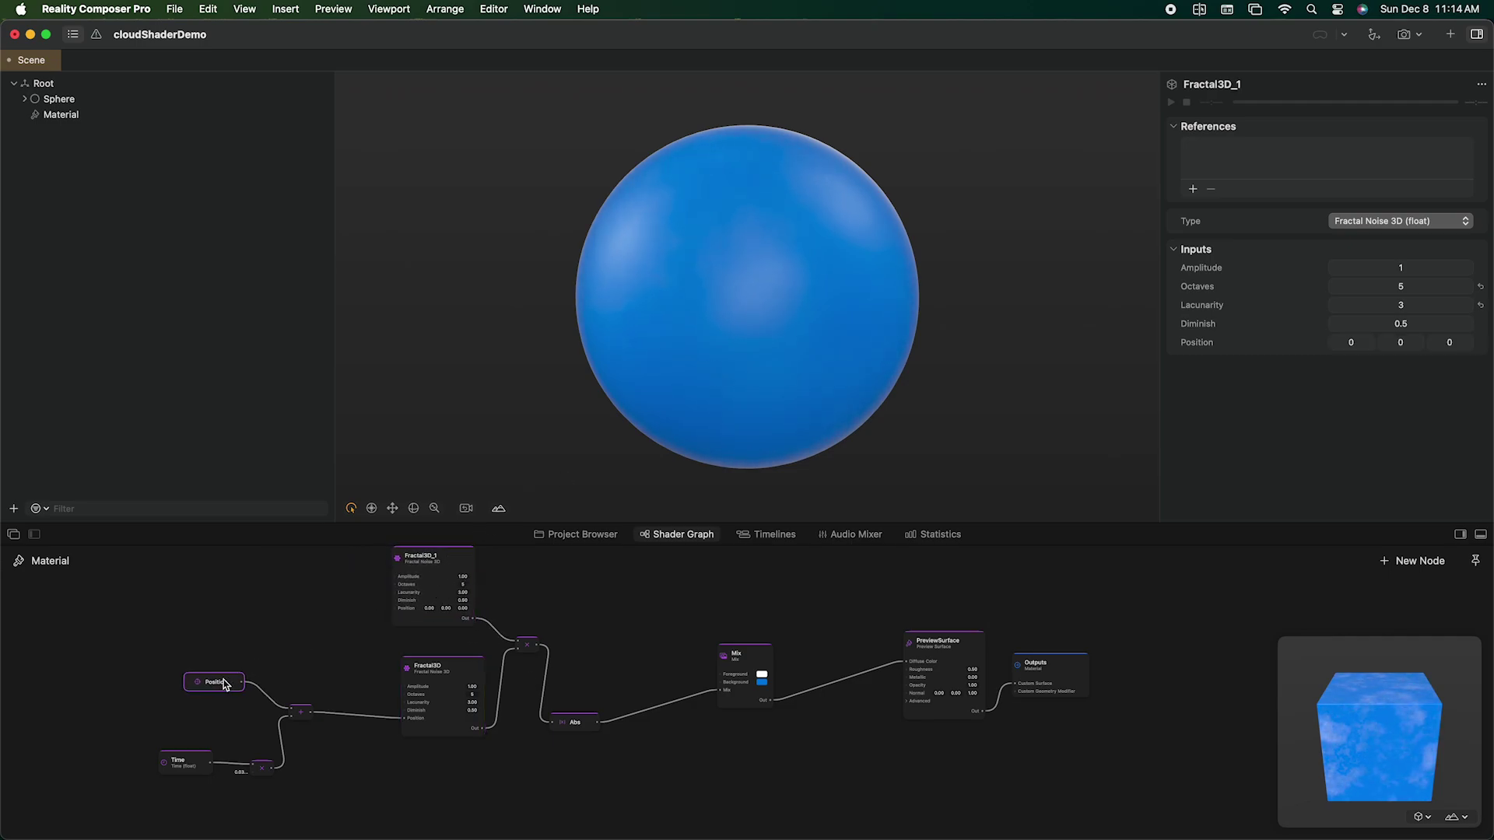
double_click(747, 607)
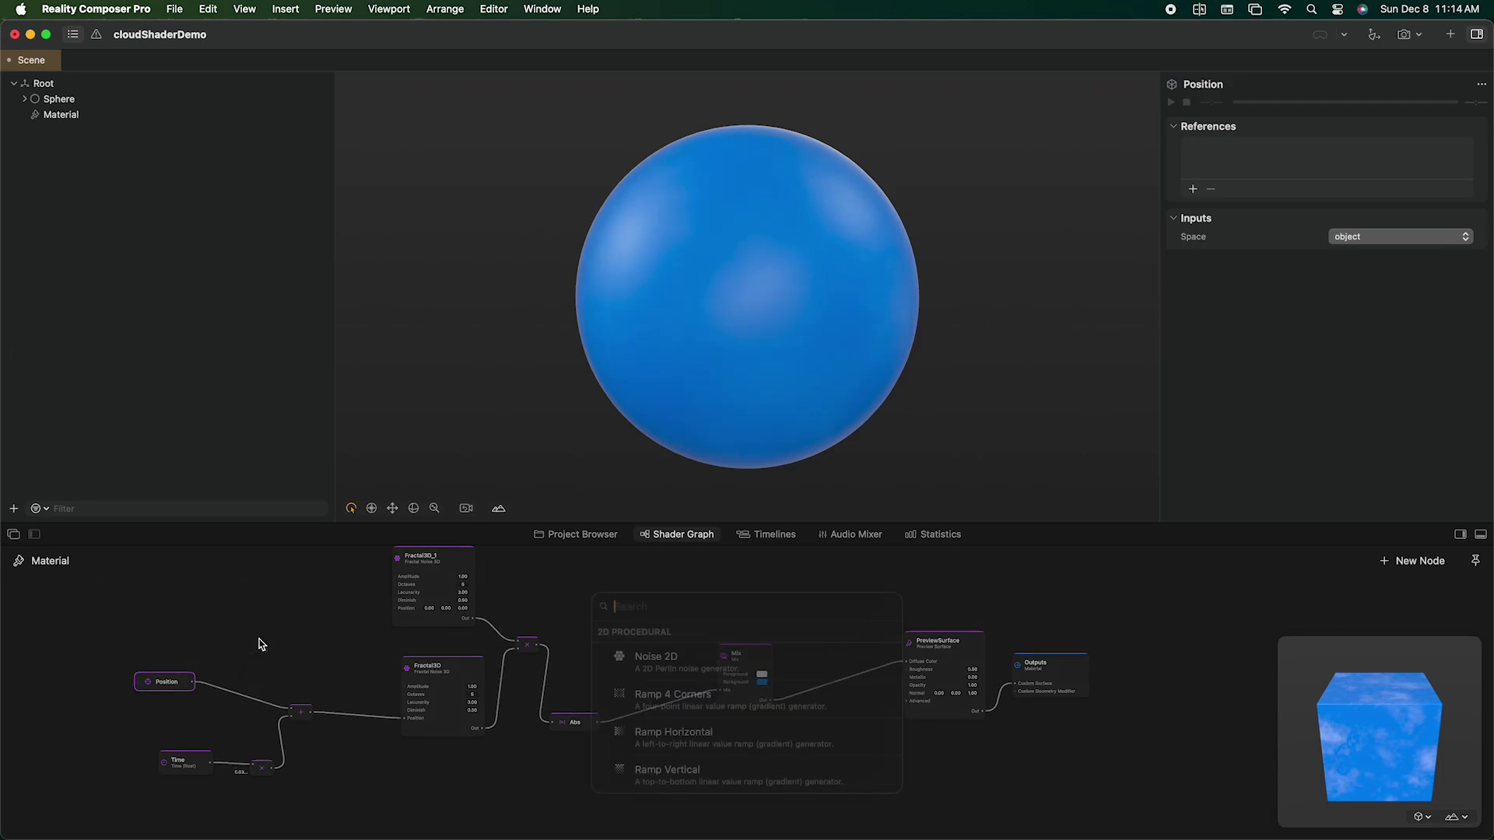
type("mult")
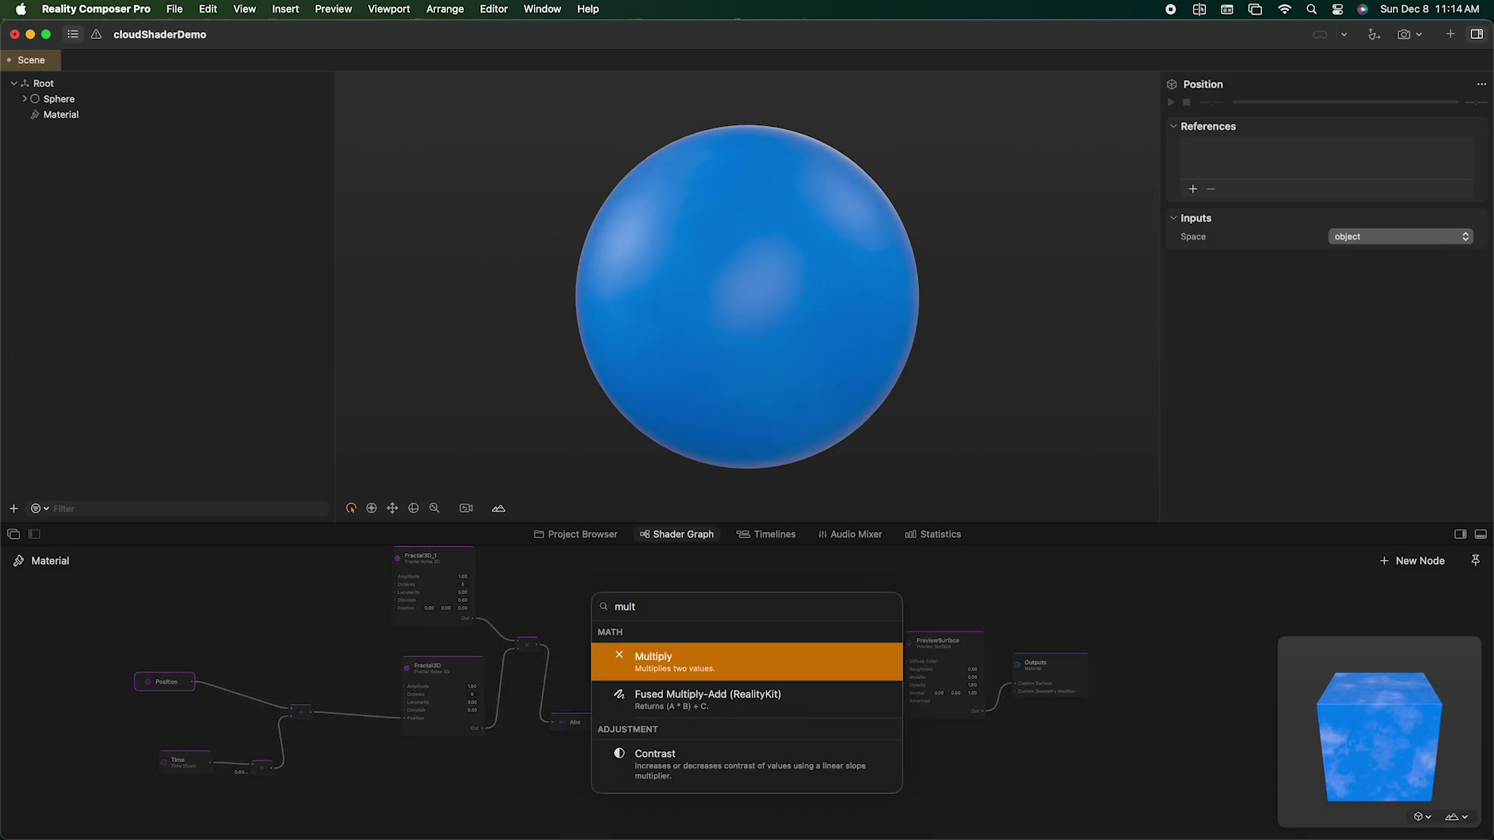
key("Return")
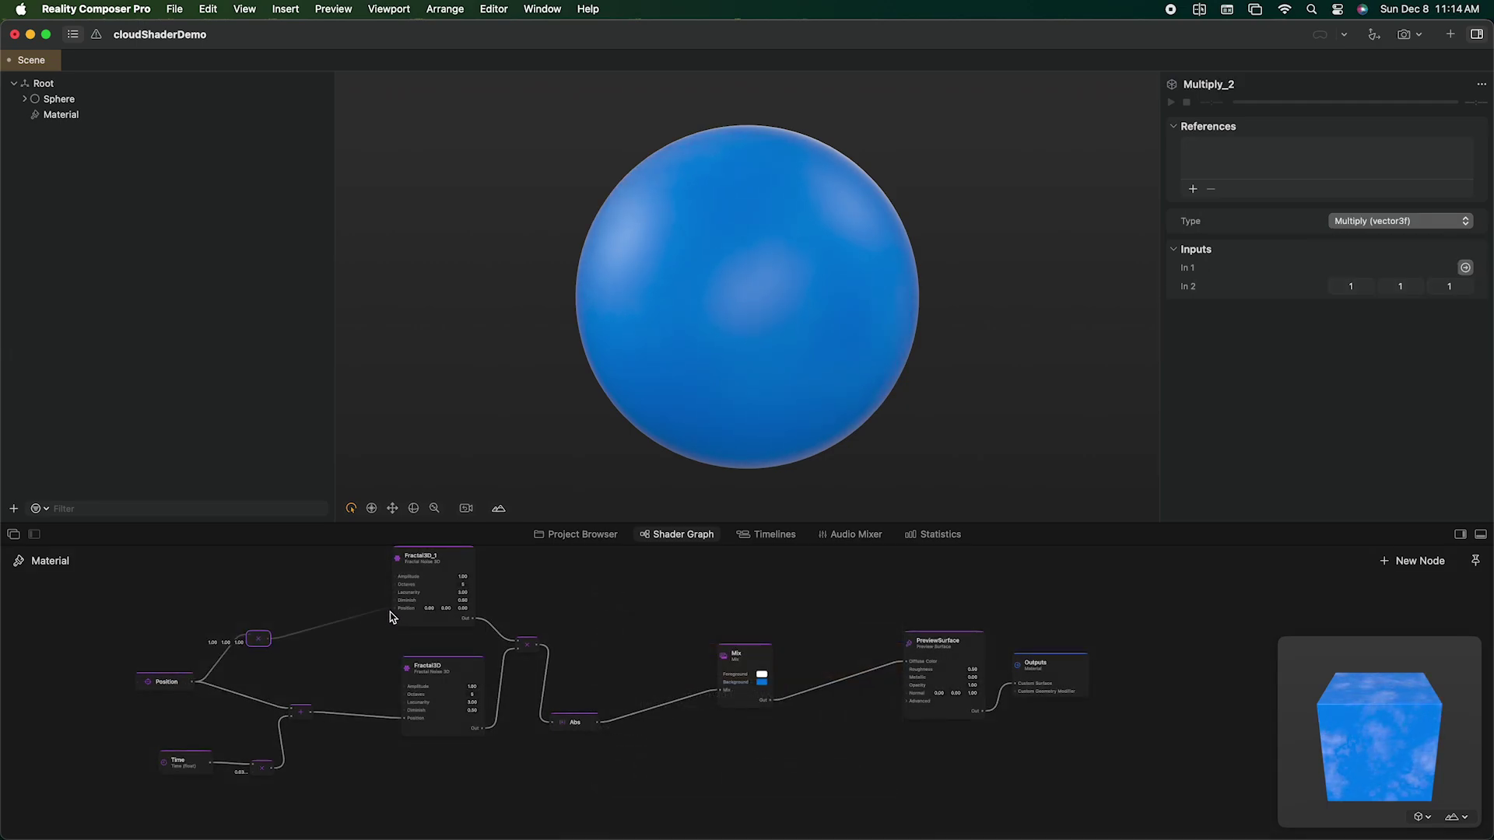
left_click_drag(393, 616, 394, 612)
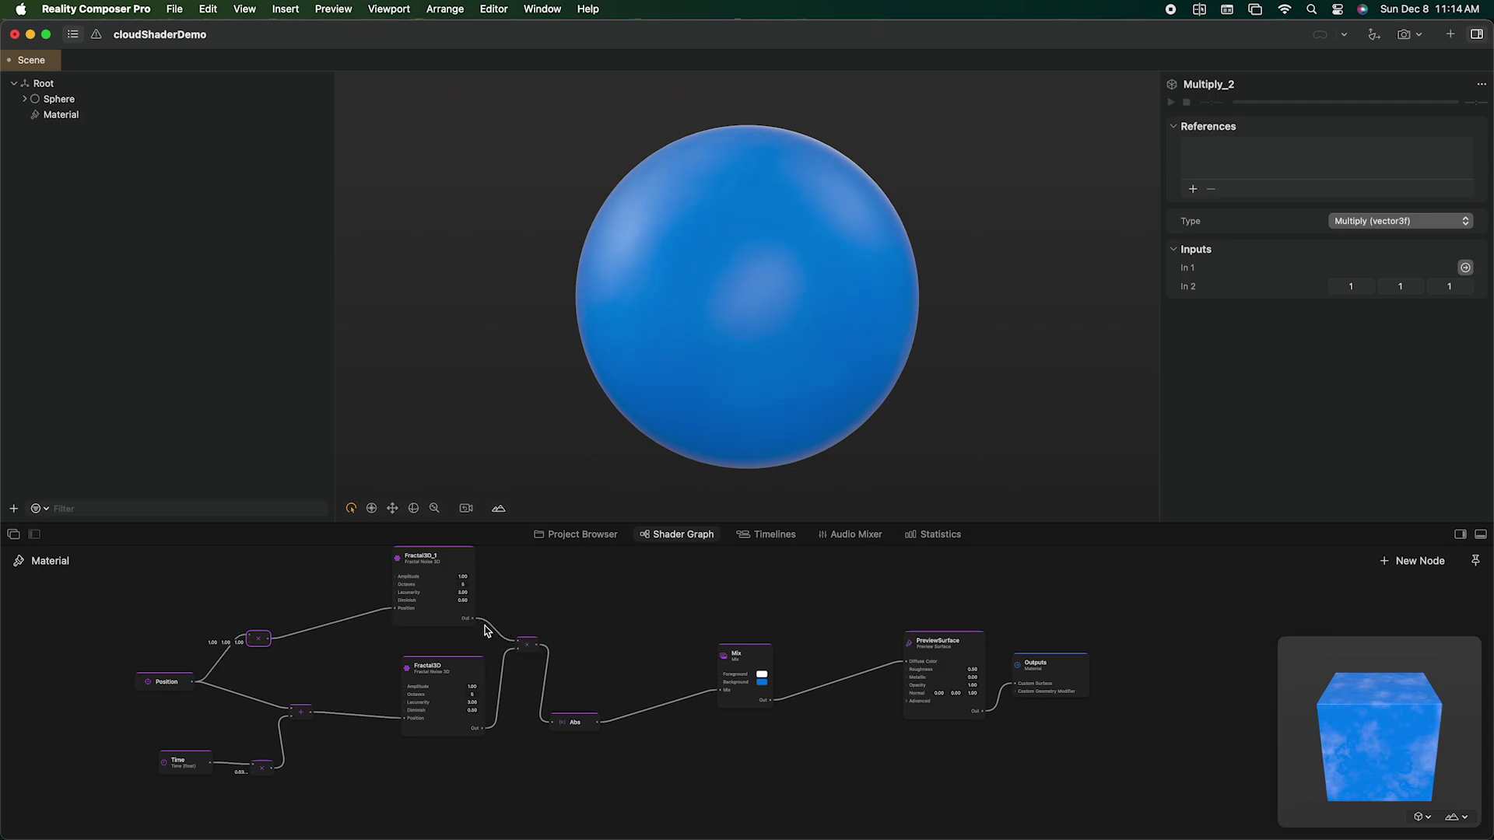
left_click_drag(477, 619, 740, 603)
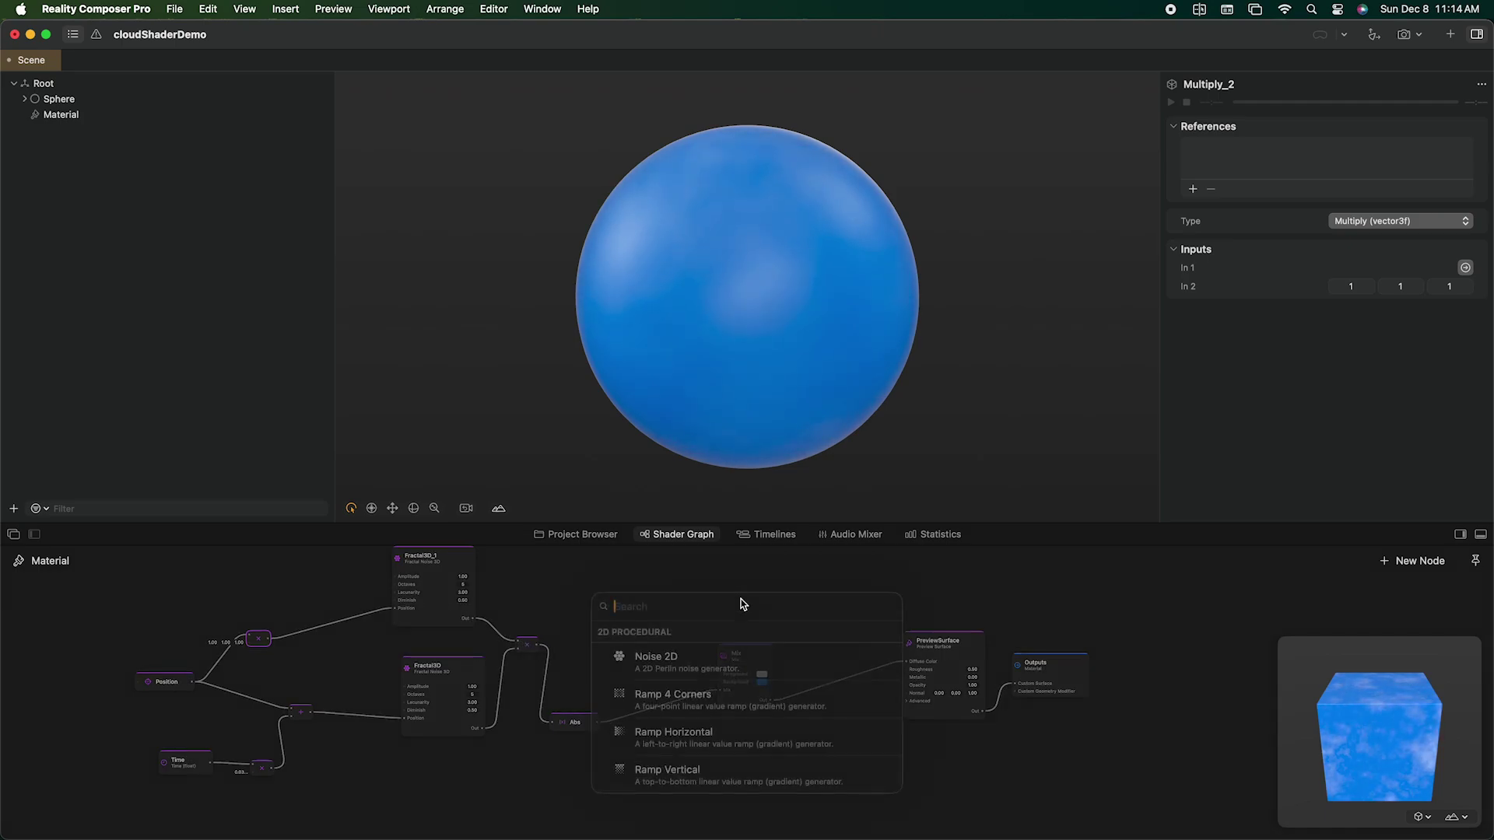
type("convert")
Step: Route Fractal3D_1 through a Convert node into PreviewSurface Diffuse Color, replacing the Mix wire
key("Down")
key("Return")
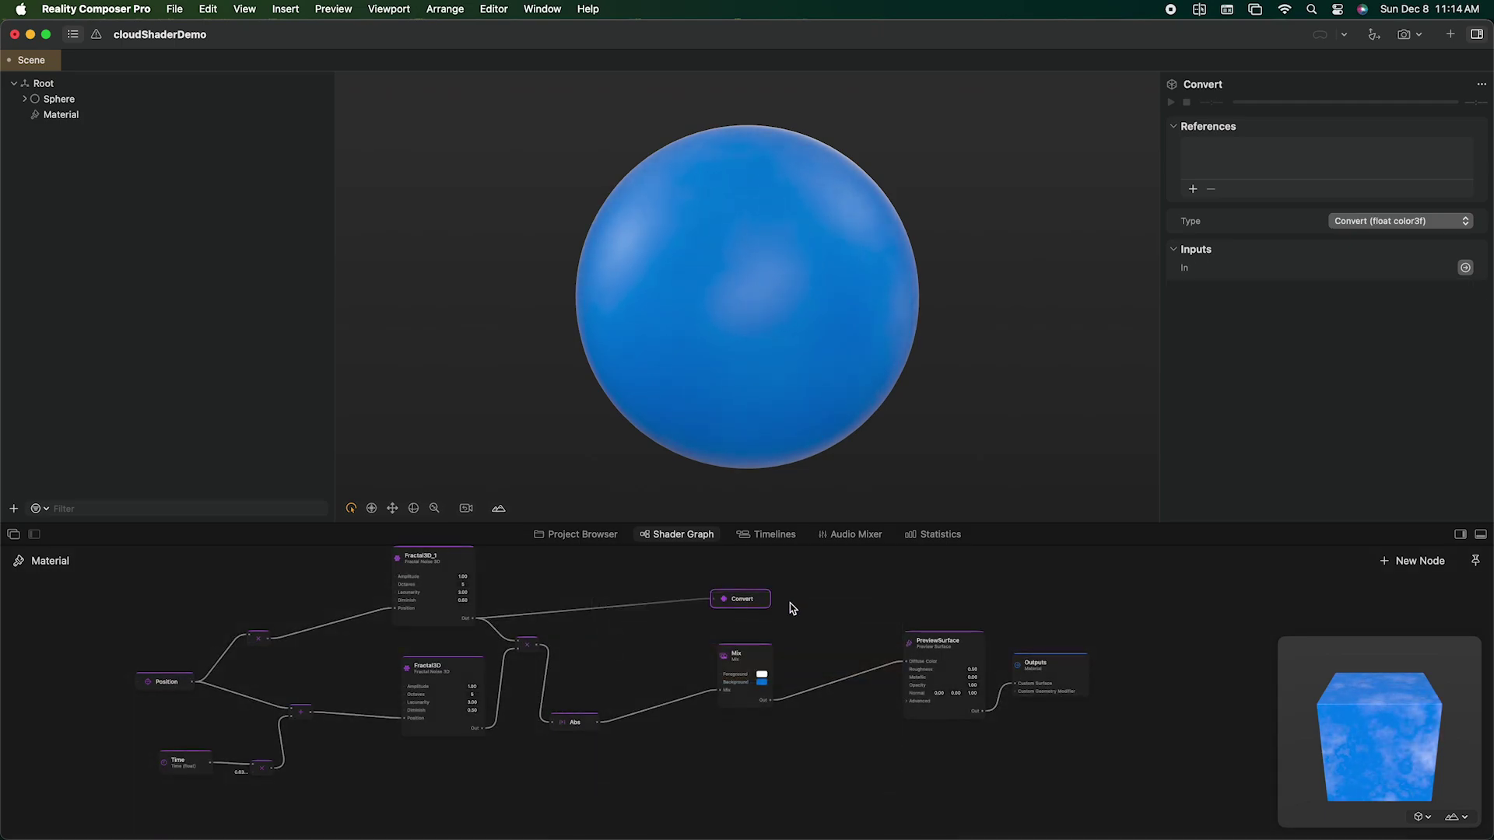
left_click_drag(768, 599, 905, 660)
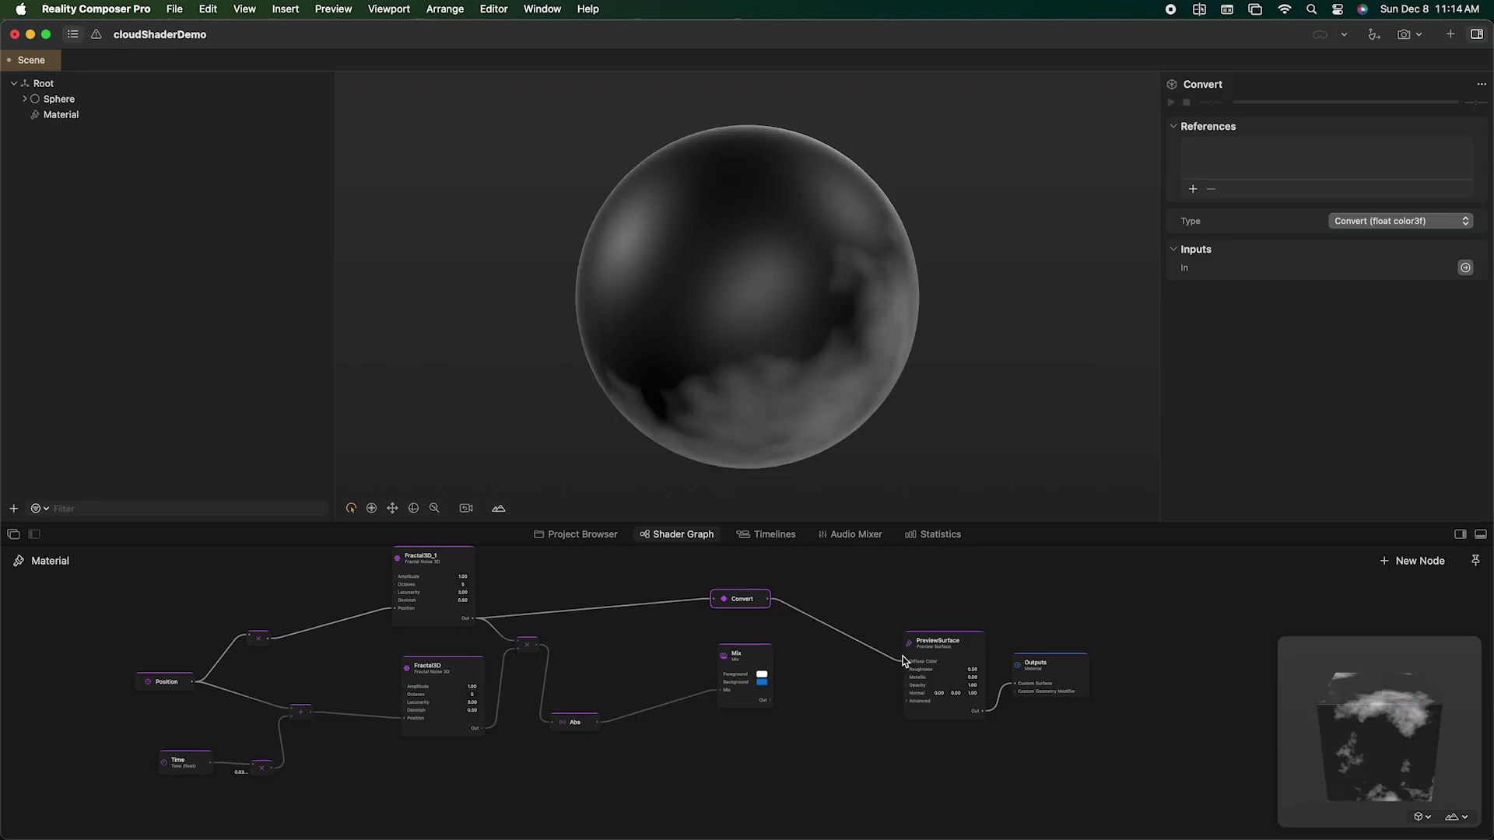
left_click_drag(814, 318, 814, 295)
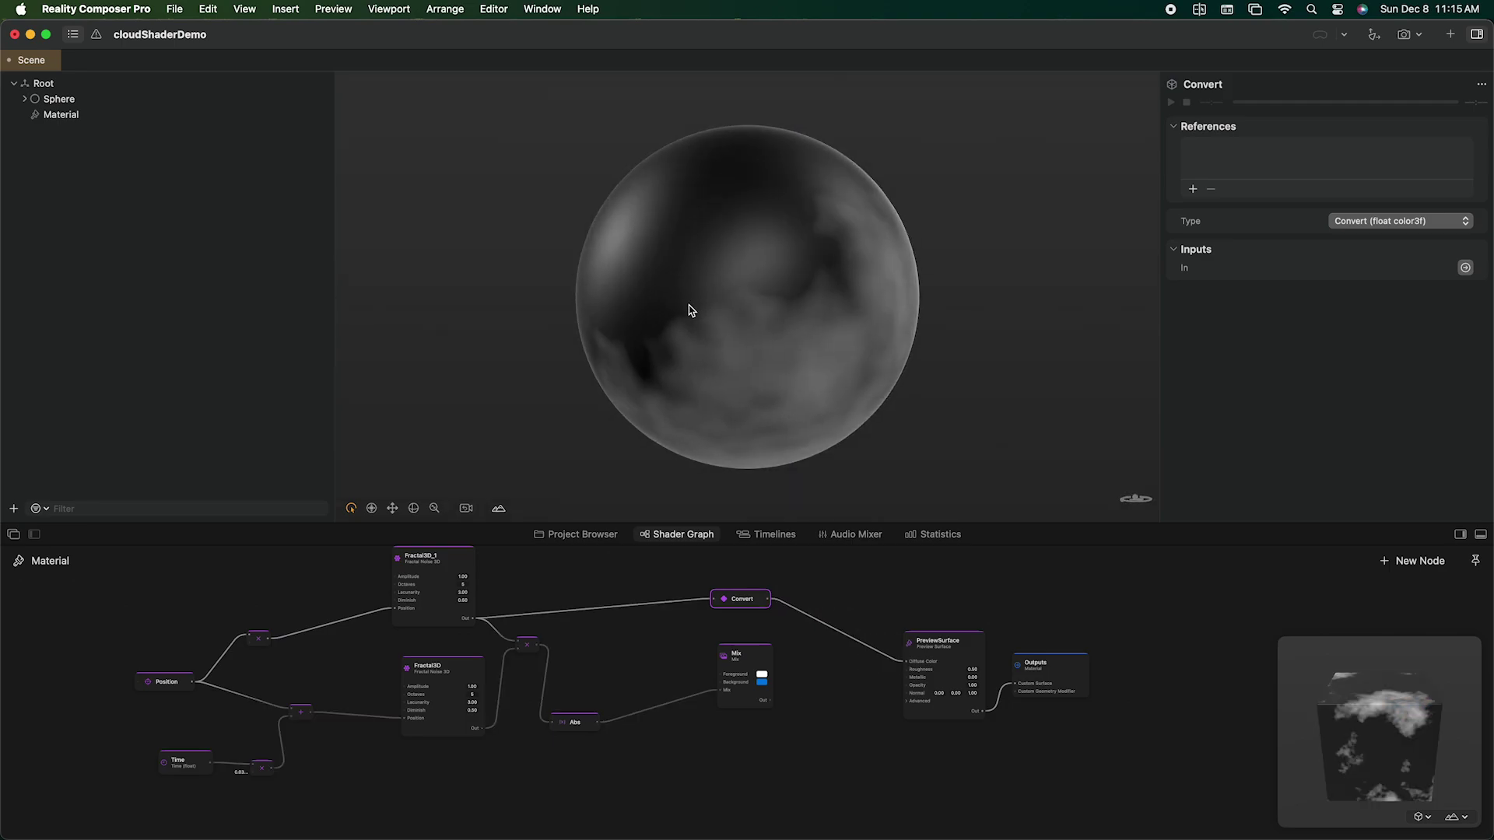
mouse_move(689, 309)
left_mouse_down()
mouse_move(747, 385)
mouse_move(572, 362)
mouse_move(712, 339)
mouse_move(690, 329)
mouse_move(904, 308)
left_mouse_up()
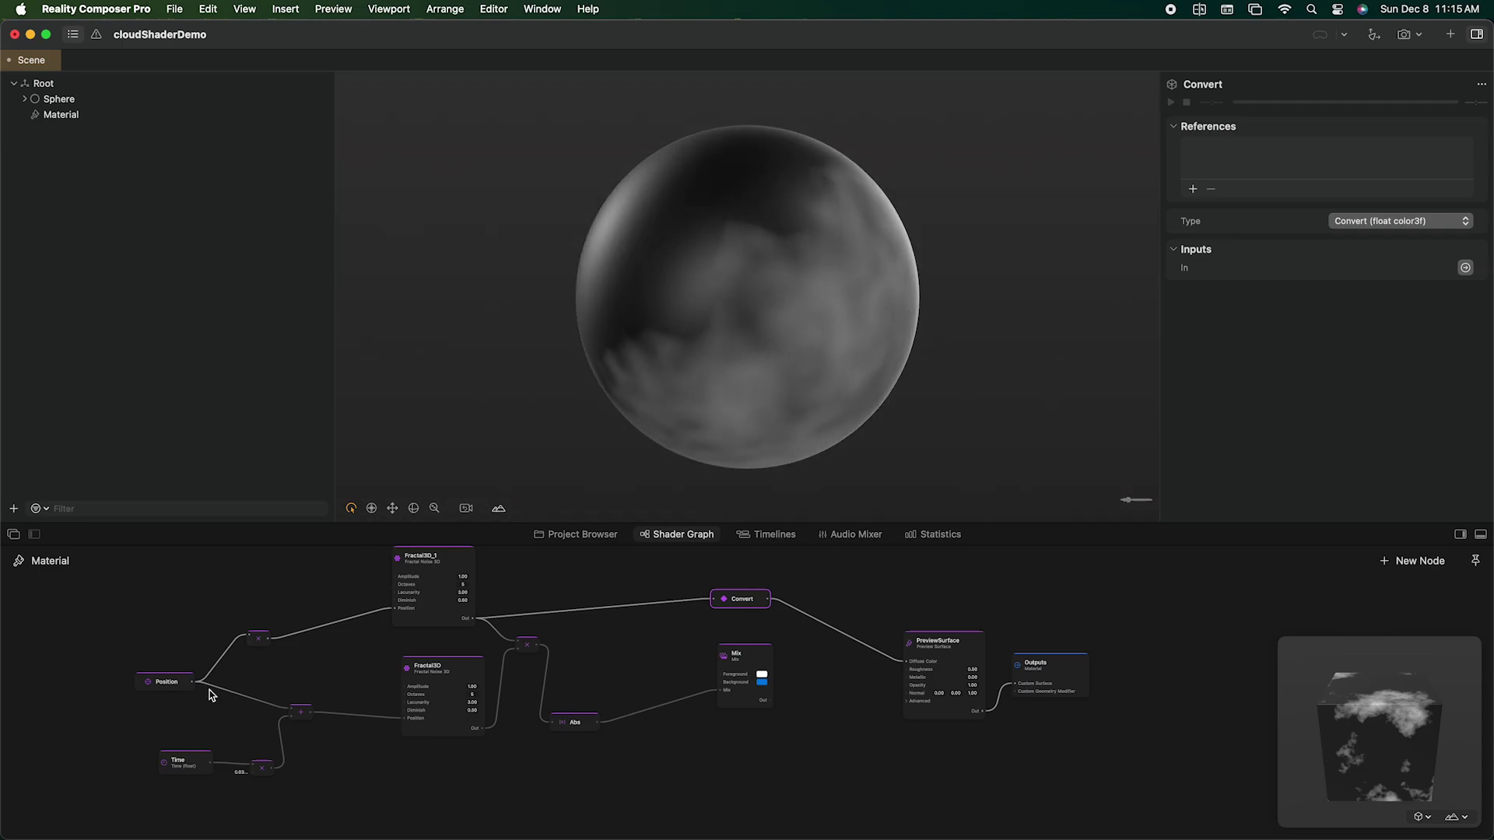
left_click(260, 641)
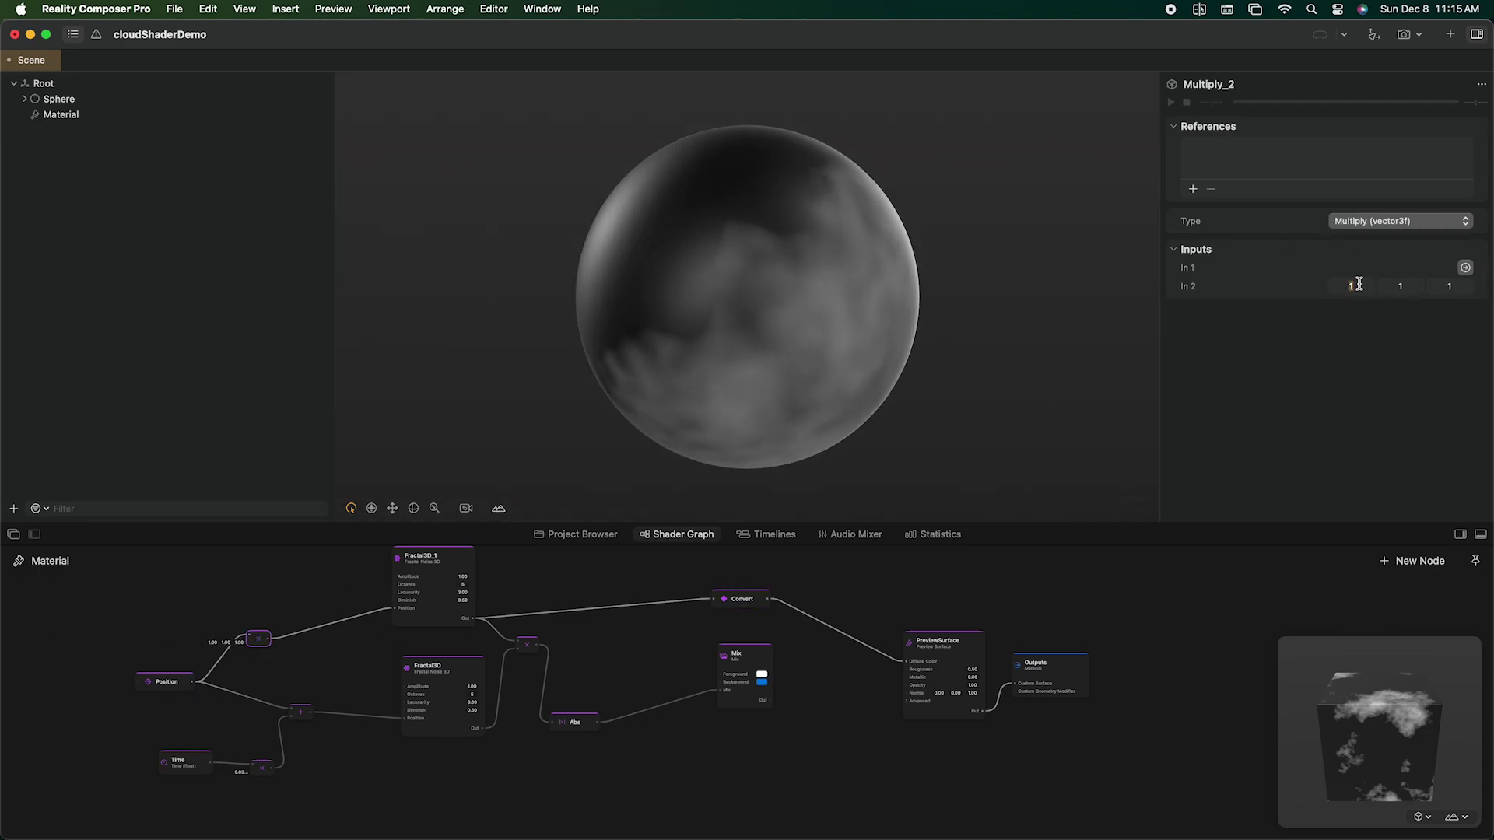
type("0.5")
Step: Set Multiply_2's In 2 to 0.5 on all three axes and inspect the clouds
key("Tab")
type("0.5")
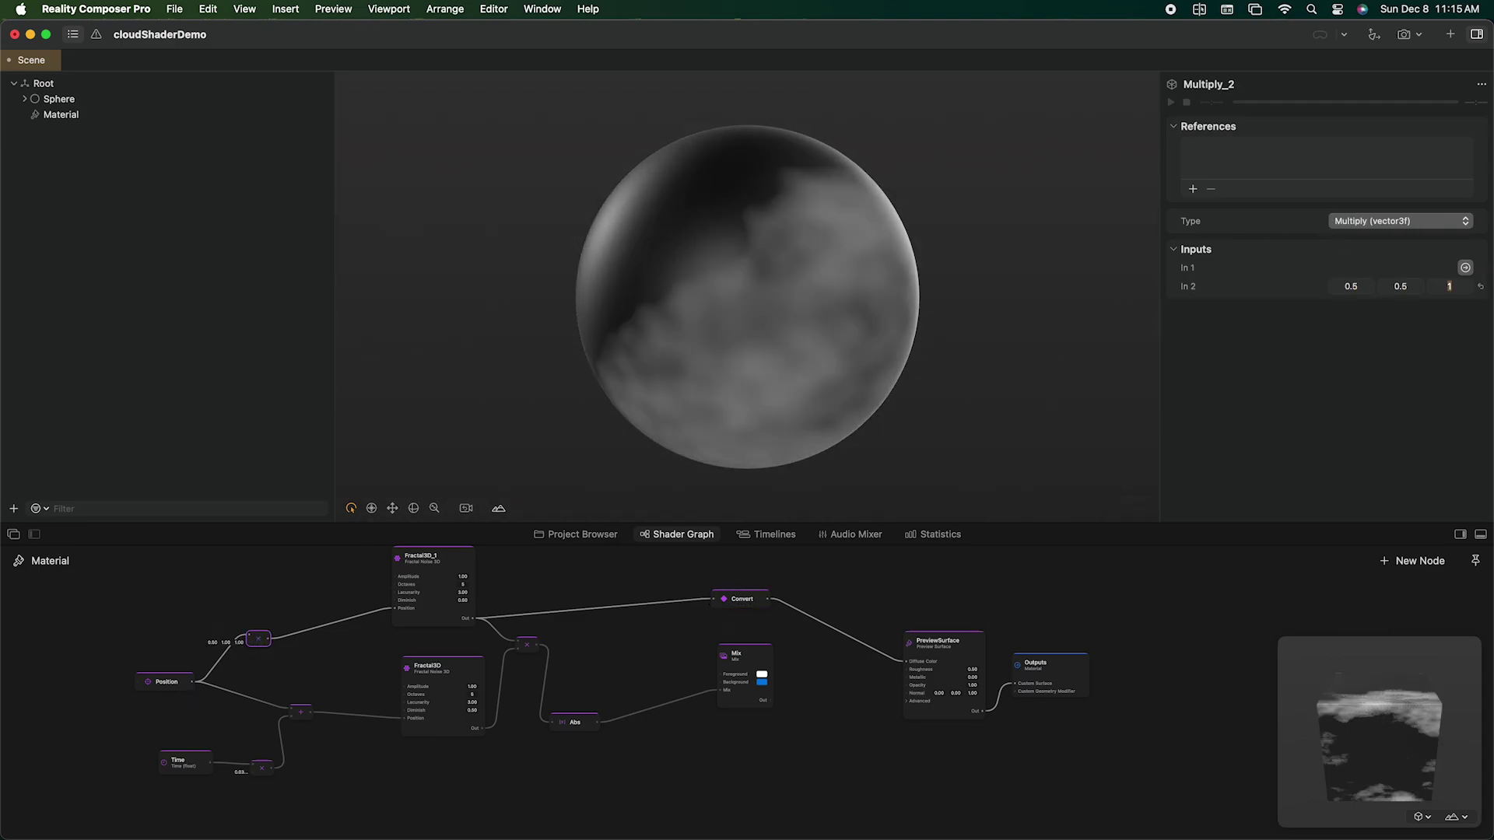
key("Tab")
type("0.5")
key("Tab")
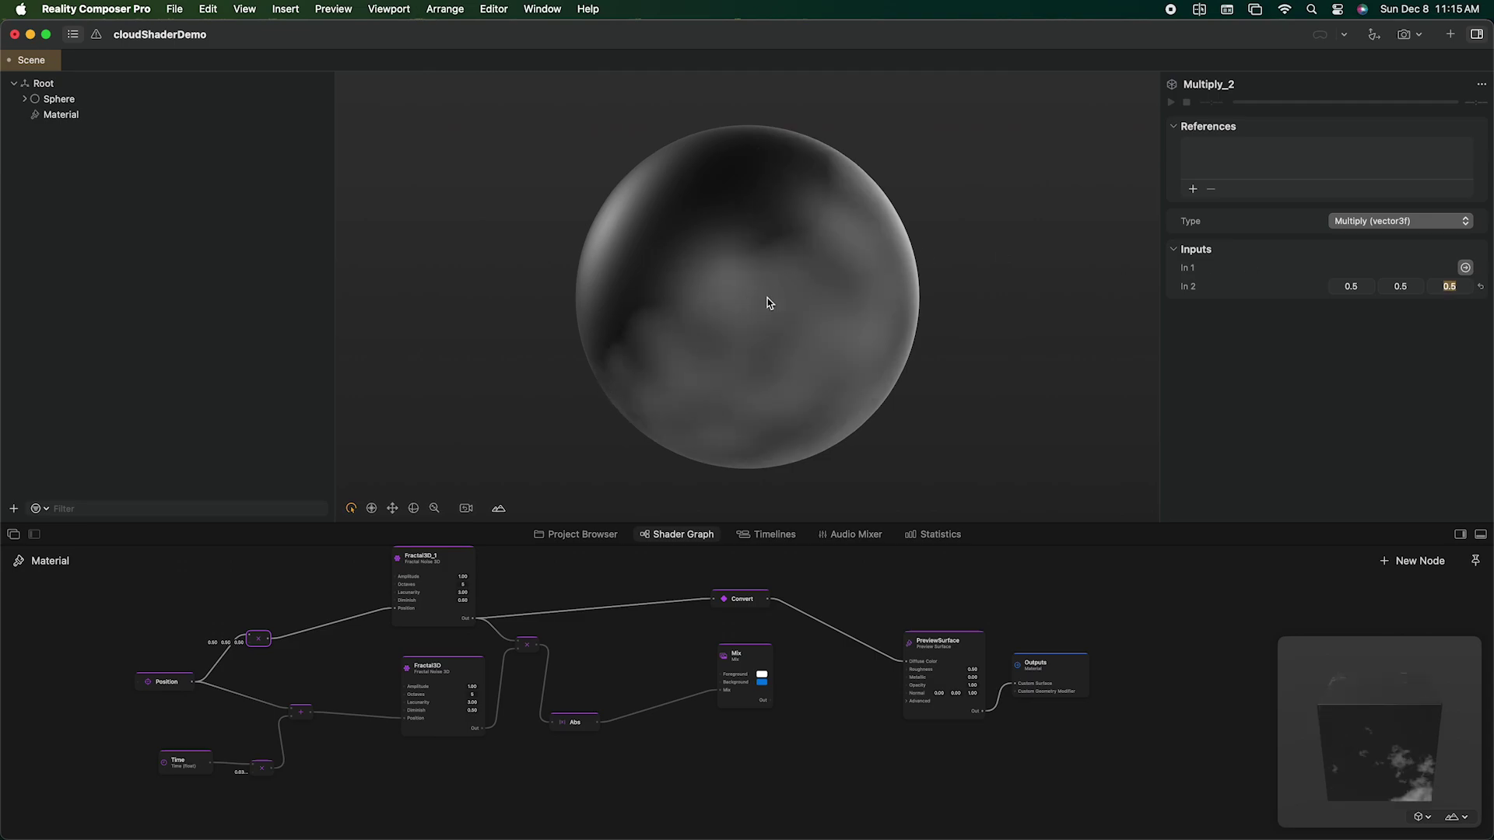
mouse_move(873, 202)
left_mouse_down()
mouse_move(608, 234)
mouse_move(859, 258)
mouse_move(926, 308)
mouse_move(789, 290)
left_mouse_up()
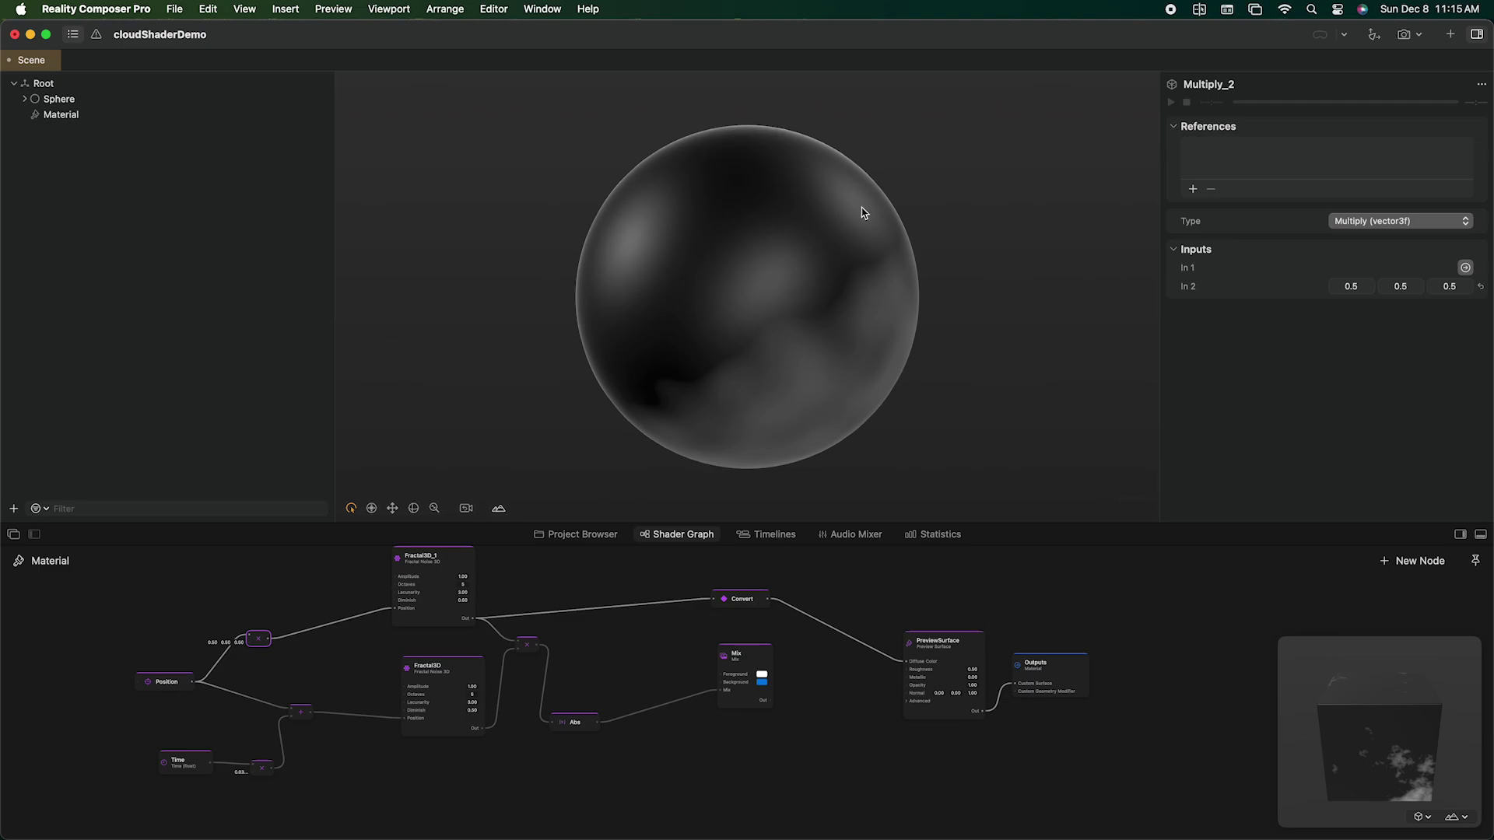
mouse_move(862, 212)
left_mouse_down()
mouse_move(655, 175)
mouse_move(712, 188)
left_mouse_up()
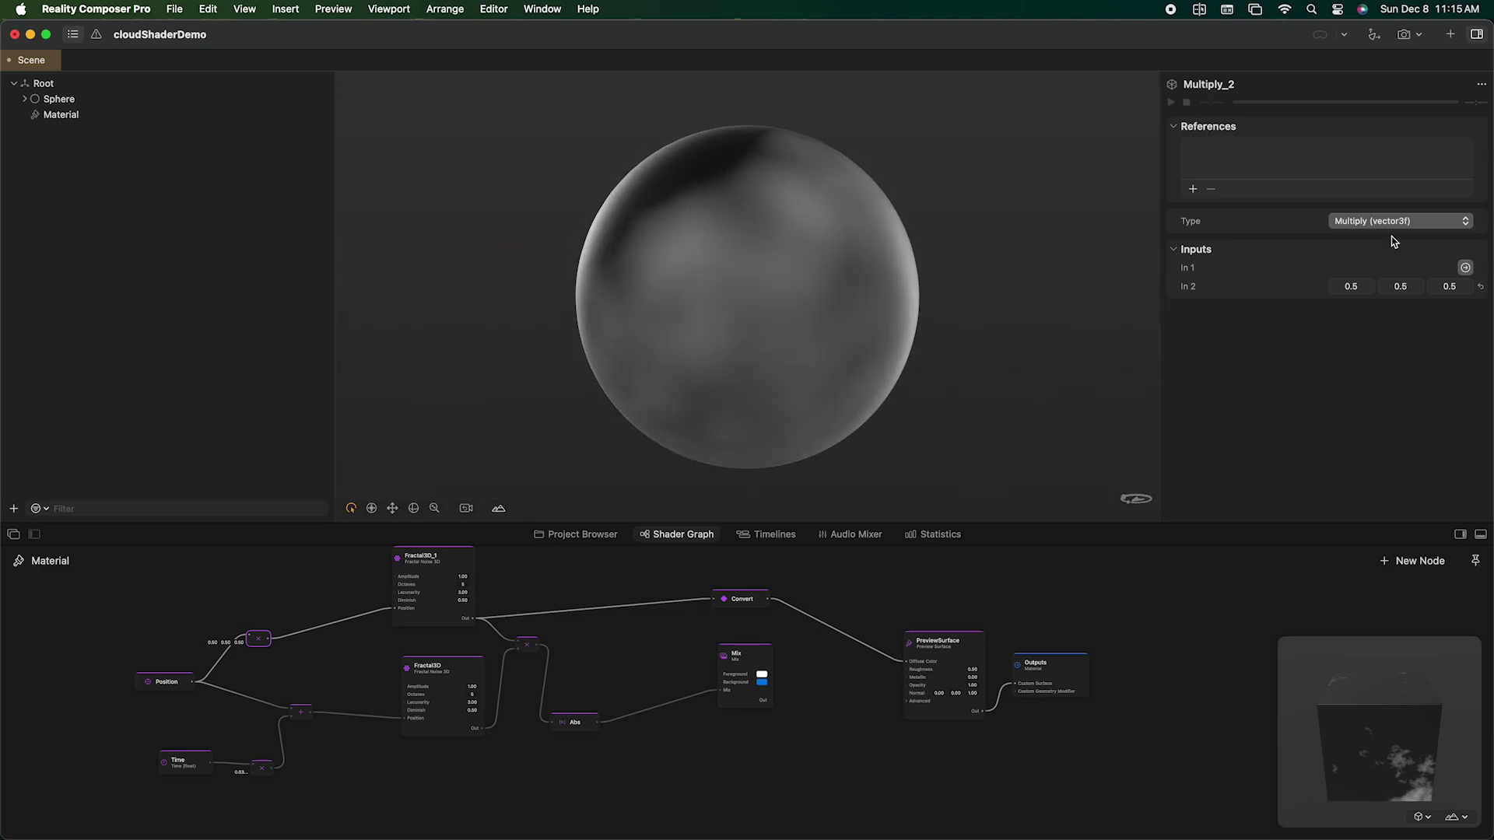
Step: Change Multiply_2's In 2 to 3 on all three axes for finer noise
double_click(1355, 286)
type("3")
key("Tab")
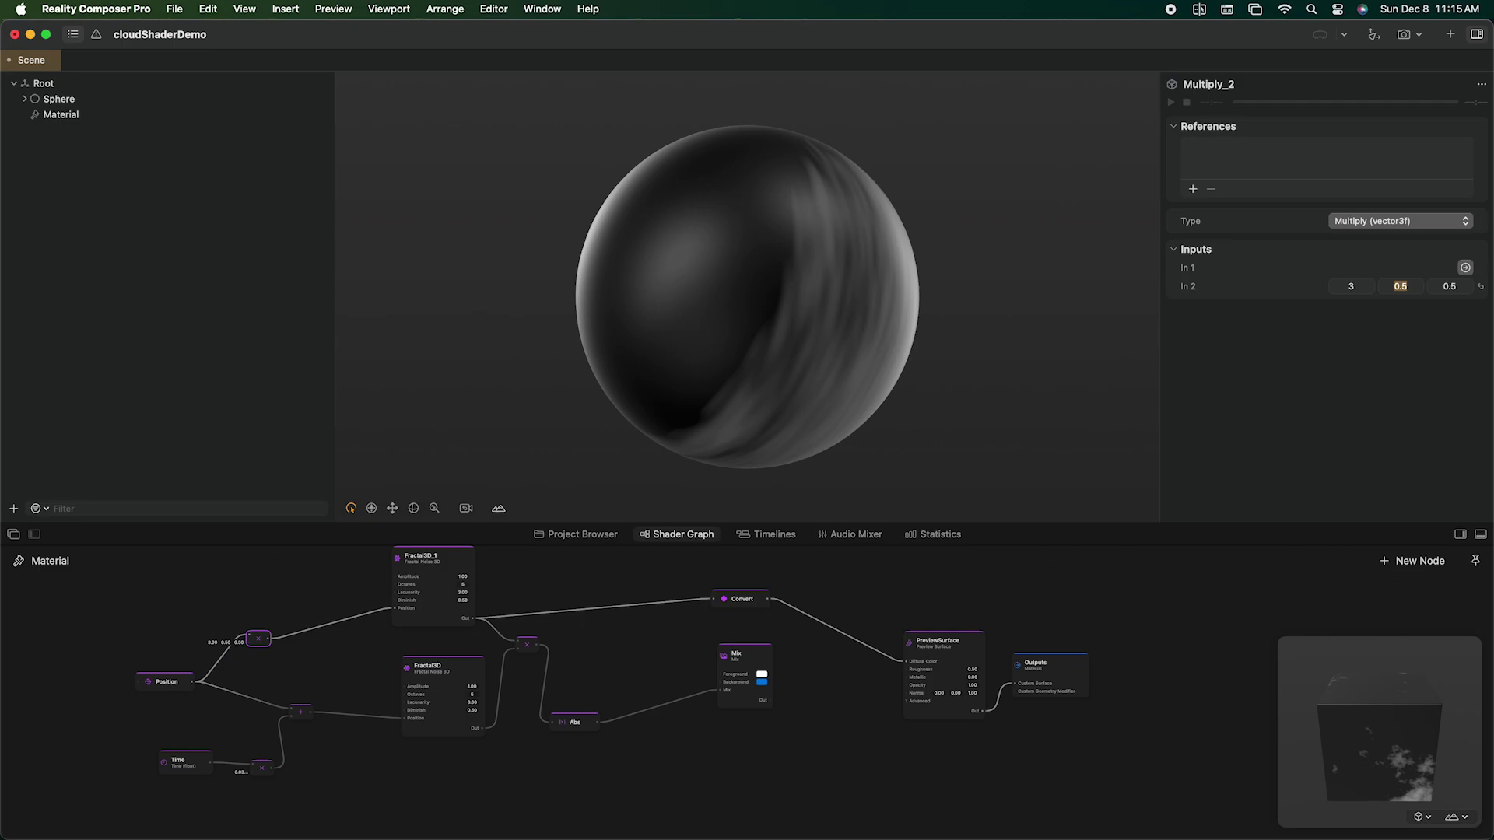
type("3")
key("Tab")
type("3")
key("Return")
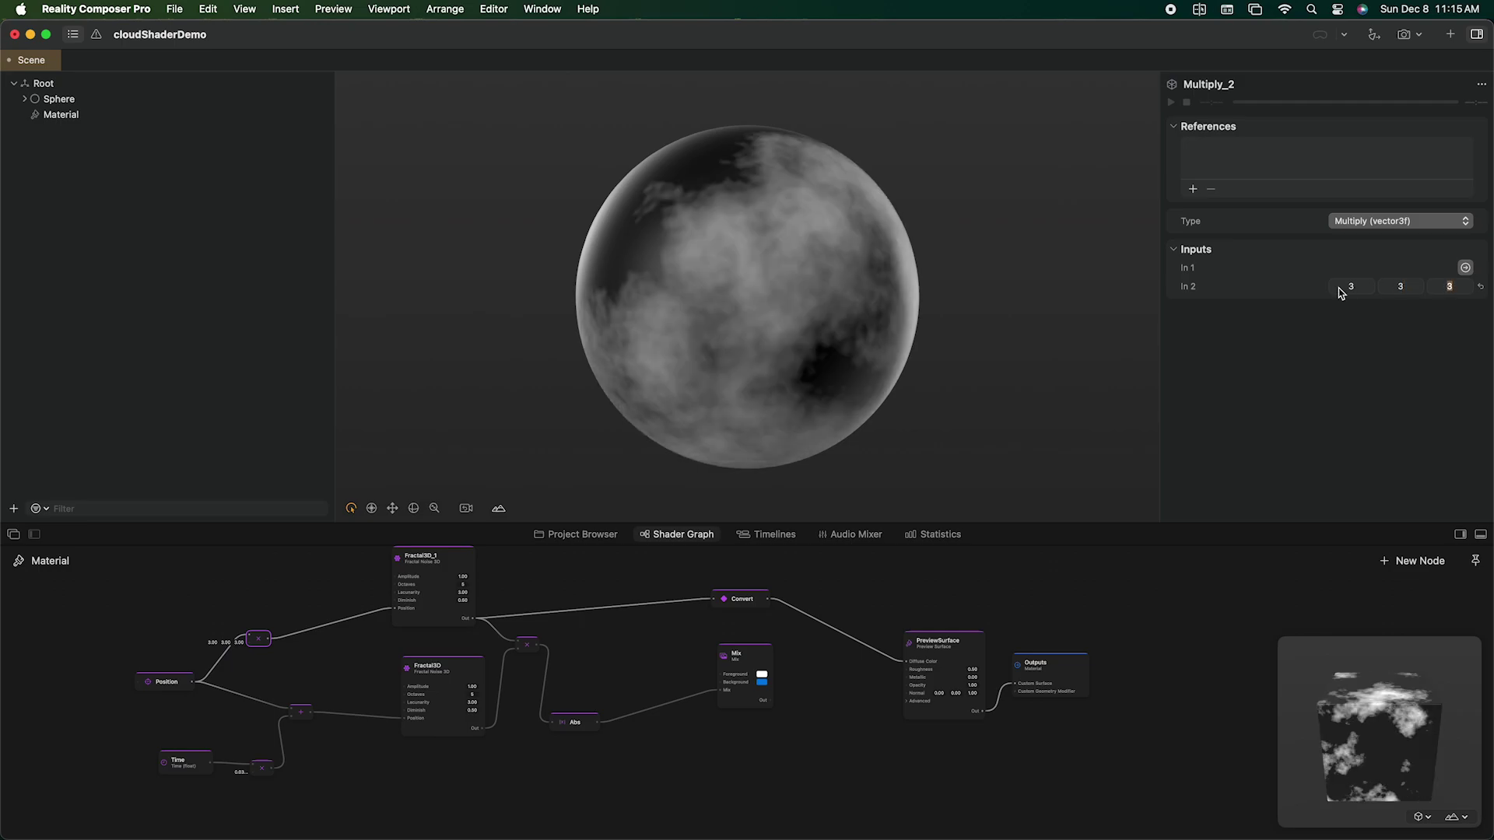
mouse_move(896, 317)
left_mouse_down()
mouse_move(616, 387)
mouse_move(792, 383)
left_mouse_up()
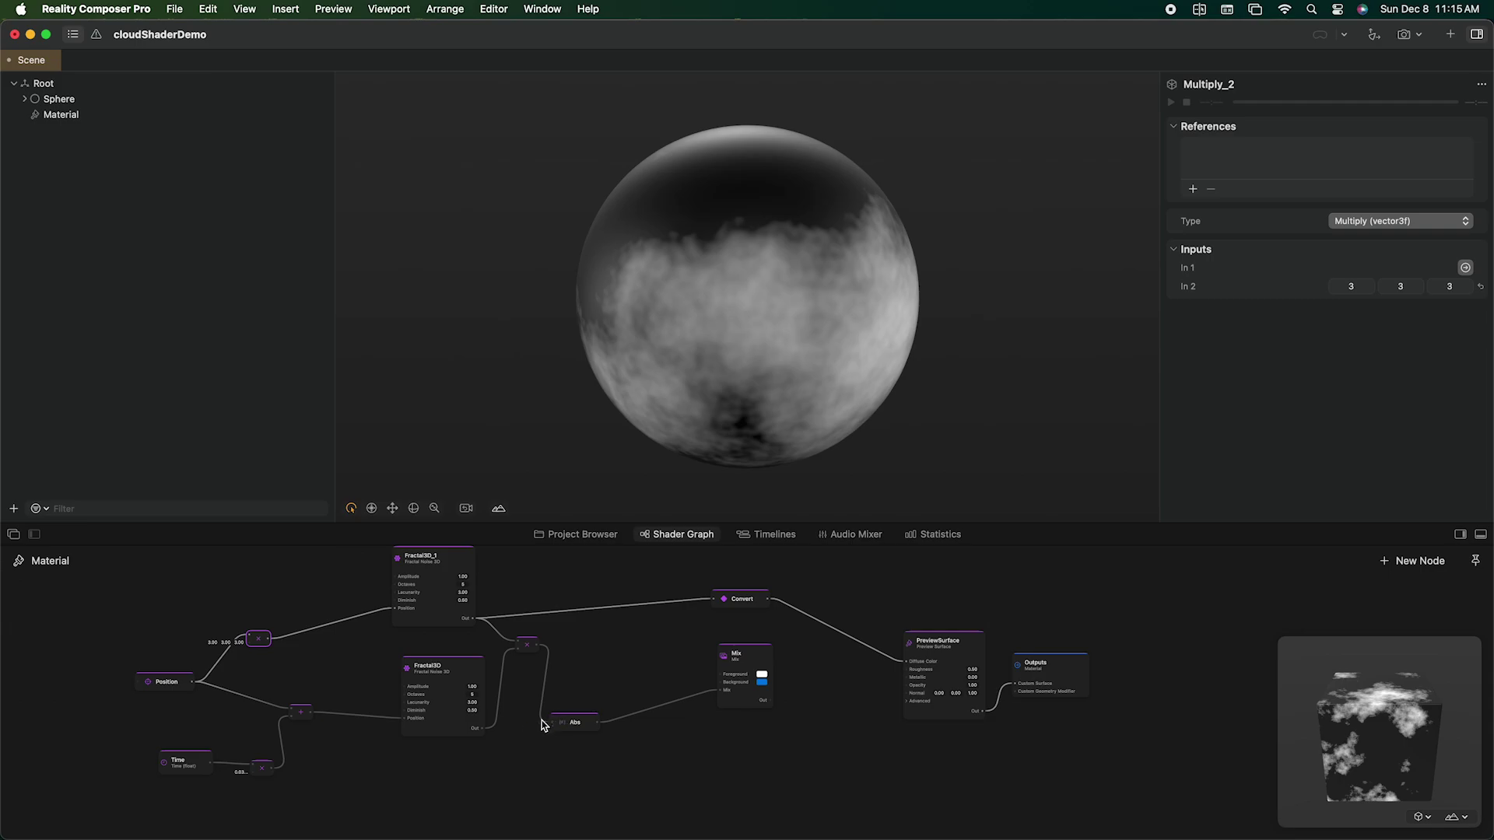
Step: Test-connect the lower Fractal3D, then Fractal3D_1, output into Convert
left_click_drag(477, 729, 715, 604)
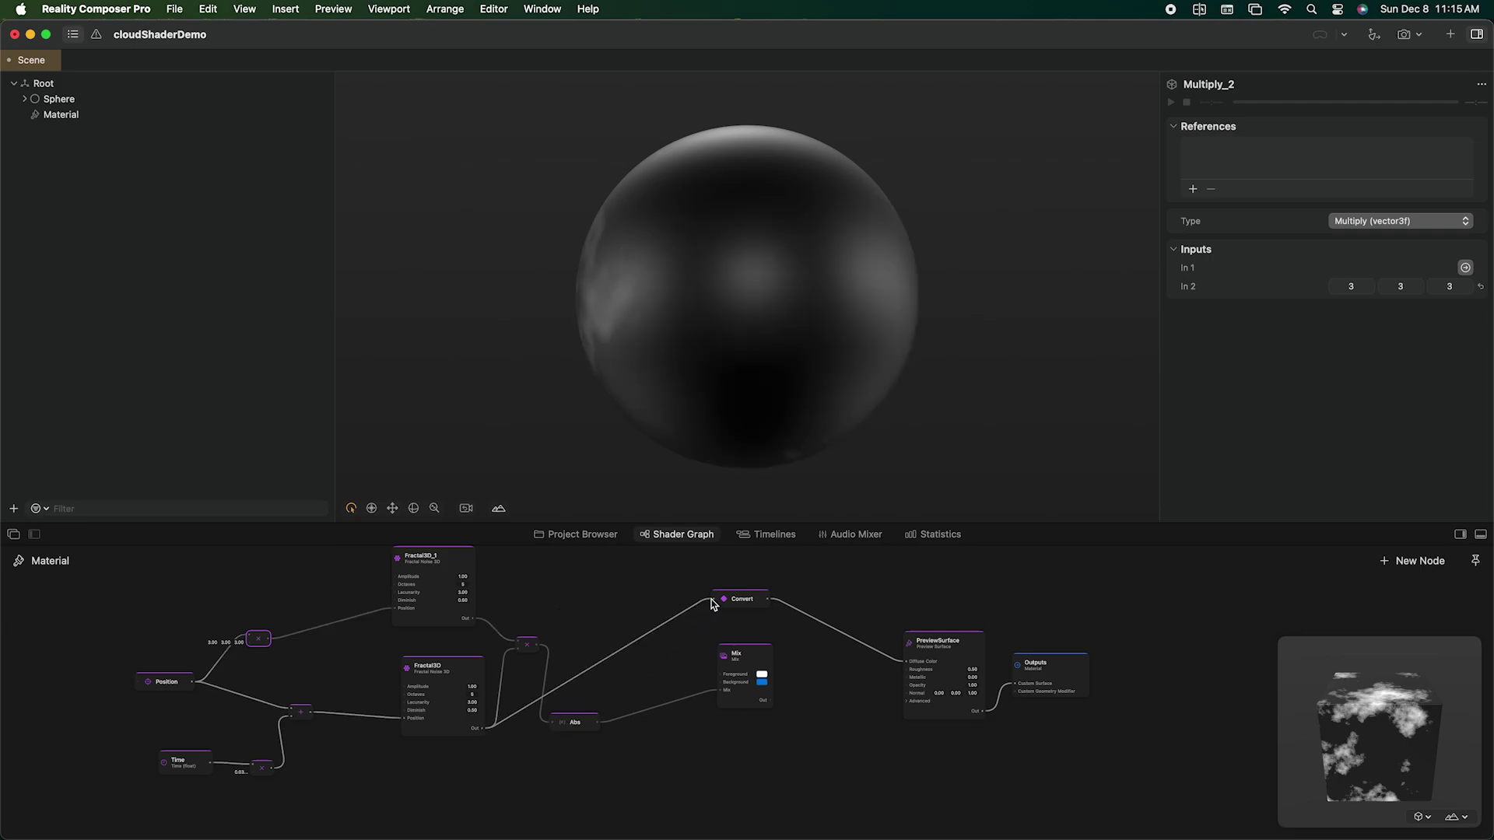
left_click_drag(701, 453, 922, 238)
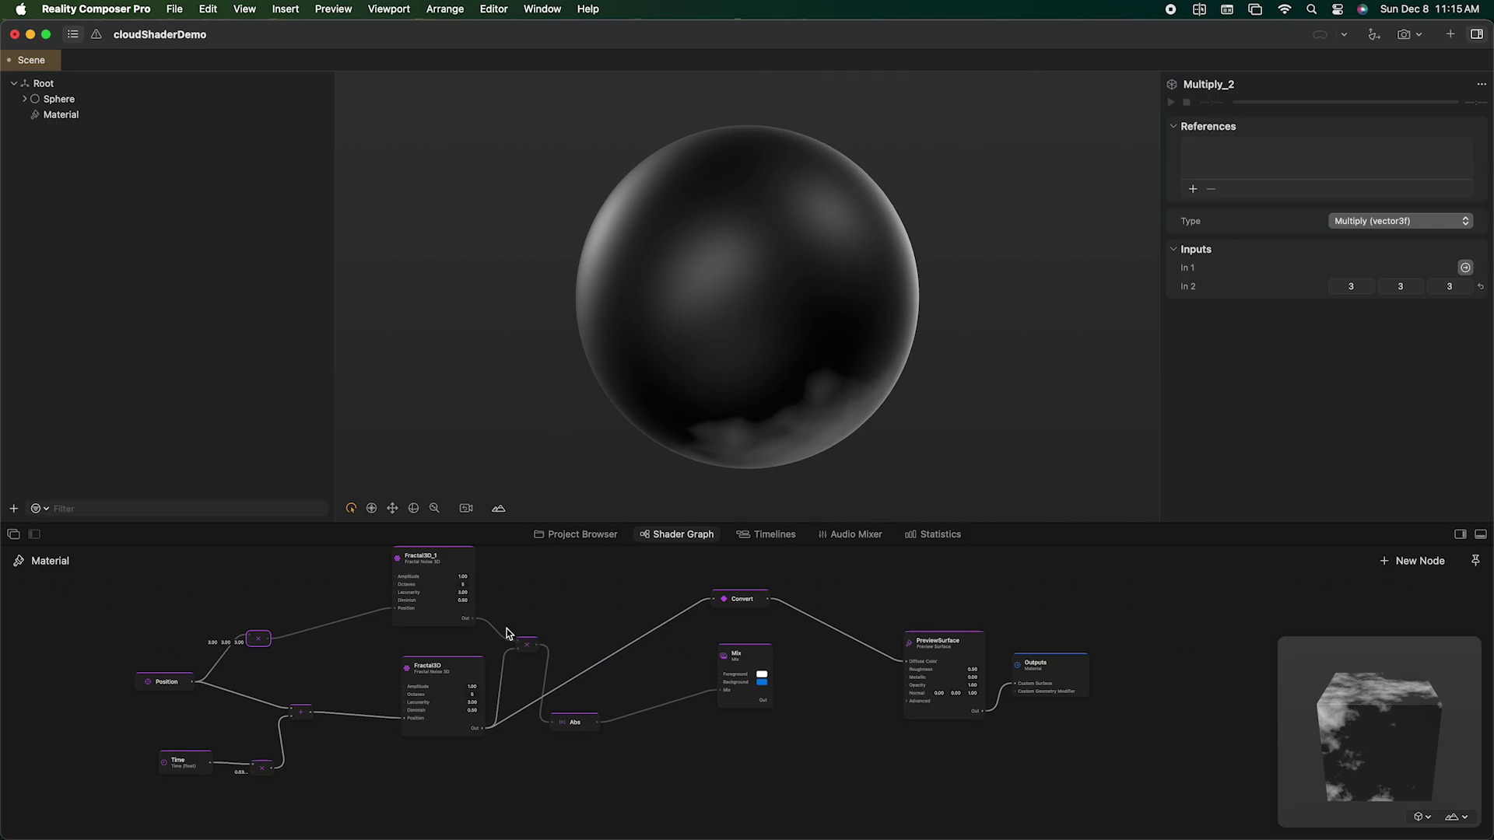
left_click_drag(476, 621, 720, 601)
type(".5")
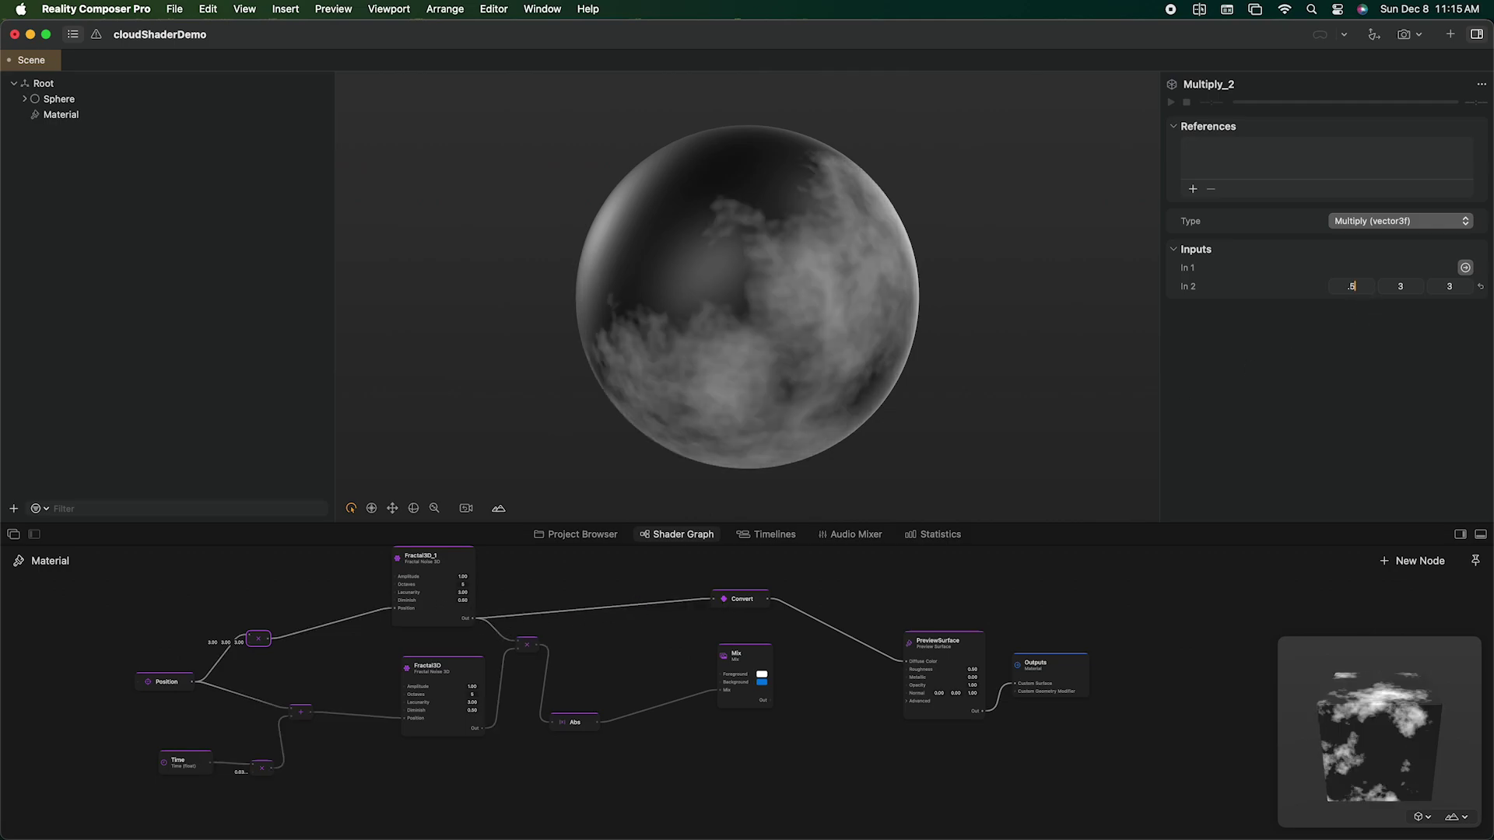
Step: Reset Multiply_2's In 2 to 0.5 on all three axes
key("Tab")
type(".5")
key("Tab")
type(".5")
key("Tab")
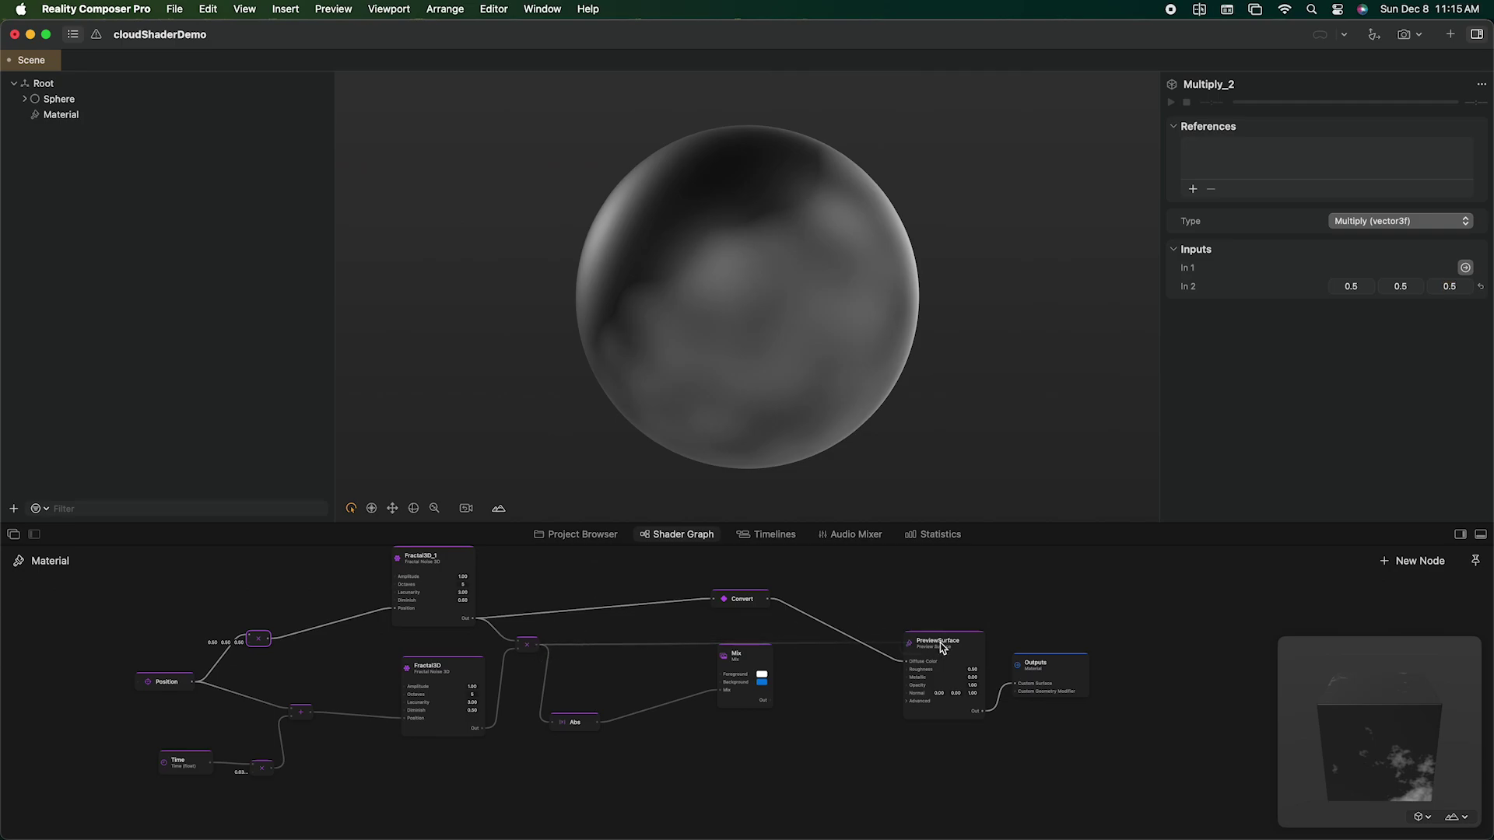
Step: Feed the Multiply node combining both fractal noises into Convert, darkening the sphere
left_click_drag(538, 650, 718, 603)
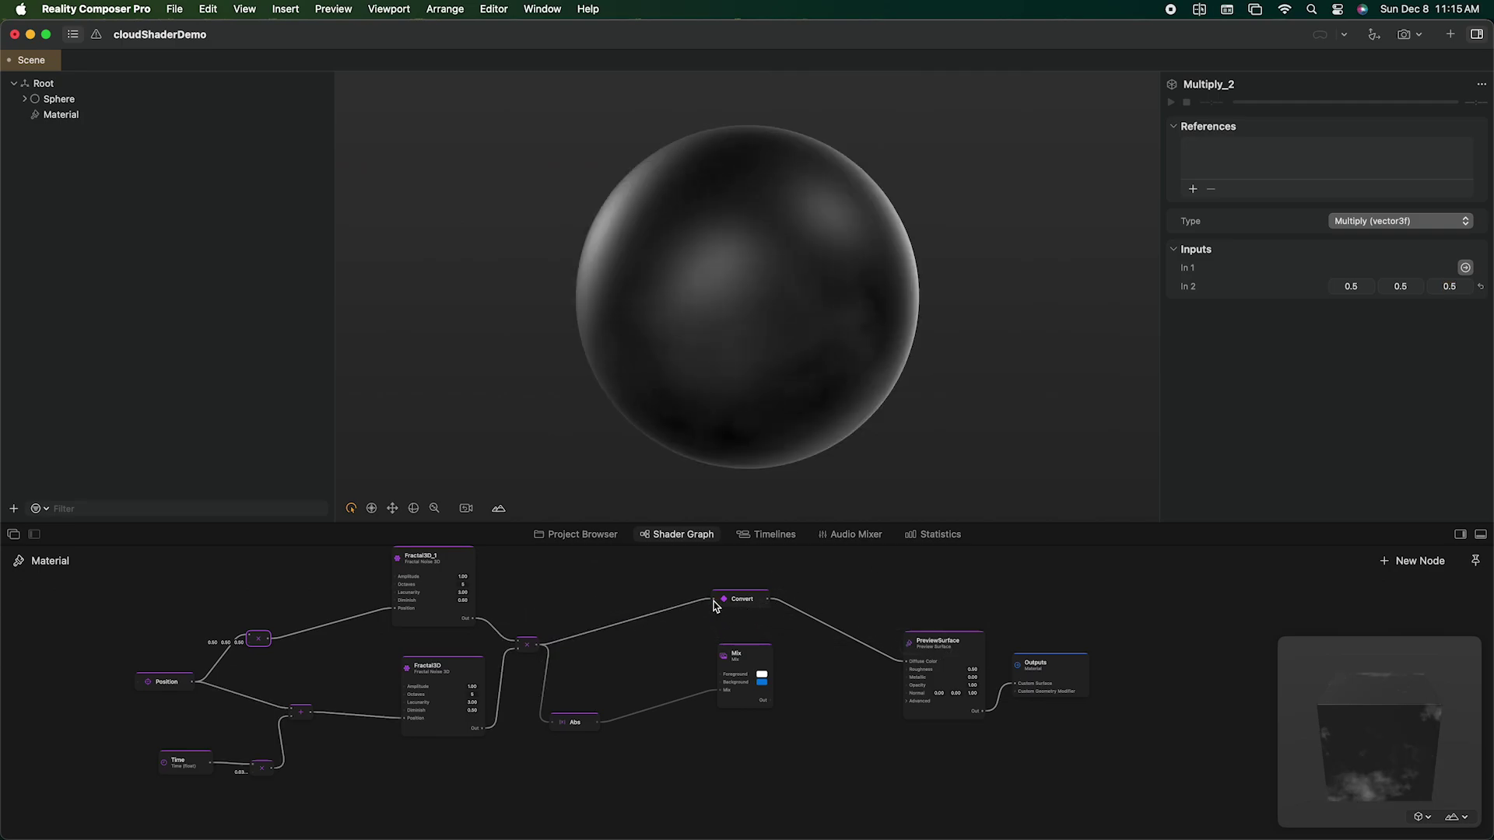
left_click_drag(868, 244, 930, 274)
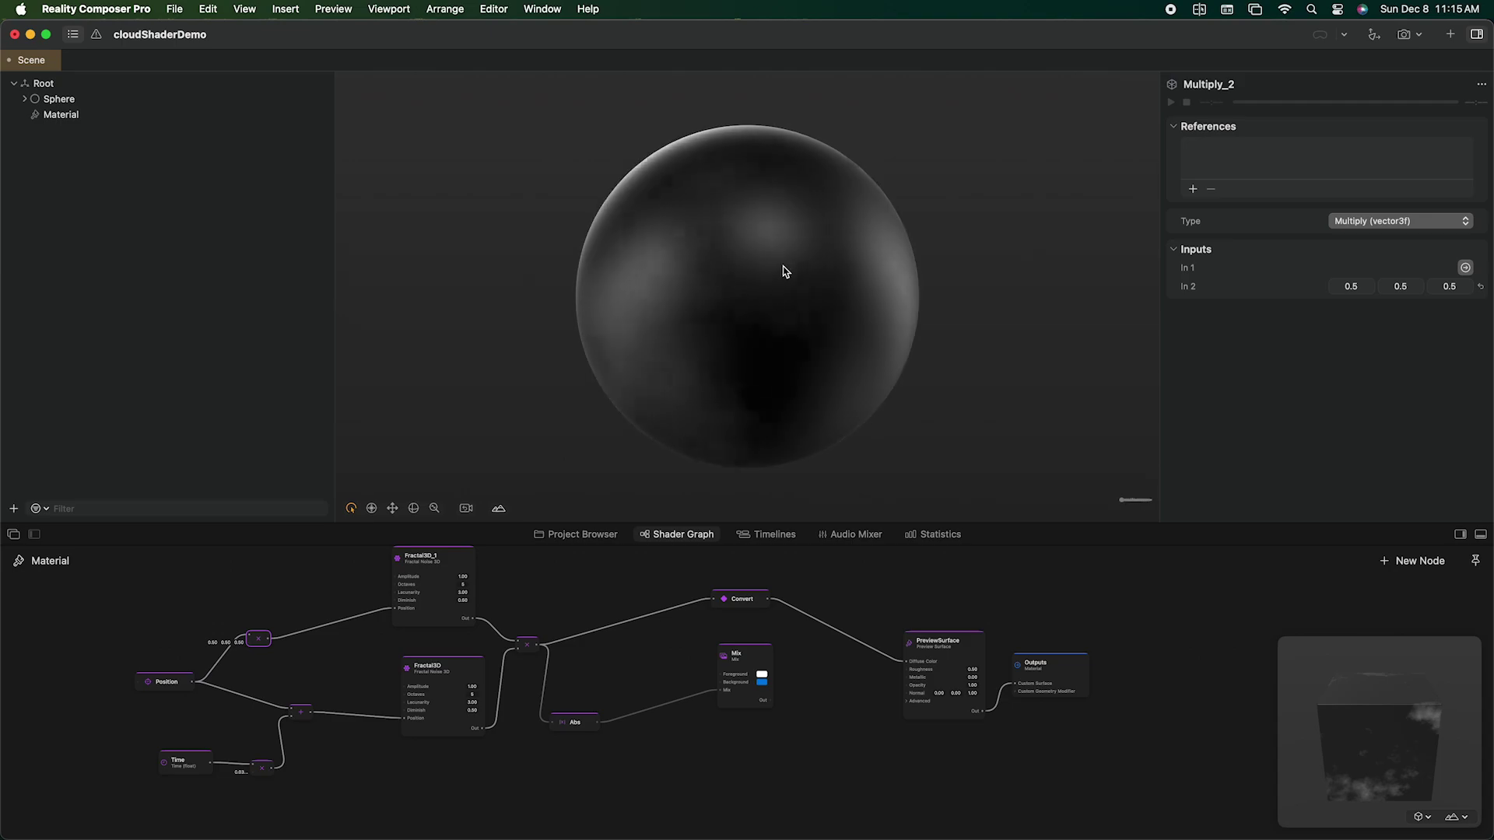
left_click_drag(920, 281, 807, 370)
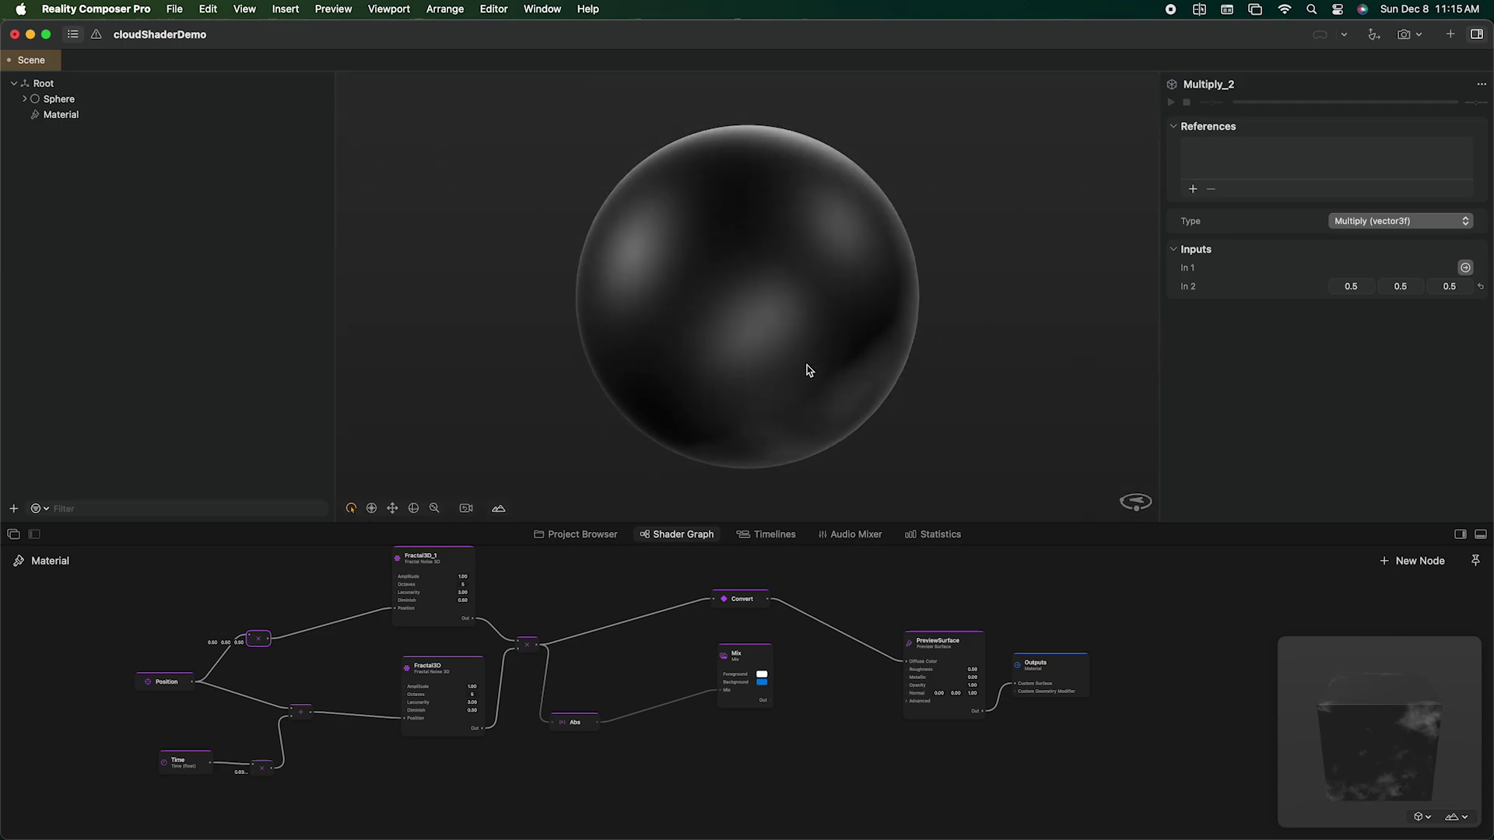
Step: Set Fractal3D_1's Amplitude to 3 and orbit to check the brighter clouds
left_click(428, 594)
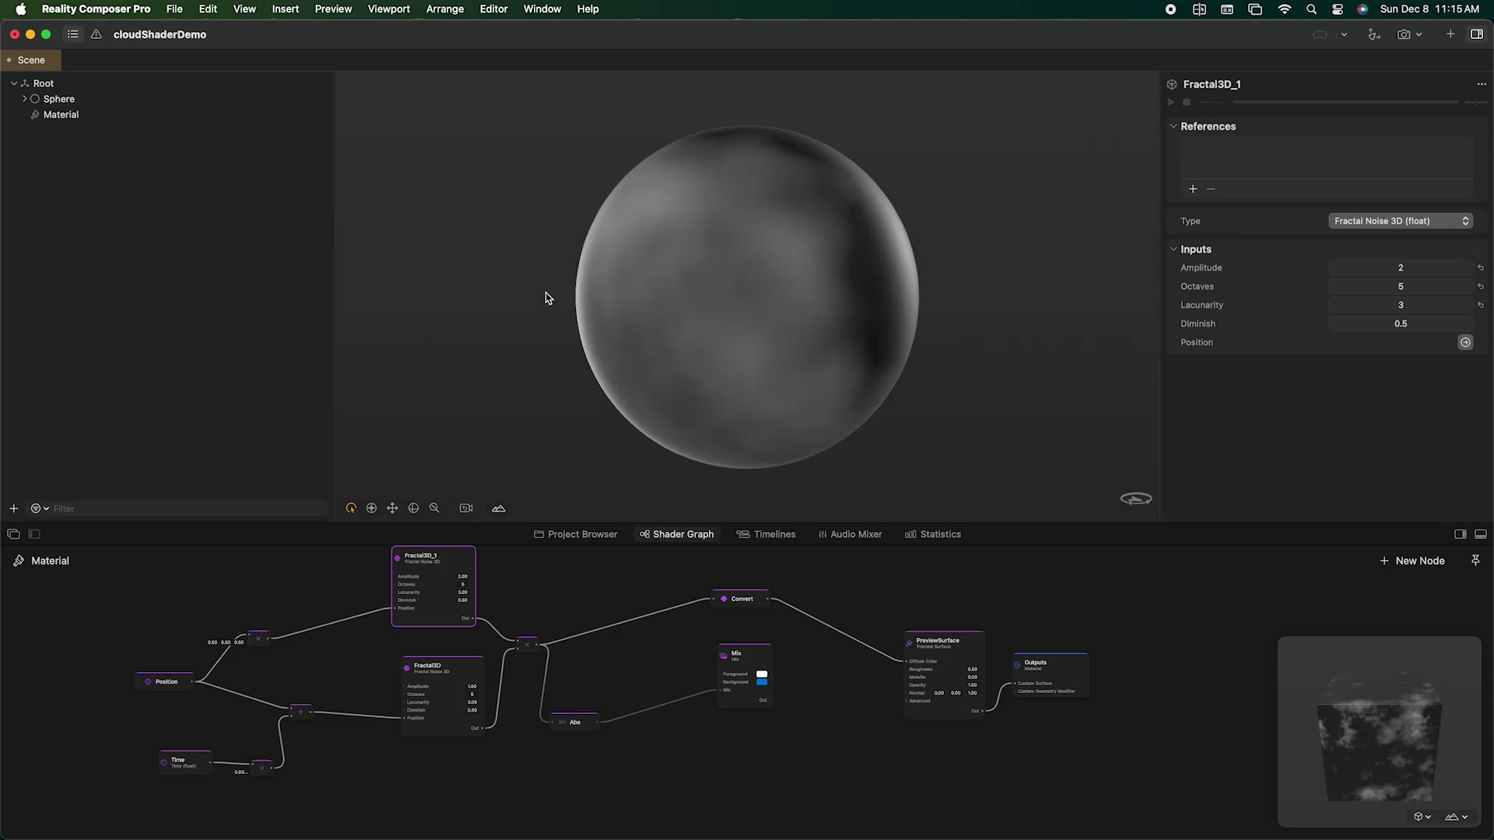
type("3")
key("Return")
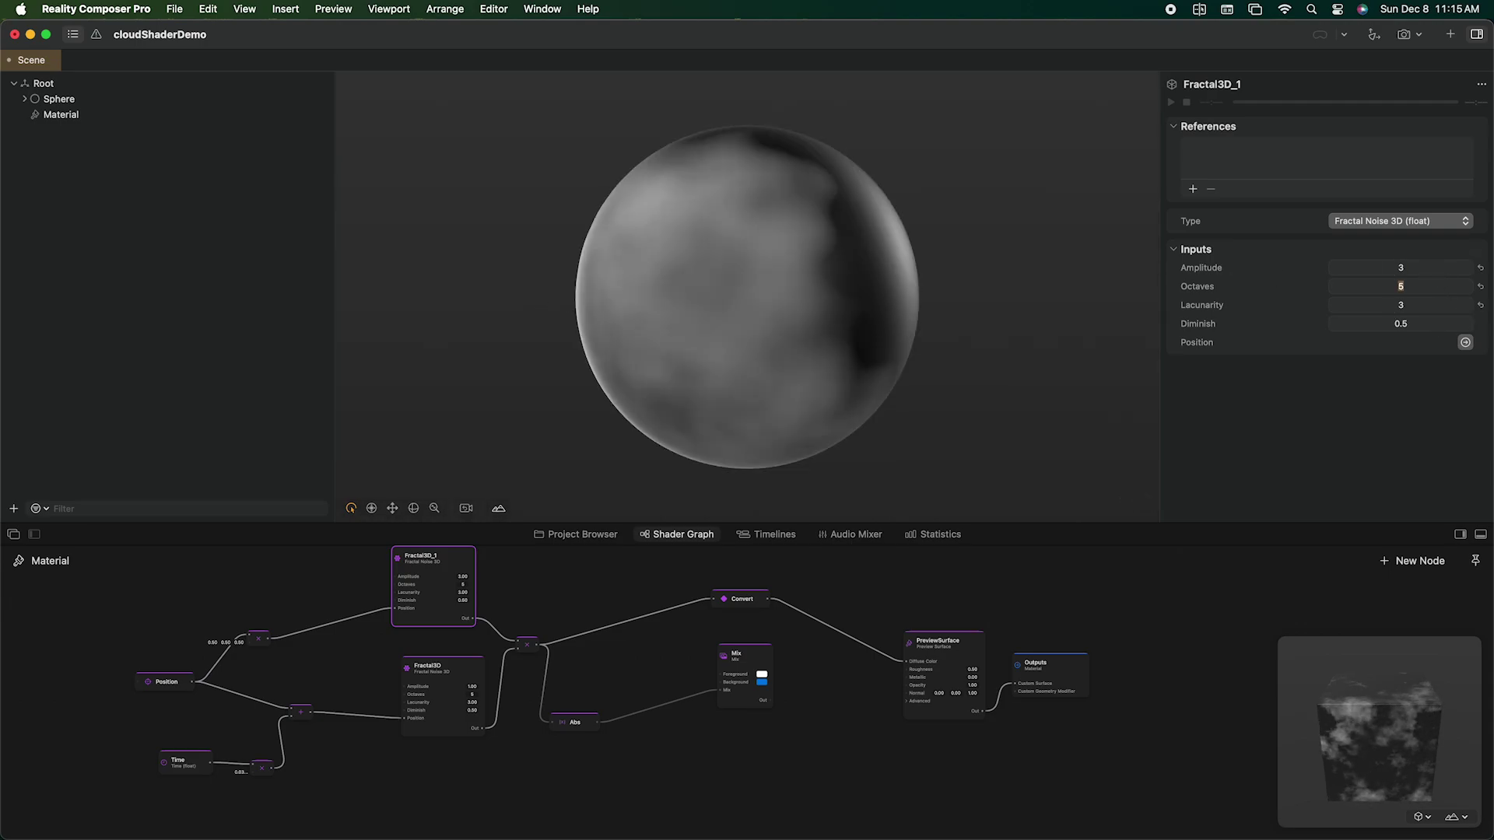
mouse_move(899, 356)
left_mouse_down()
mouse_move(740, 320)
mouse_move(836, 403)
left_mouse_up()
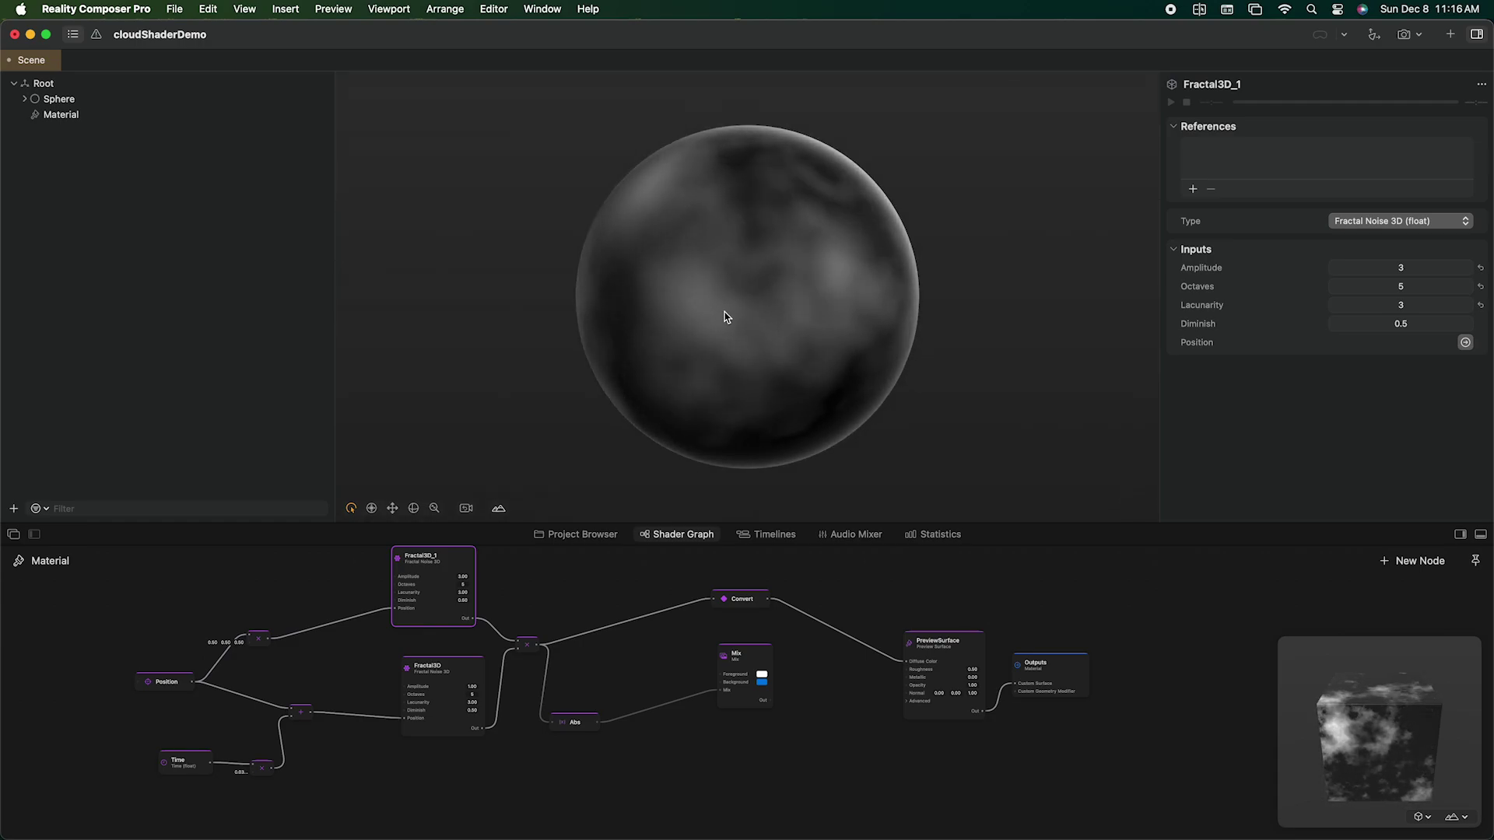
mouse_move(837, 403)
left_mouse_down()
mouse_move(755, 321)
mouse_move(873, 336)
left_mouse_up()
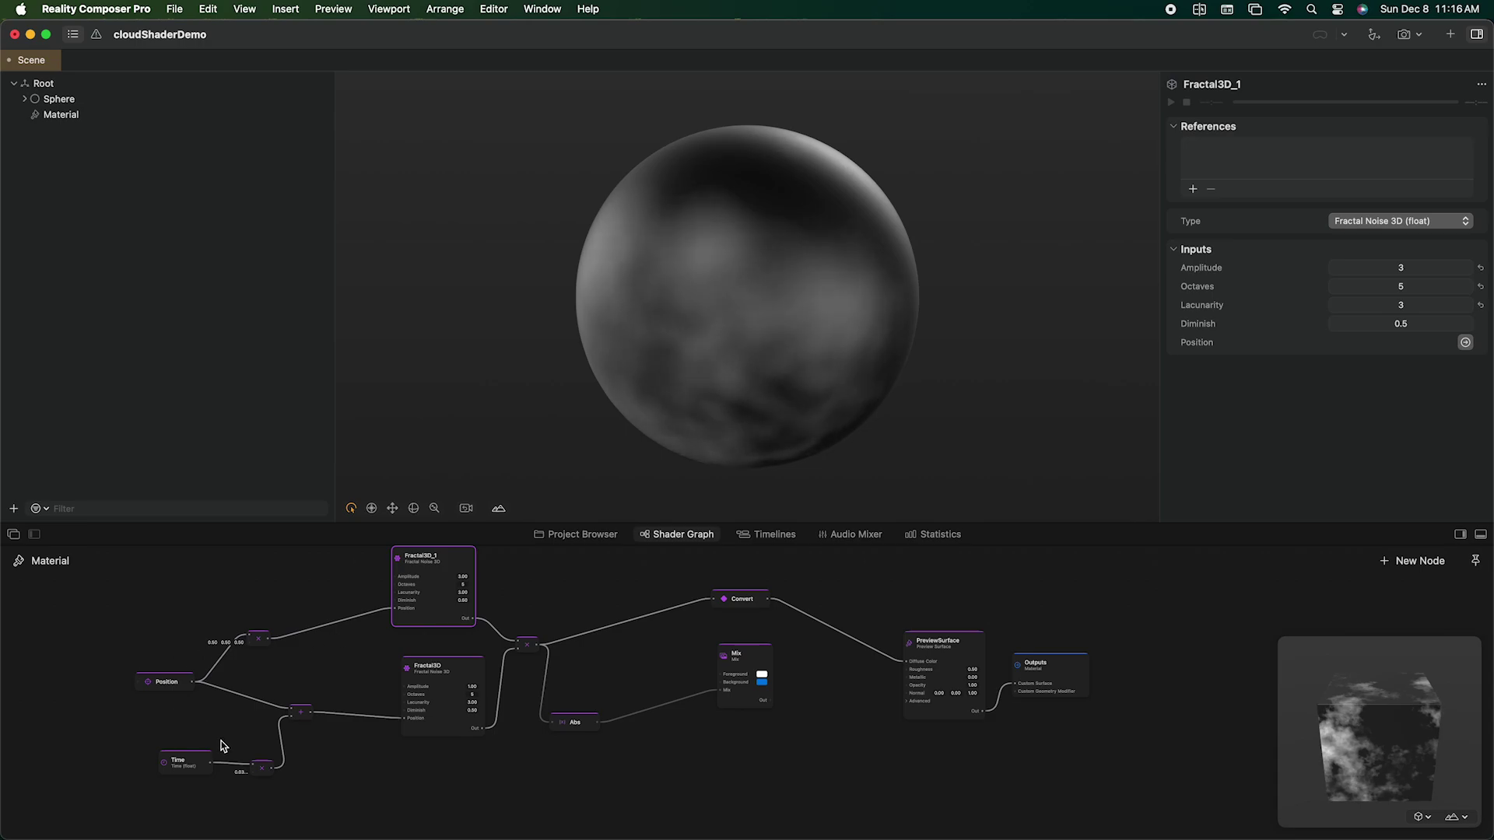
left_click(457, 702)
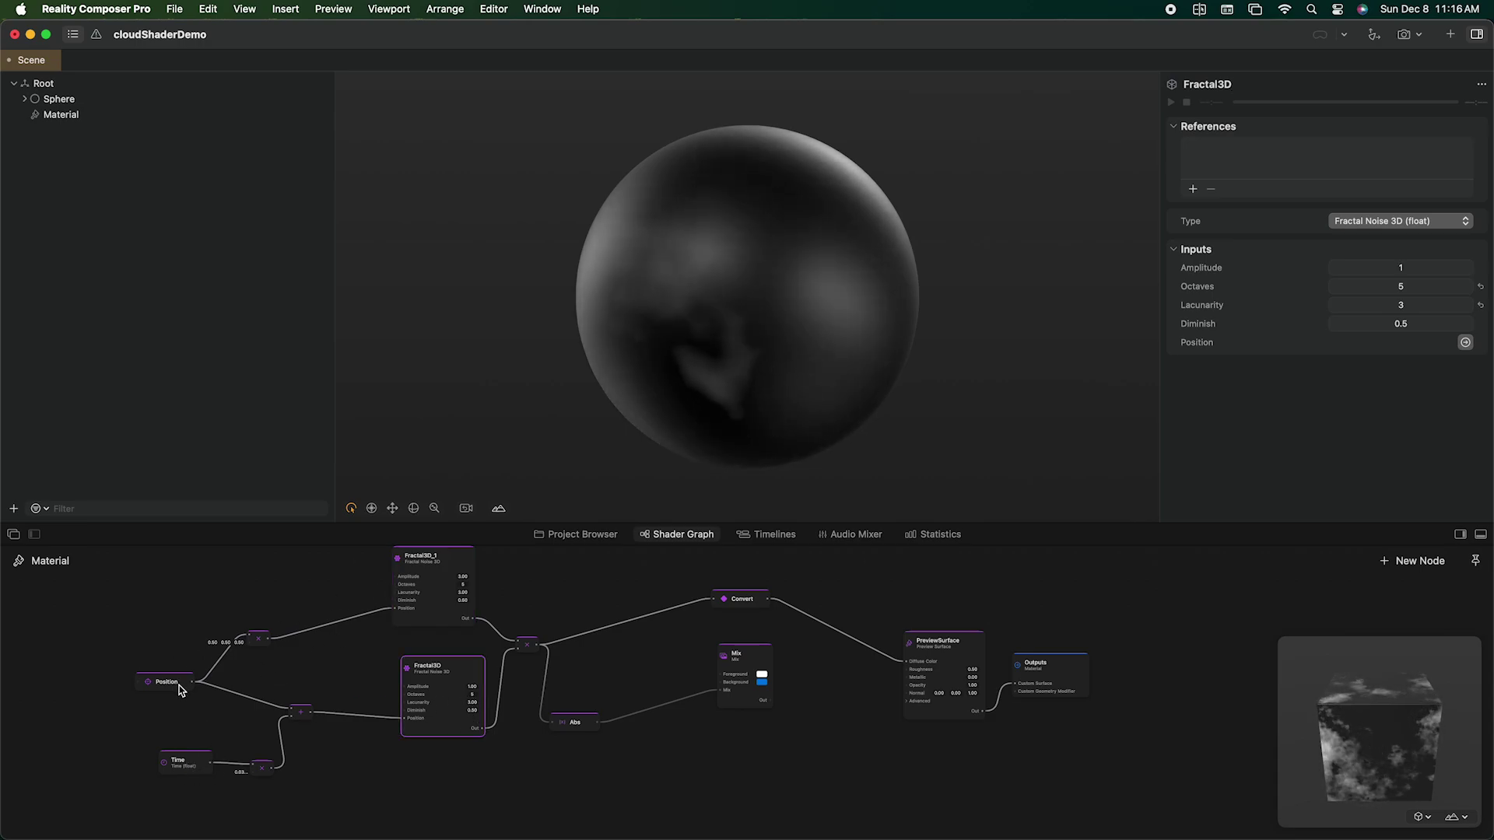
Step: Insert an Add node beside Multiply_2 in the graph
left_click_drag(179, 687, 131, 672)
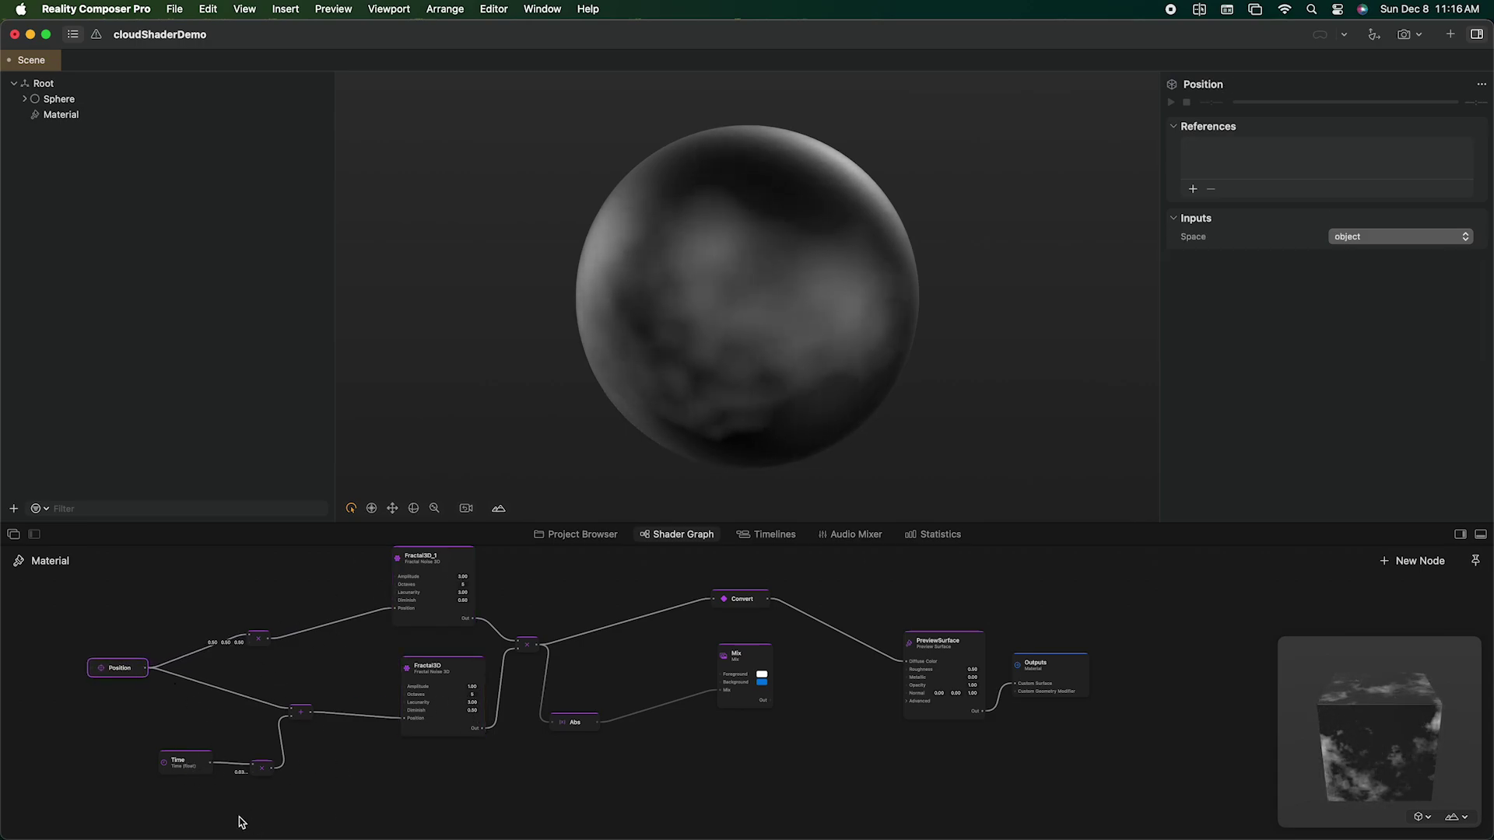
scroll(184, 777, "down", 3)
left_click(204, 632)
double_click(271, 657)
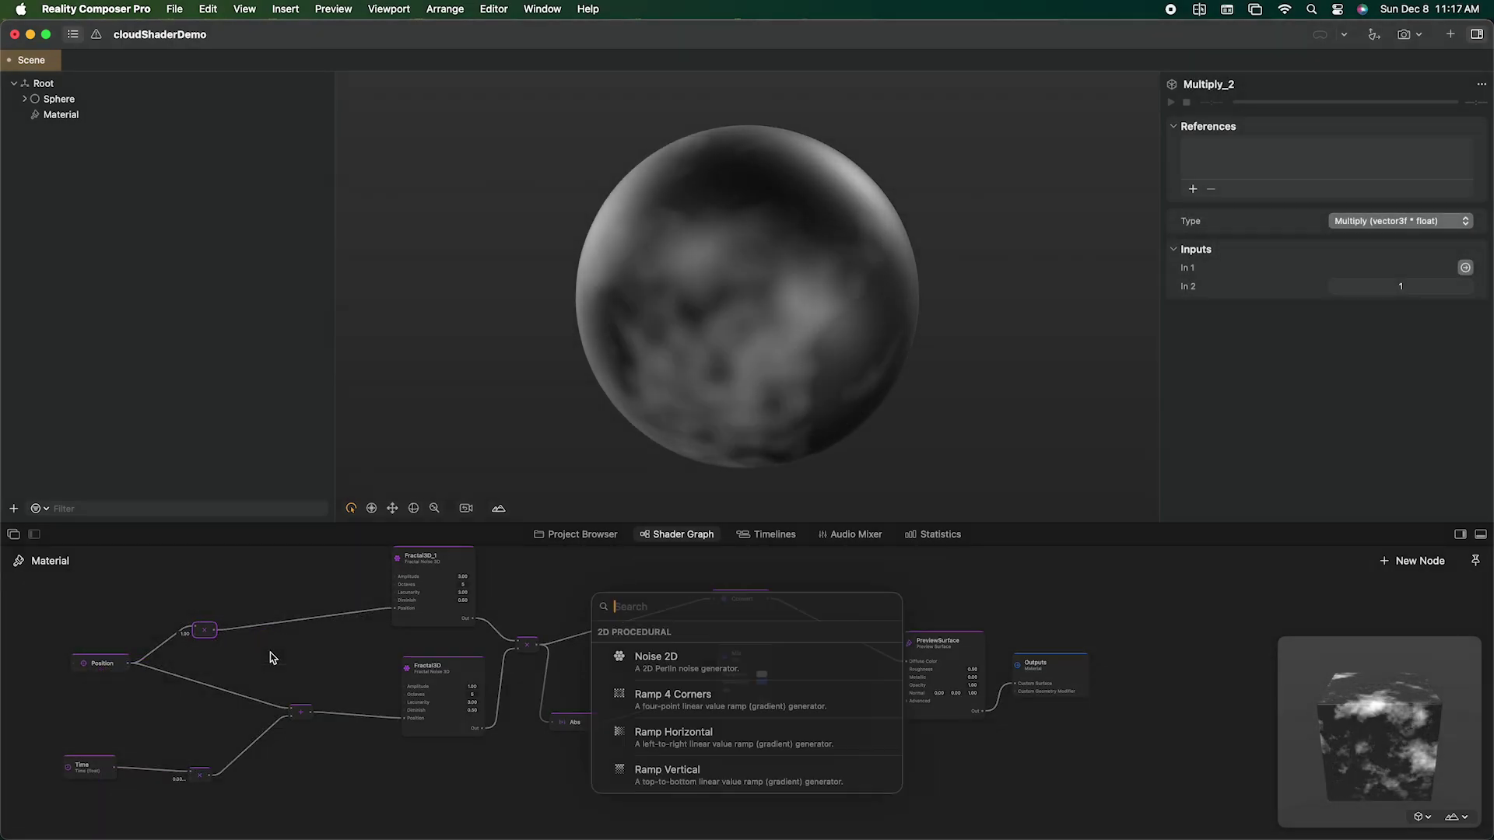
type("add")
key("Down")
key("Return")
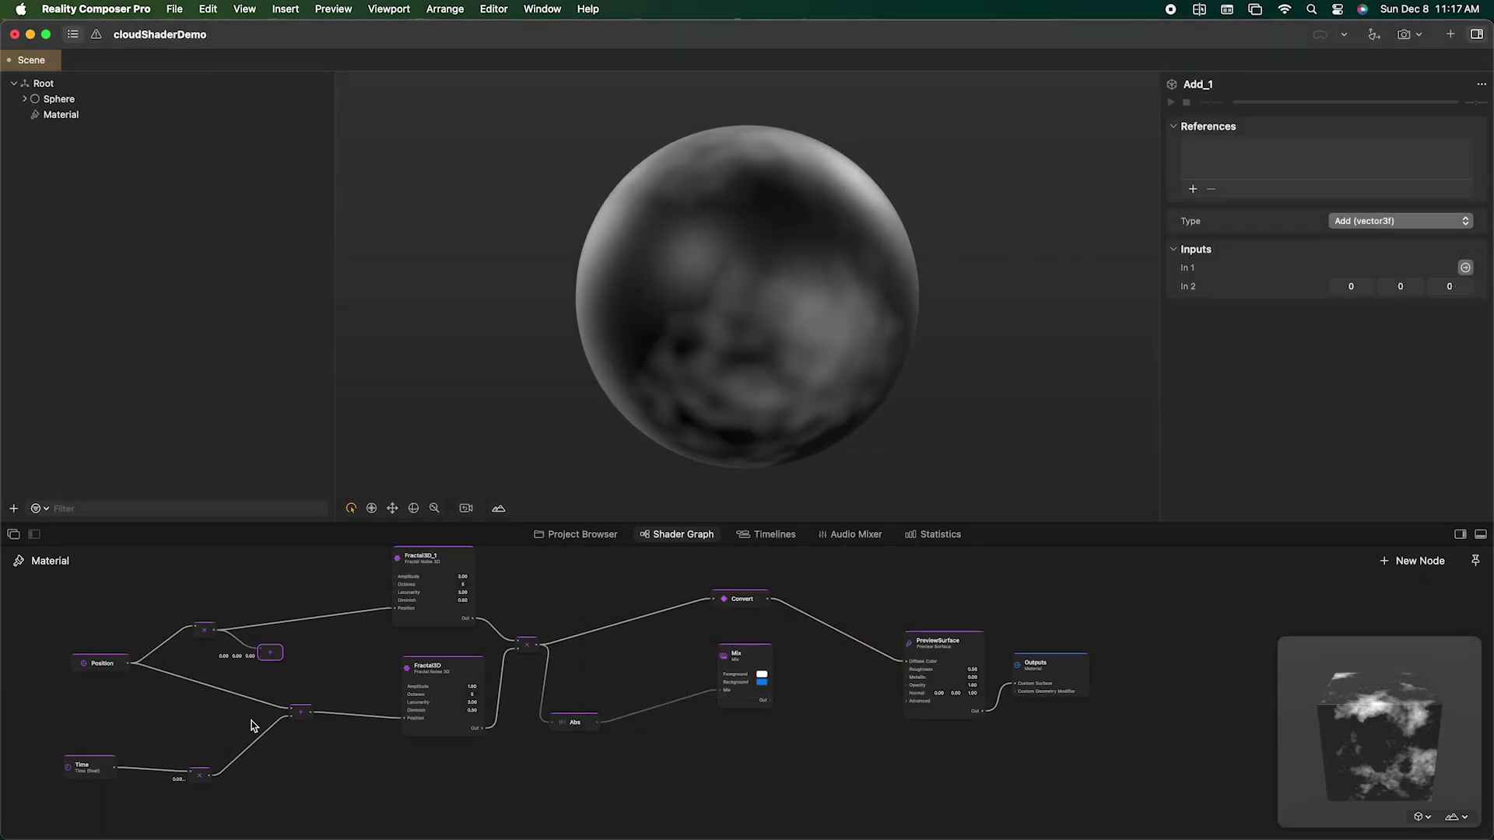
Step: Wire the time Multiply into Add_1 and Add_1's output into Fractal3D_1's Position
left_click_drag(212, 780, 264, 655)
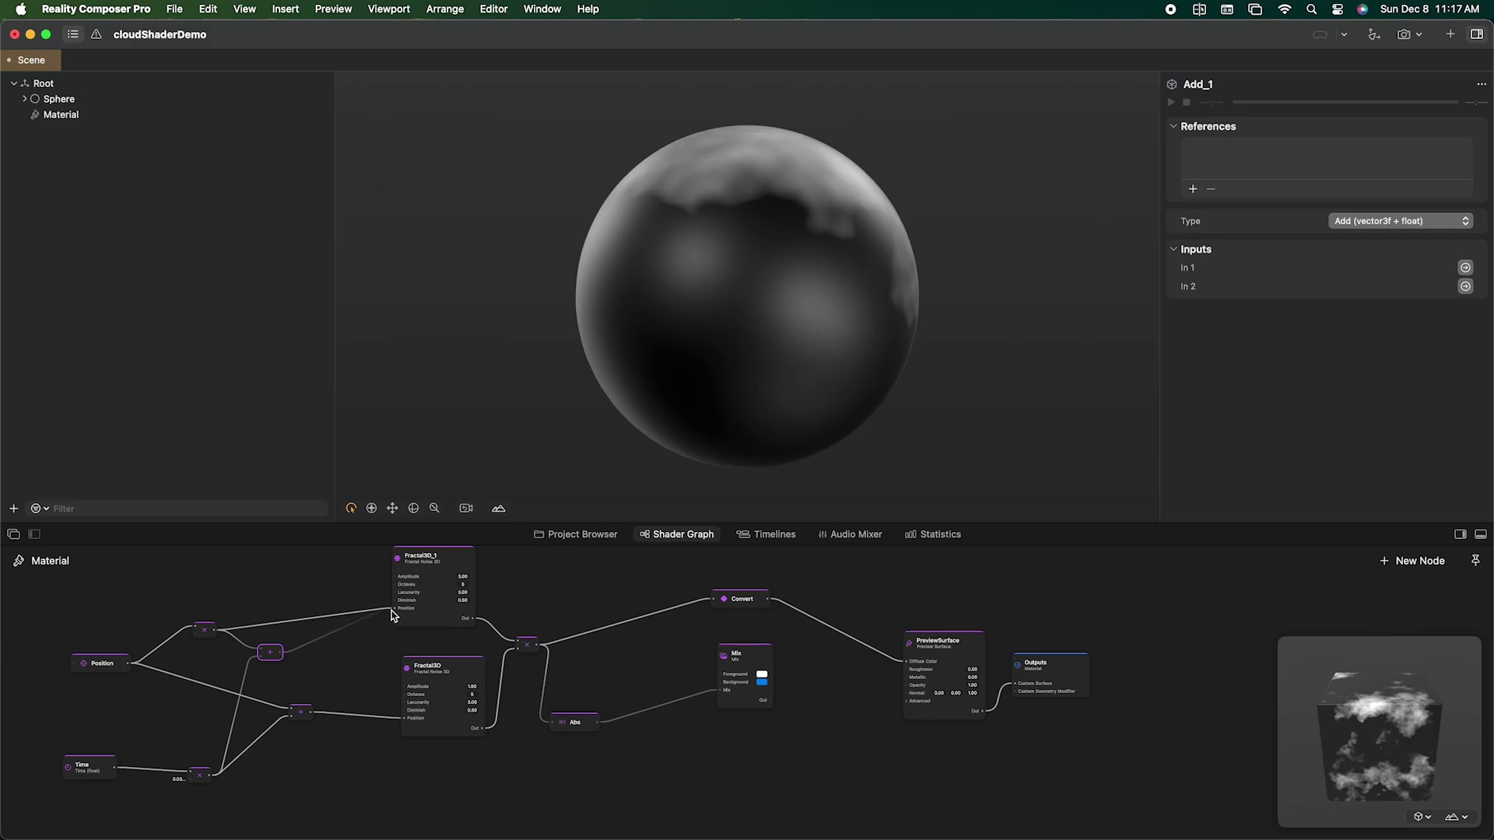
left_click_drag(391, 616, 399, 608)
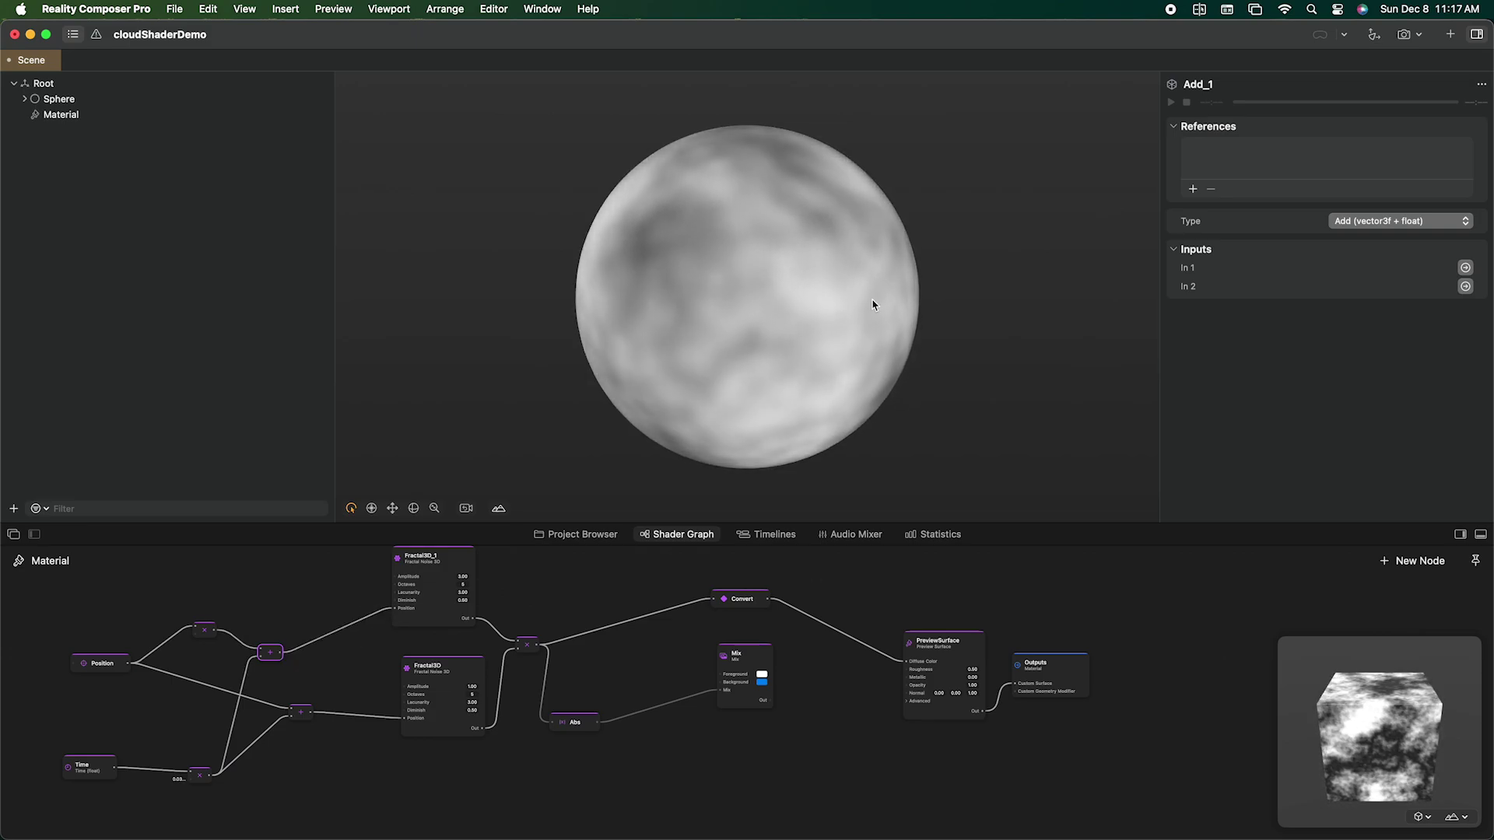
left_click_drag(889, 301, 695, 284)
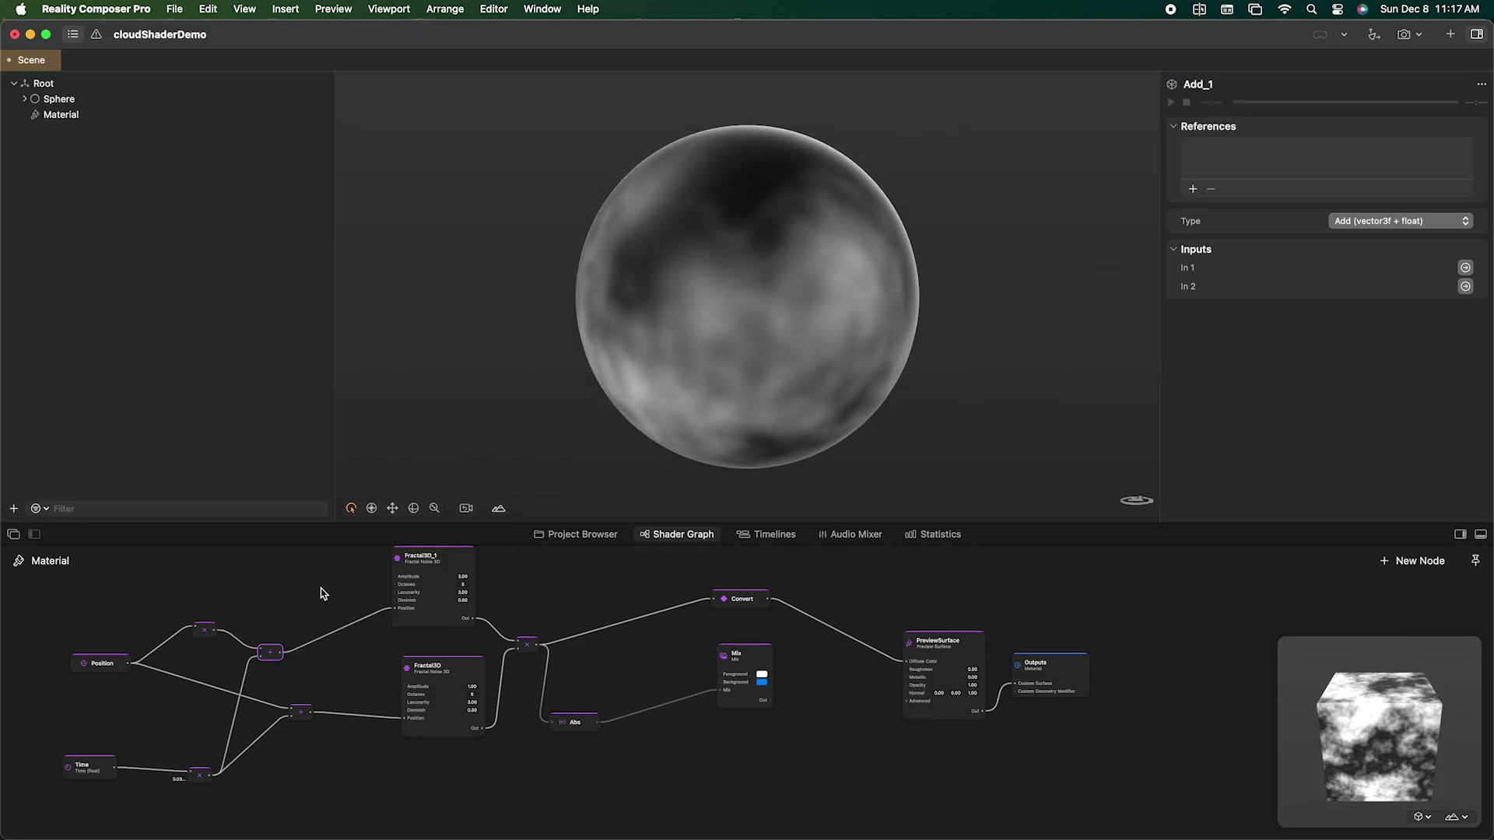
left_click_drag(270, 652, 295, 623)
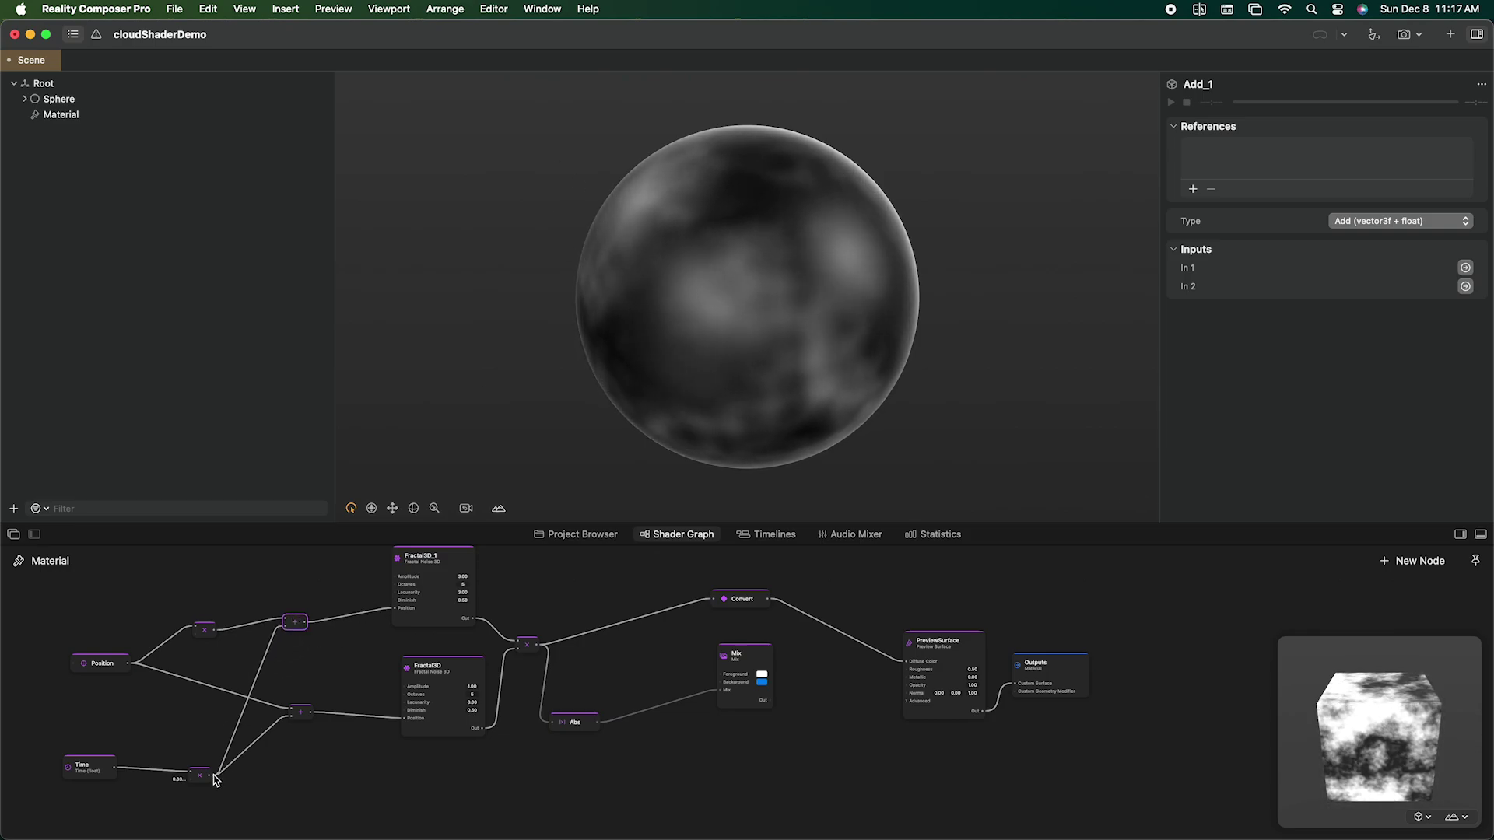
double_click(267, 686)
type("mult")
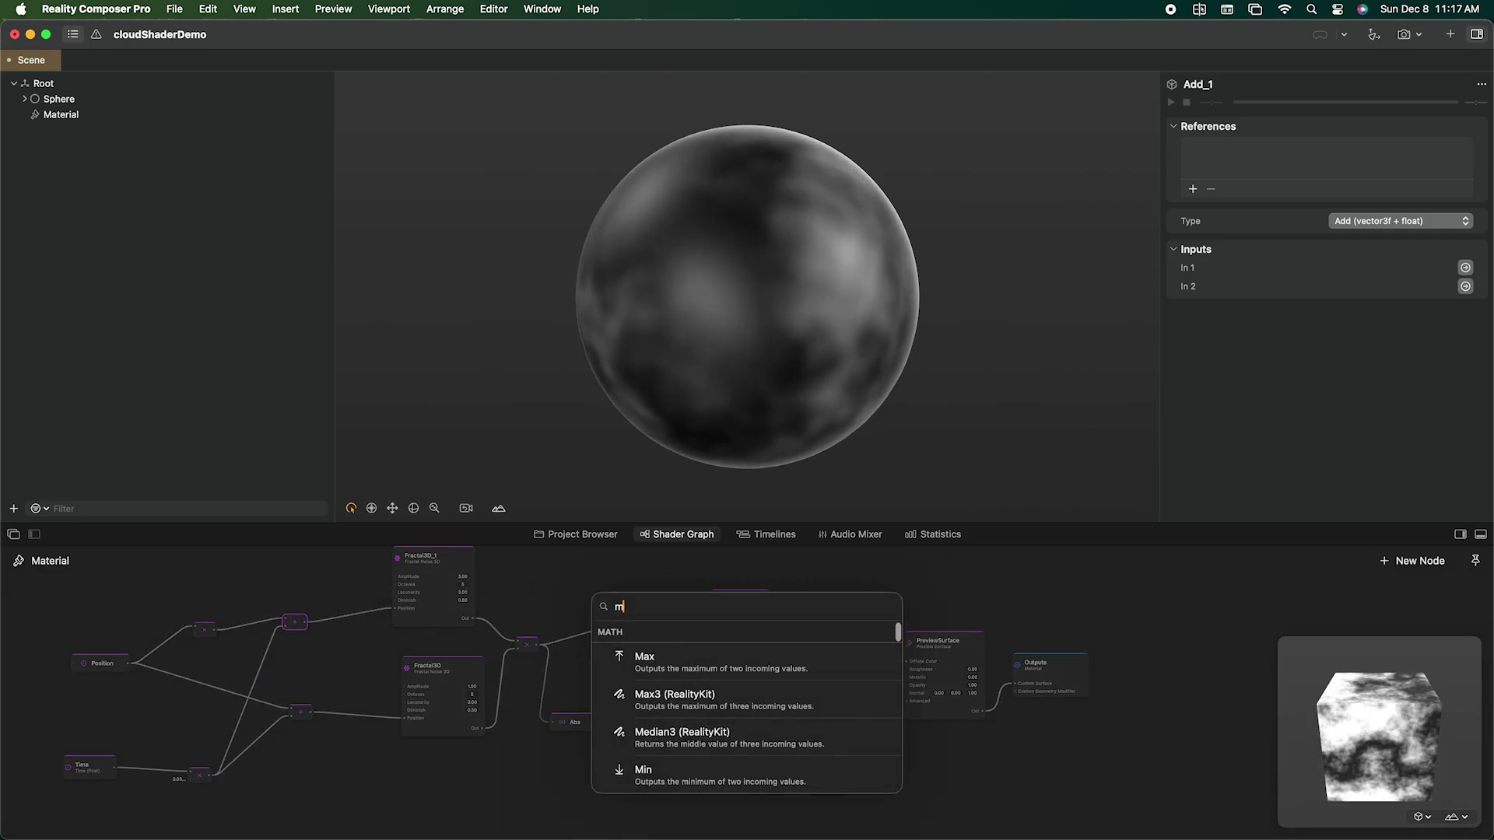
key("Return")
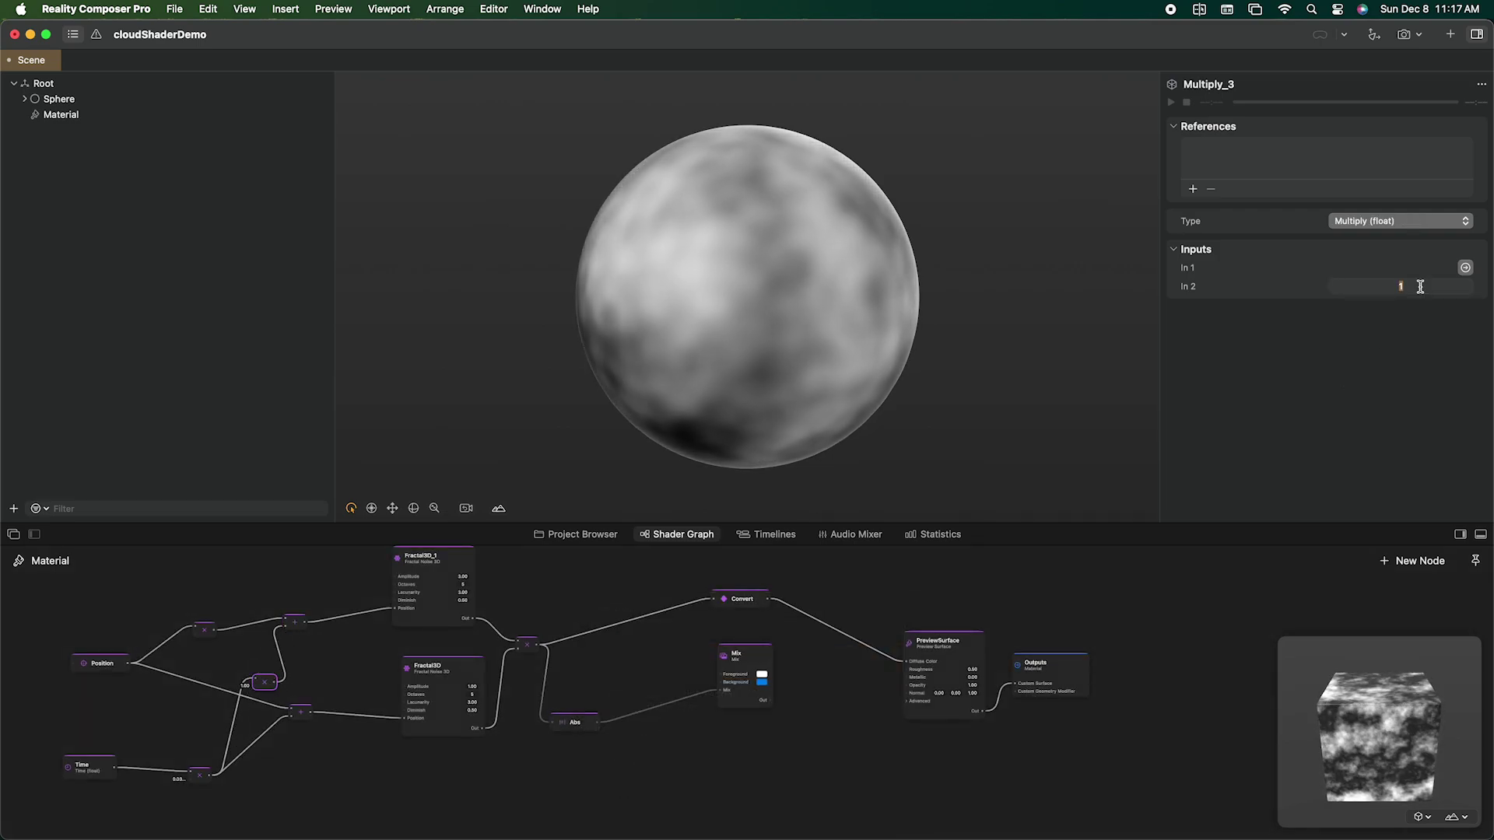
type("0.5")
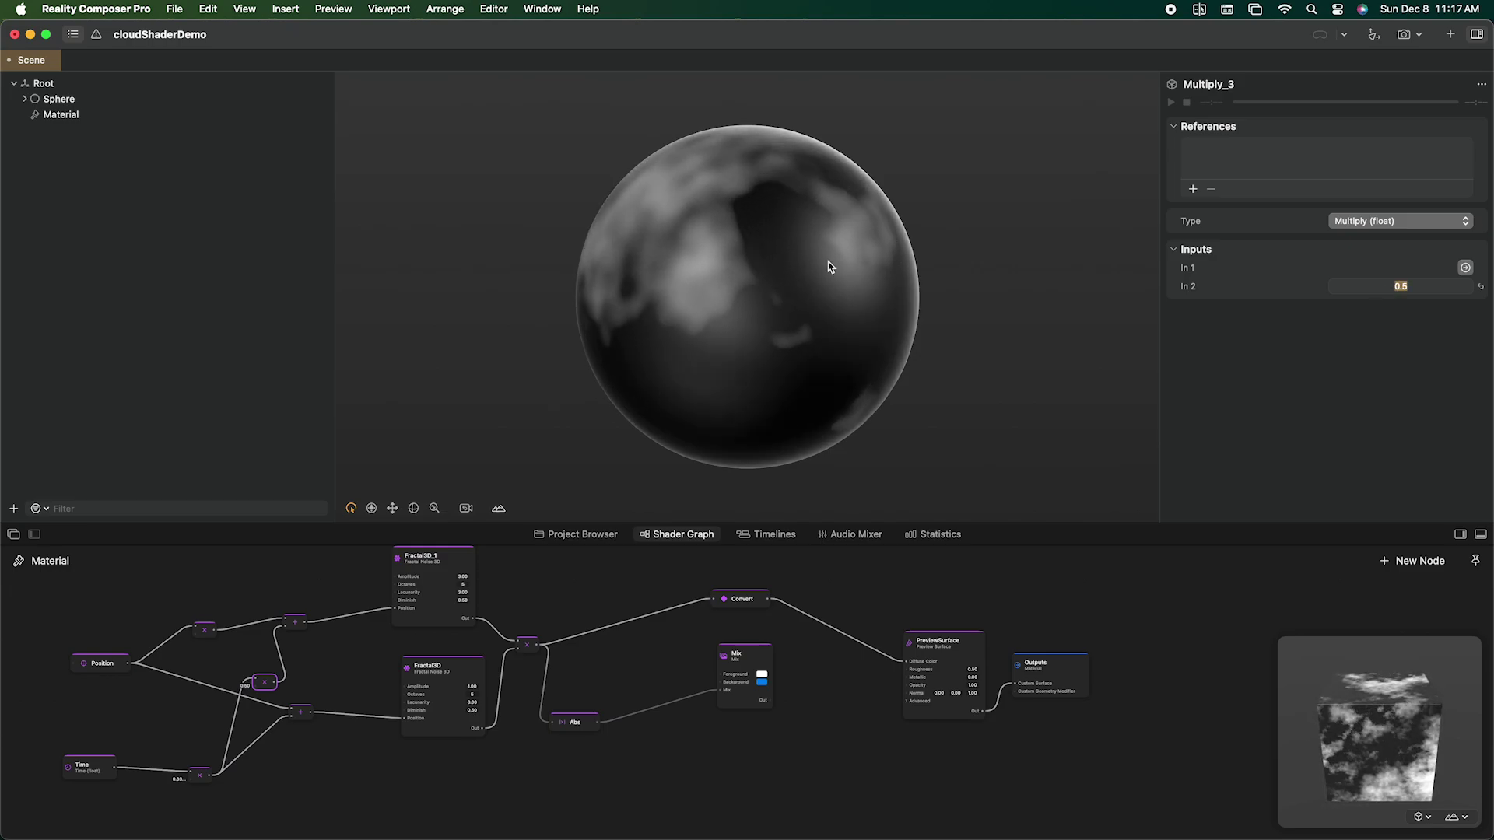
left_click_drag(827, 266, 783, 277)
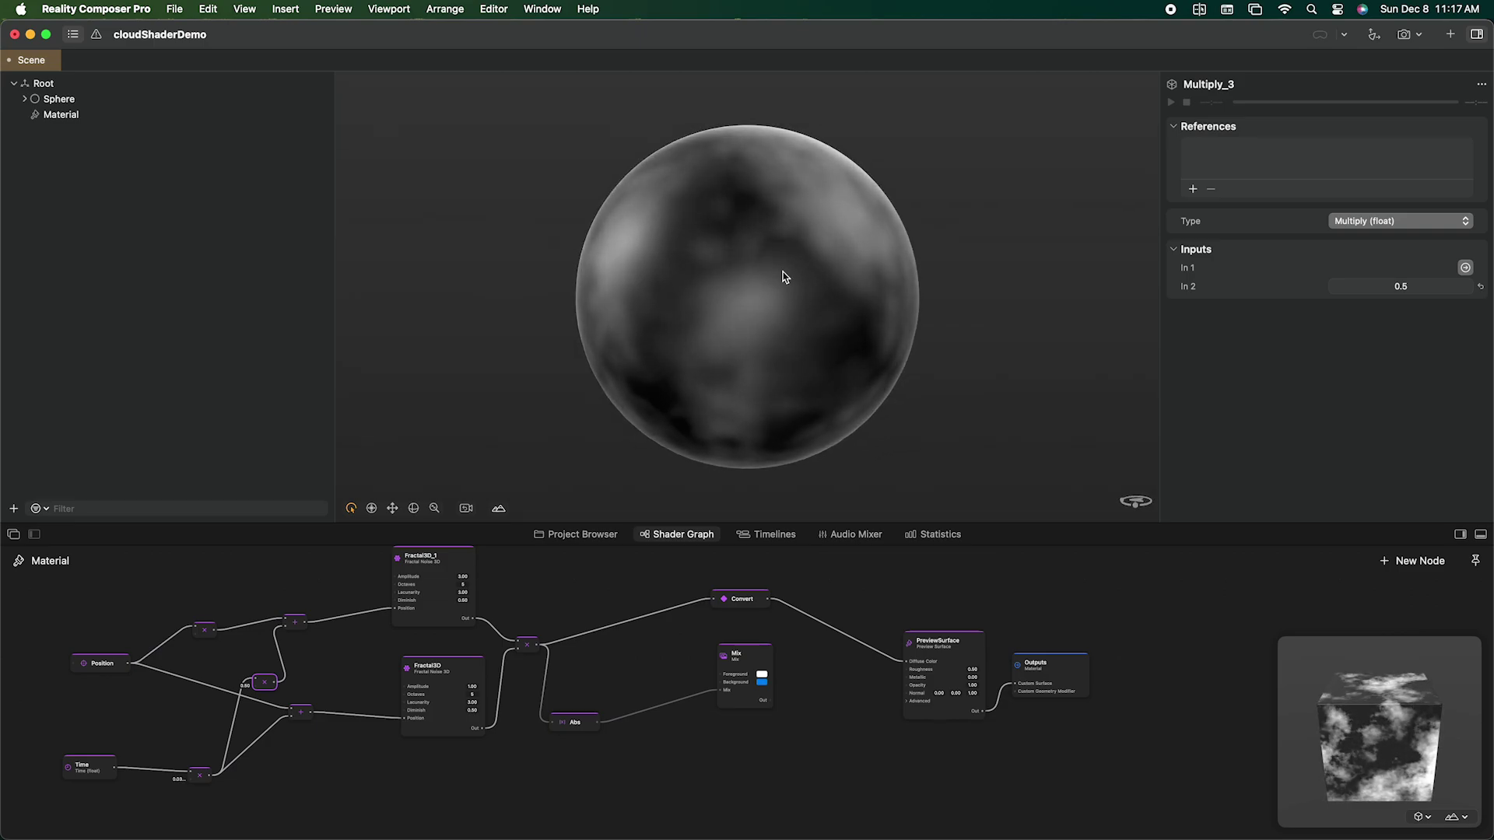
mouse_move(784, 276)
left_mouse_down()
mouse_move(932, 296)
mouse_move(711, 354)
mouse_move(825, 338)
mouse_move(721, 199)
mouse_move(824, 296)
left_mouse_up()
Step: Connect the Mix output to PreviewSurface Diffuse Color, replacing Convert, for white clouds on blue
left_click(440, 694)
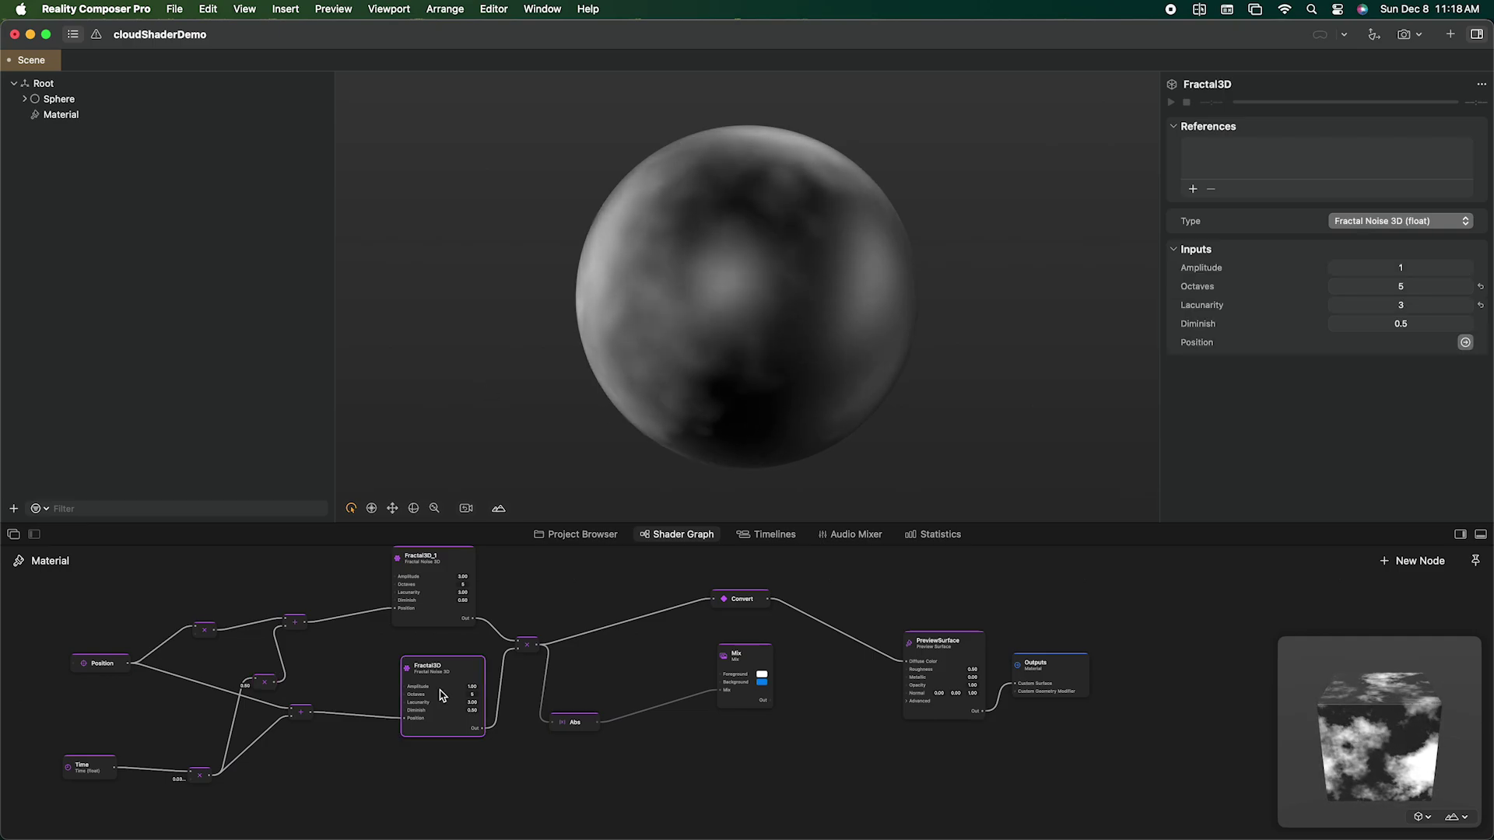
left_click(434, 584)
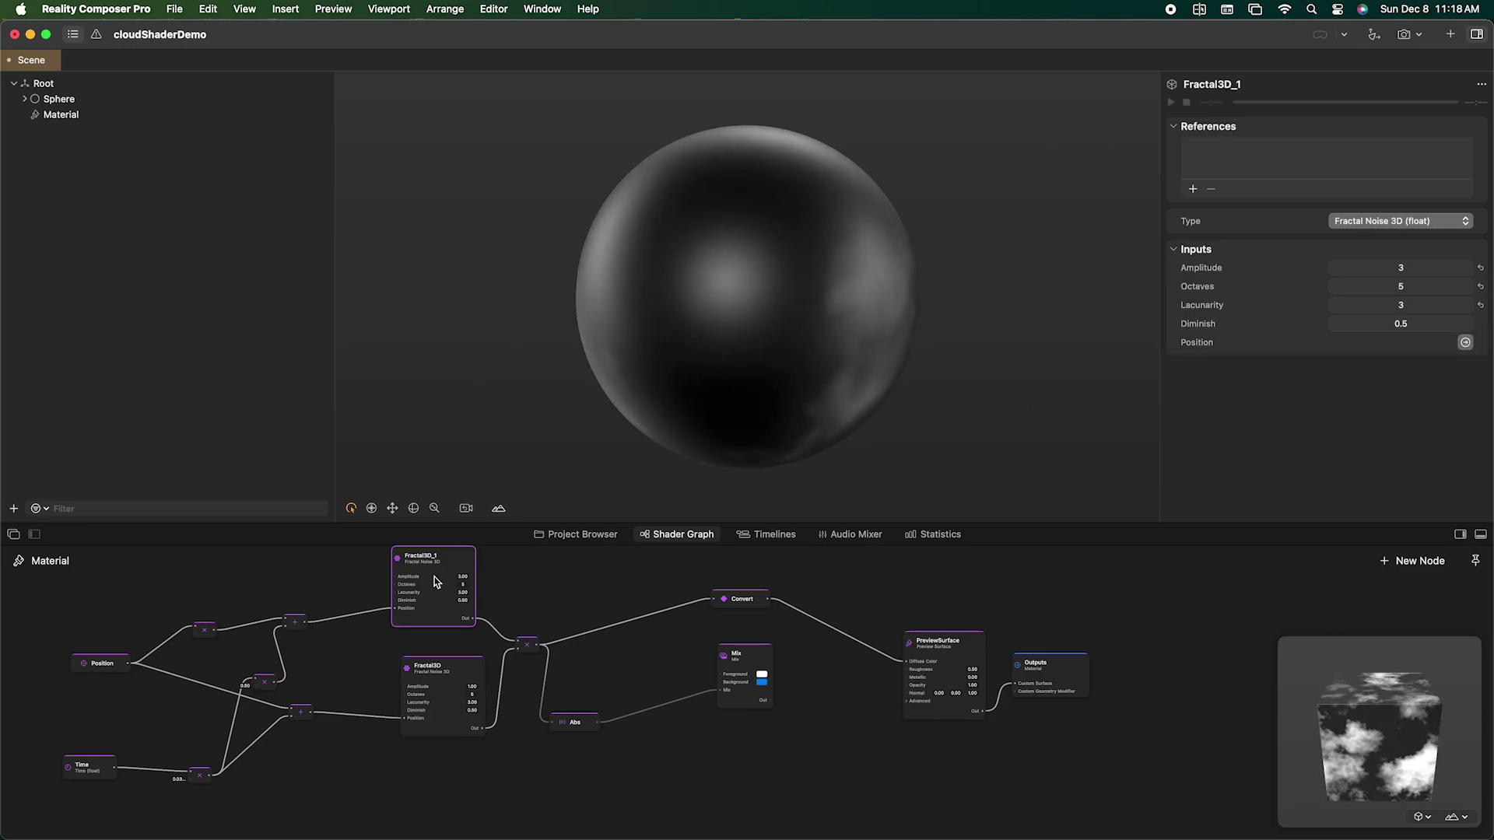
left_click_drag(433, 583, 400, 590)
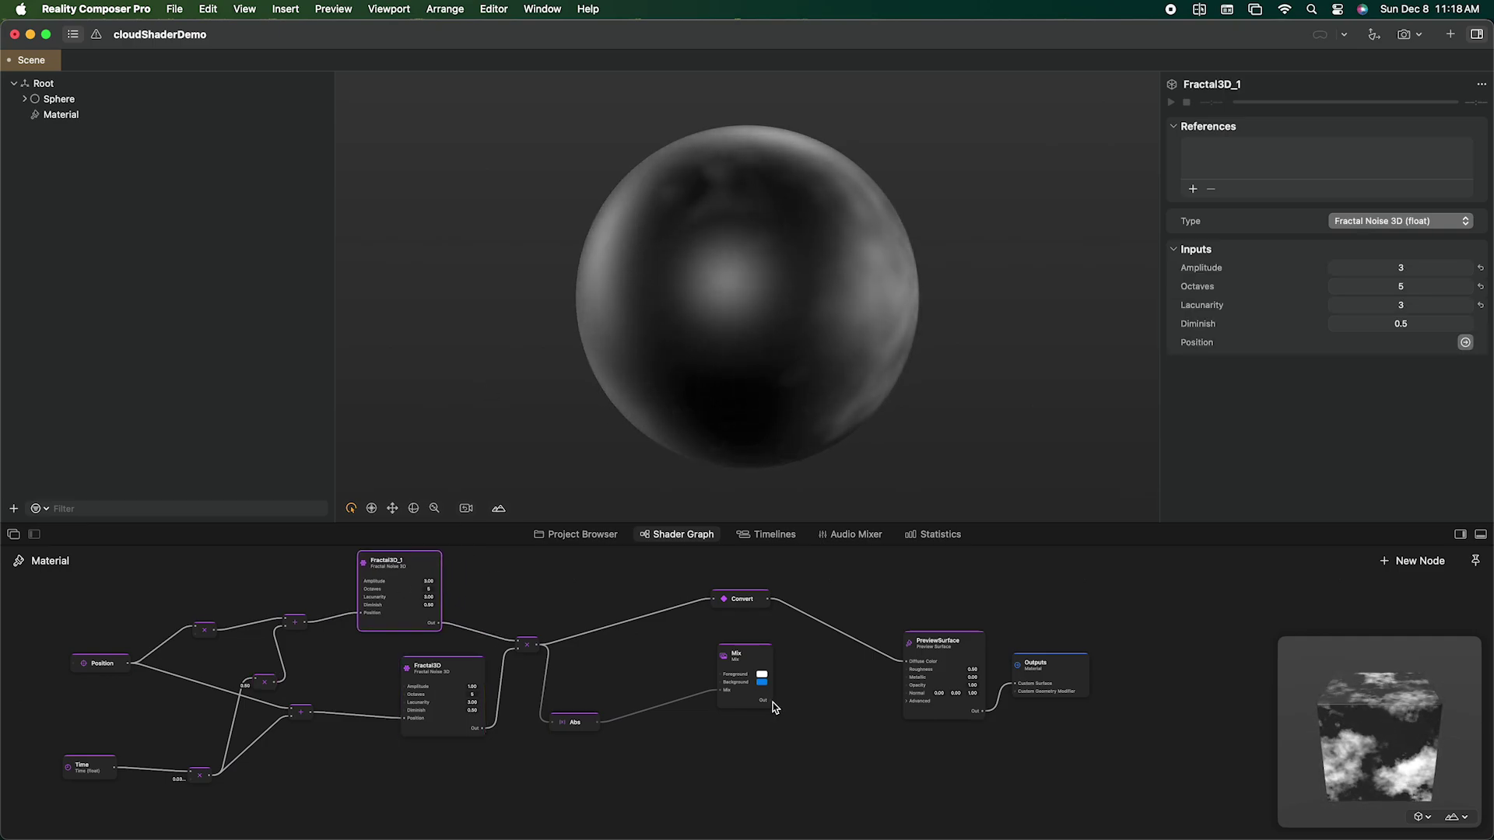
left_click_drag(763, 698, 909, 660)
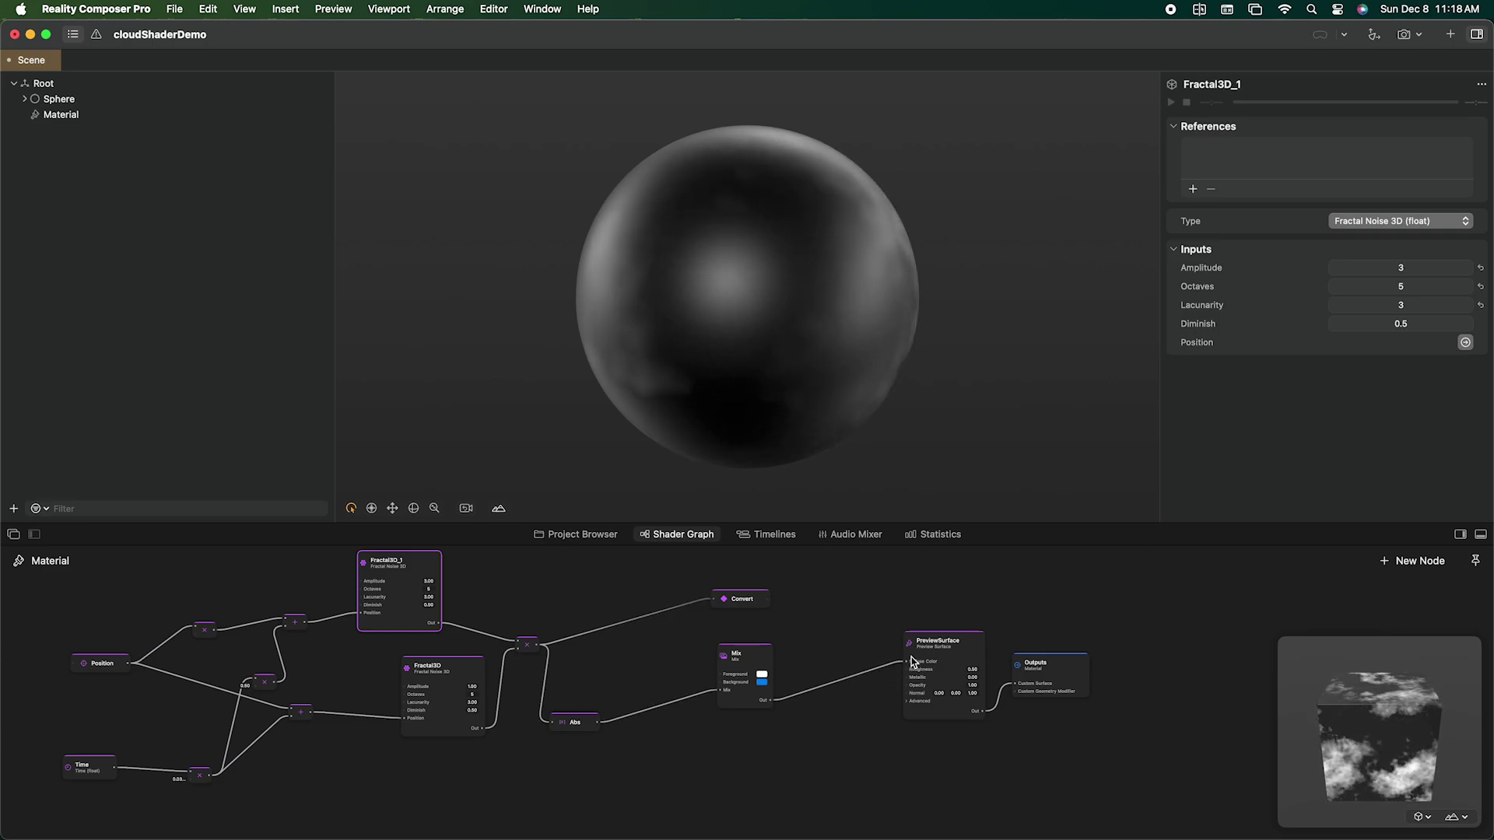
left_click_drag(631, 298, 800, 299)
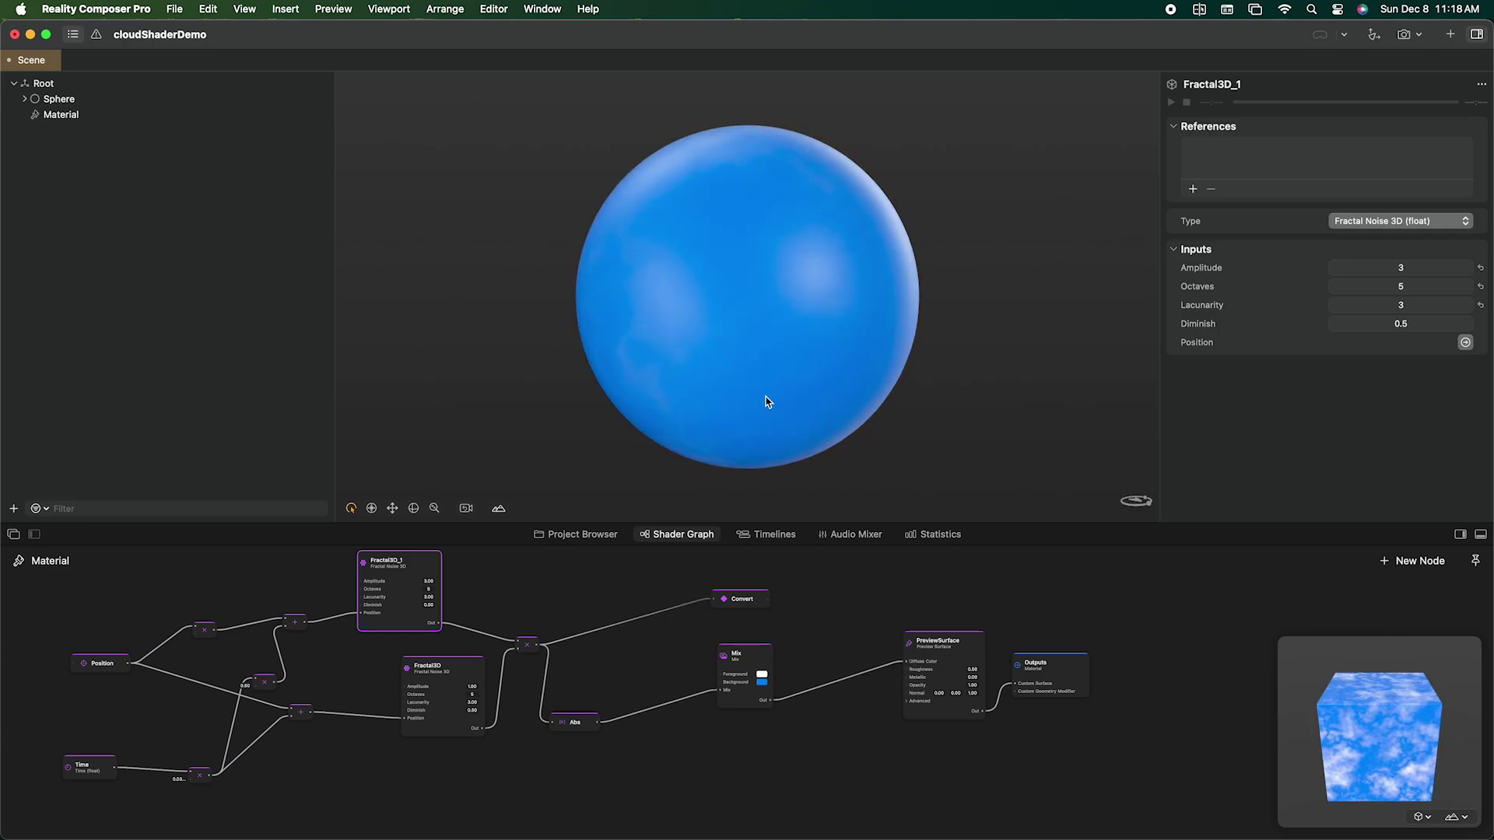
left_click_drag(761, 367, 918, 364)
left_click_drag(690, 349, 689, 382)
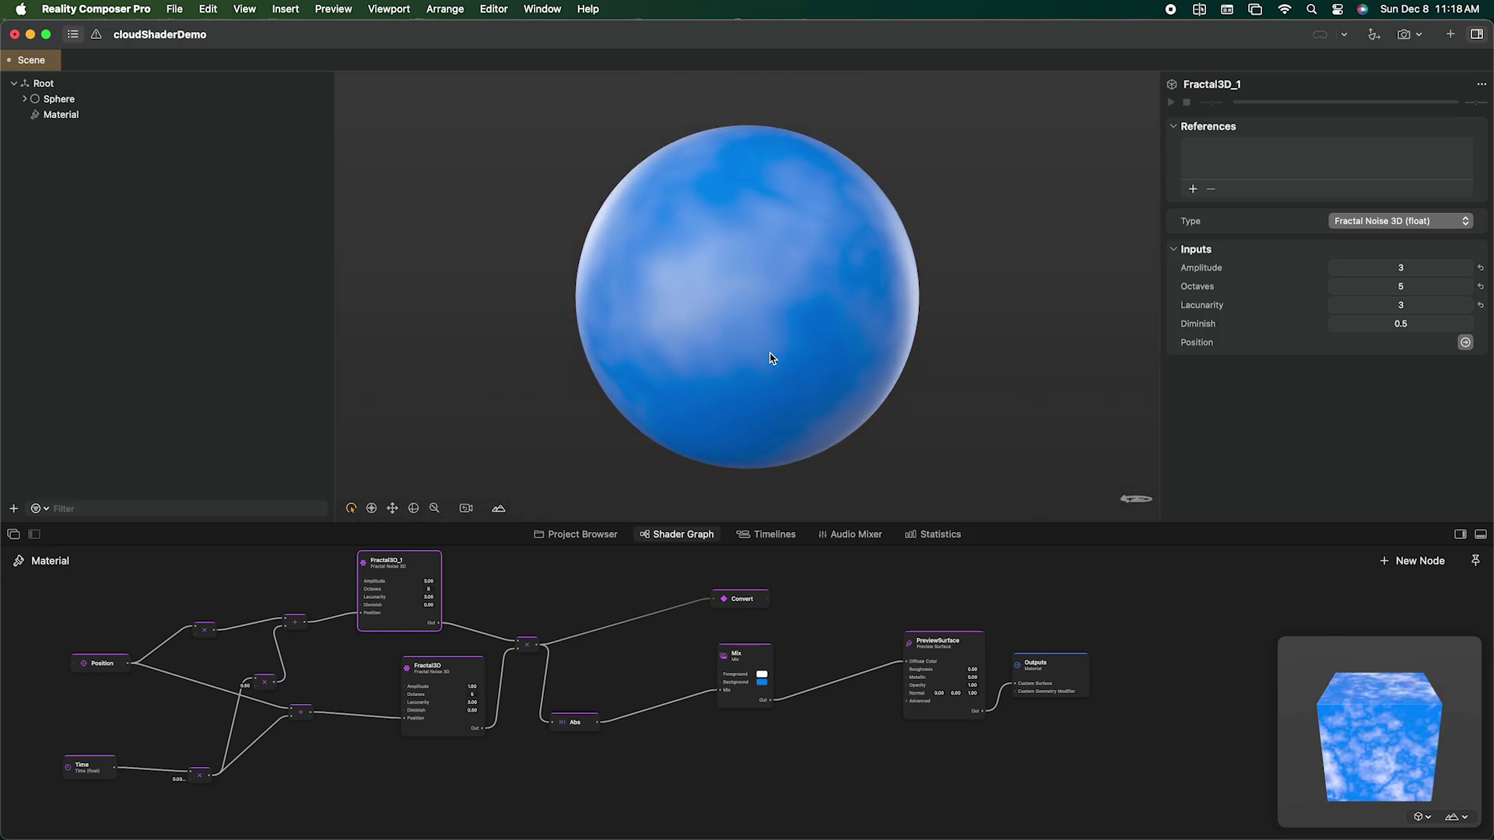
Step: Change the Time Multiply node's In 2 from 0.025 to 0.01
left_click(198, 778)
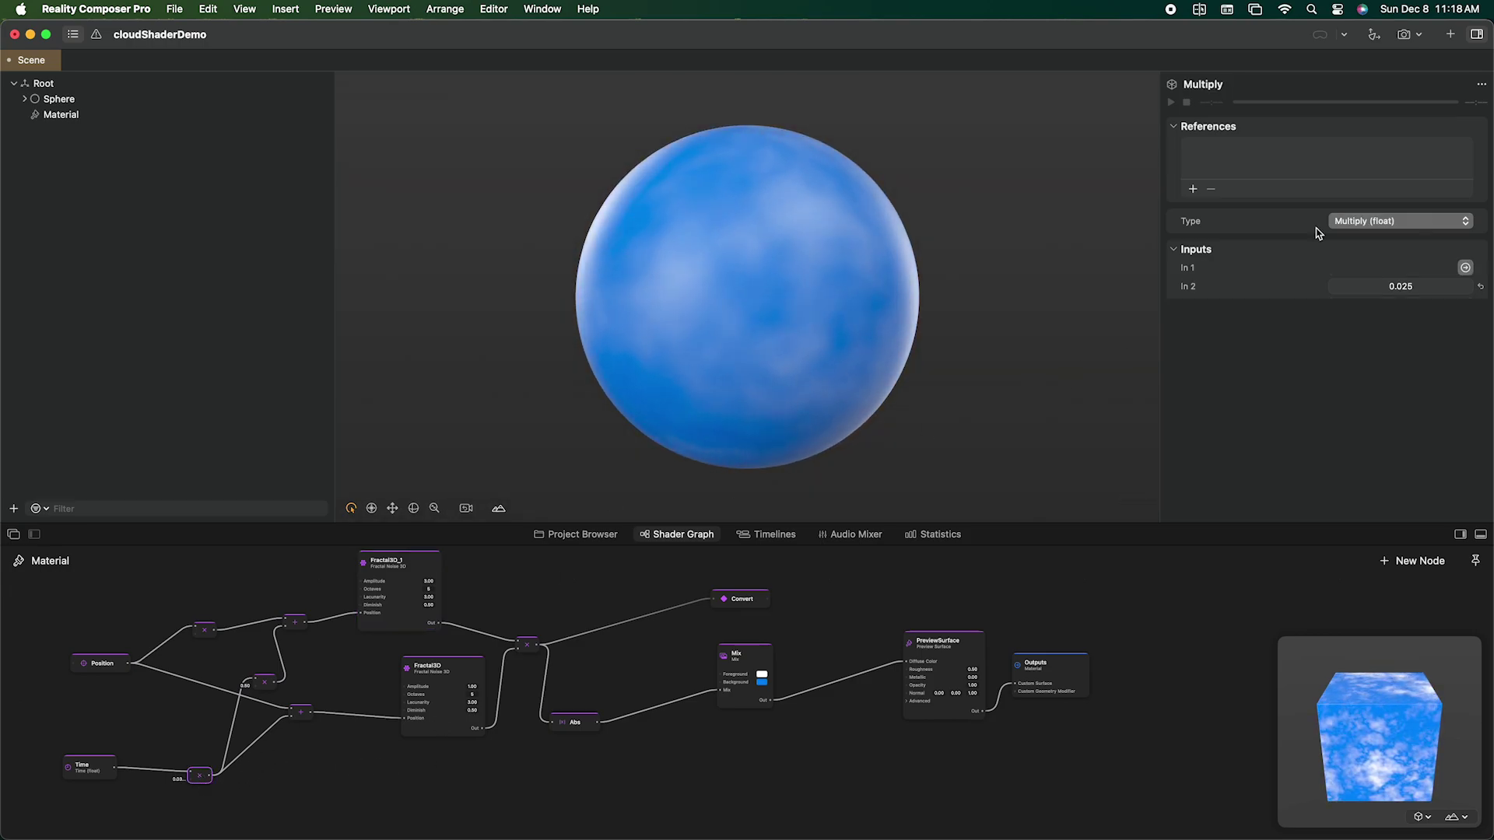
left_click(1401, 287)
key("super+a")
type("0.01")
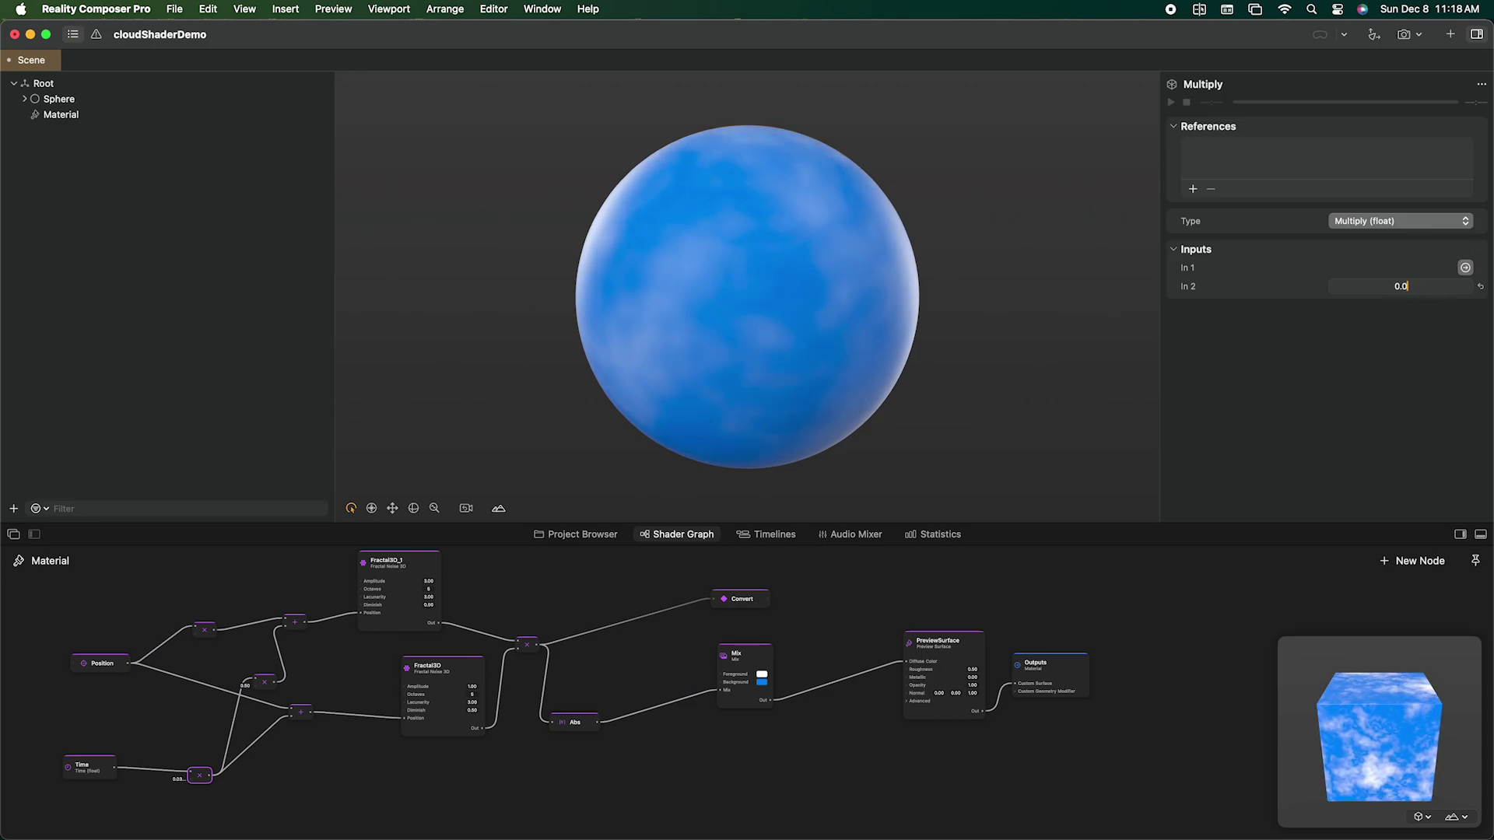
key("Return")
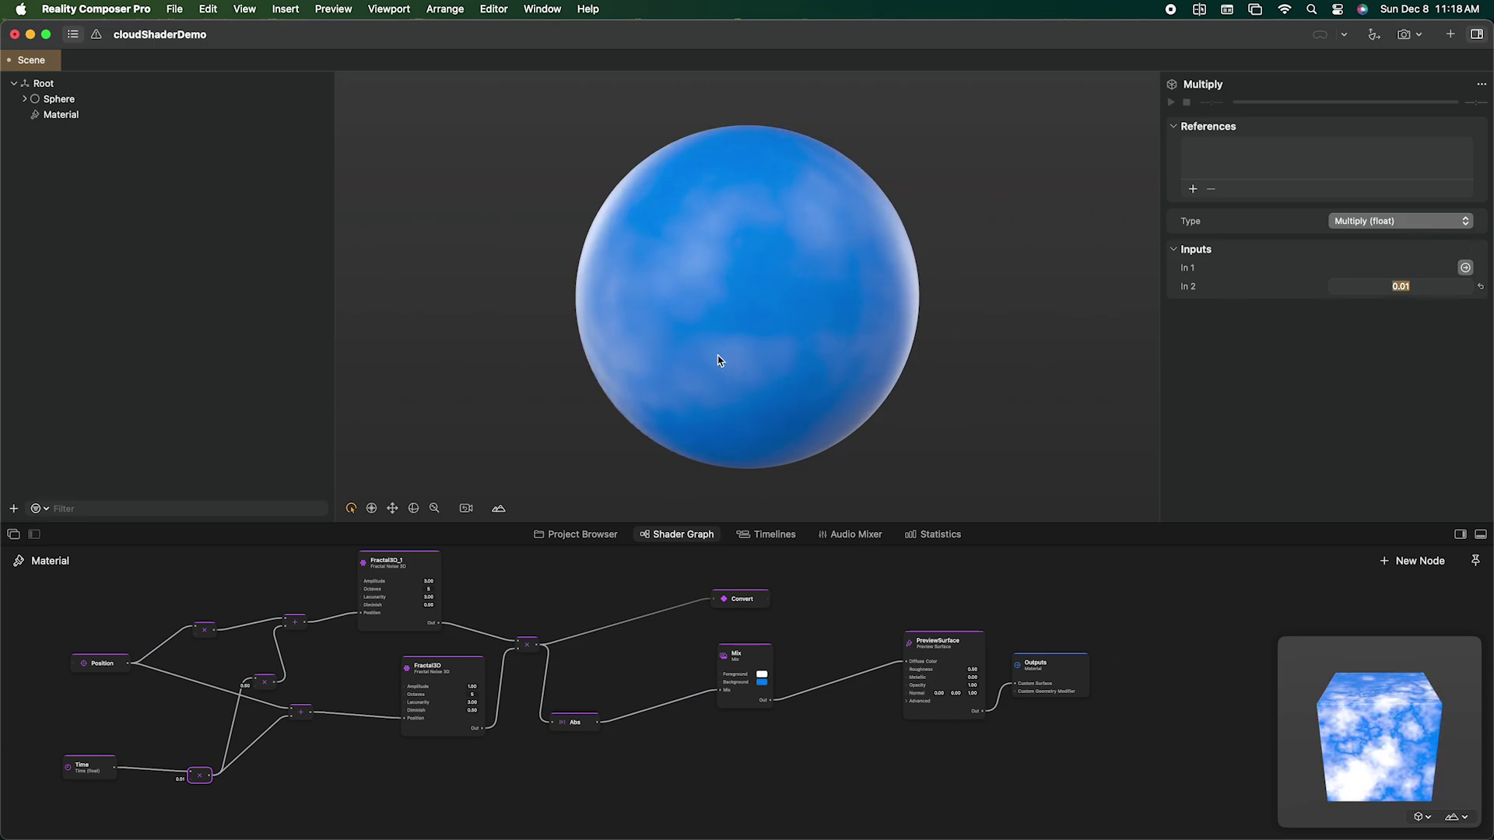
mouse_move(718, 360)
left_mouse_down()
mouse_move(724, 385)
mouse_move(867, 383)
left_mouse_up()
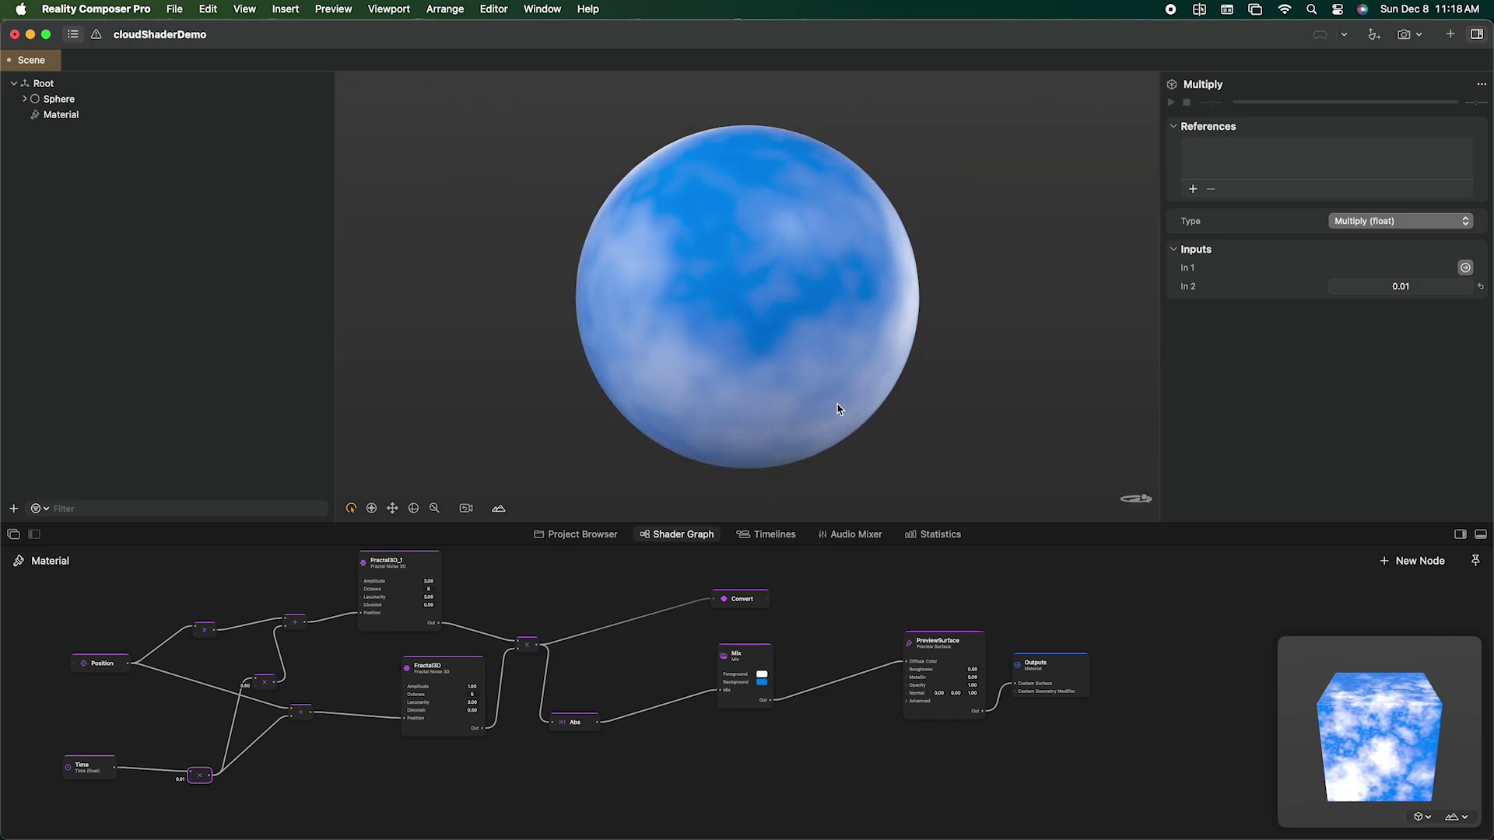
left_click(409, 580)
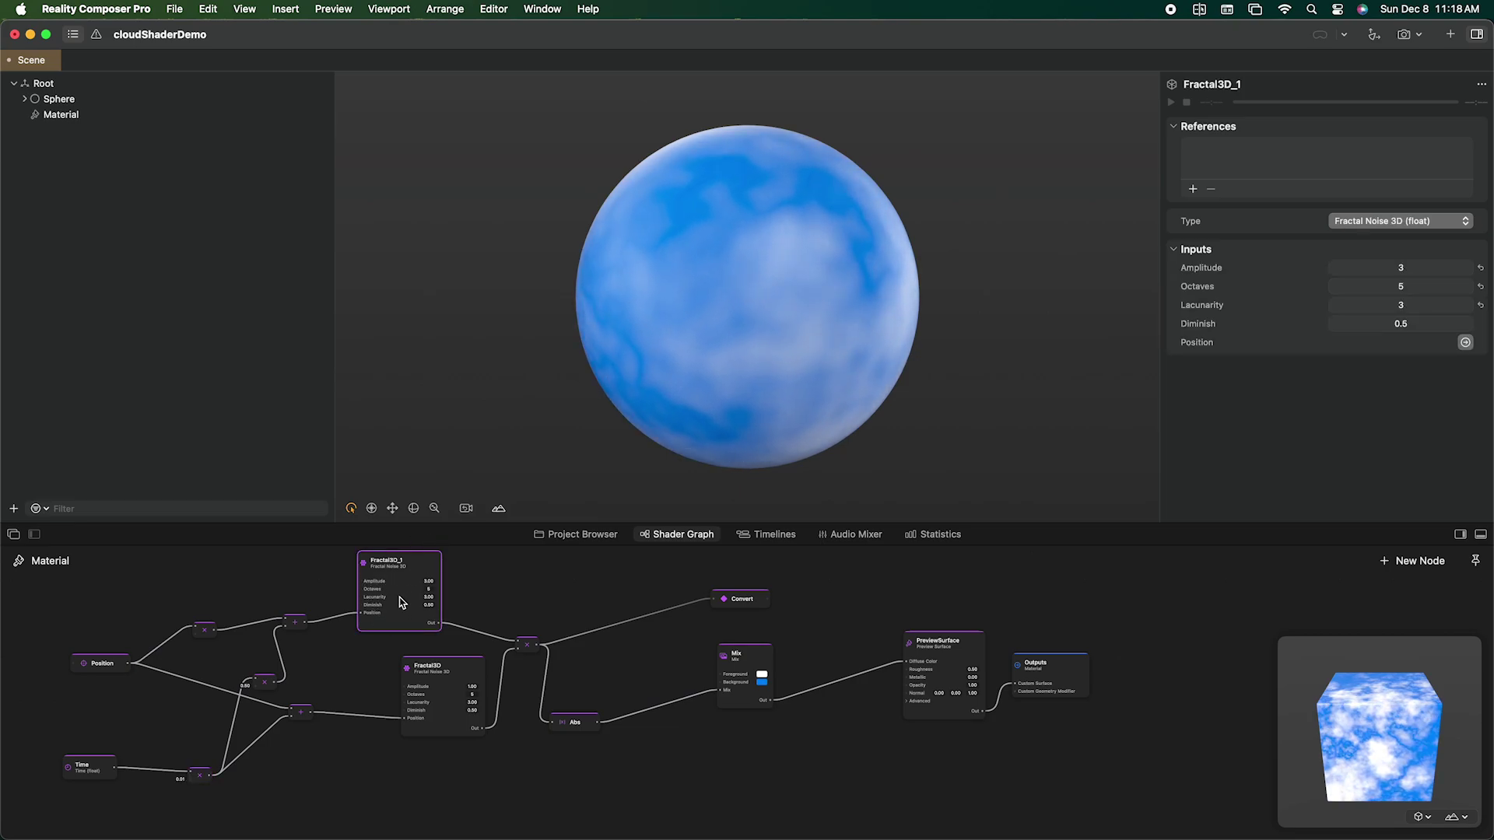
key("super+z")
key("super+z")
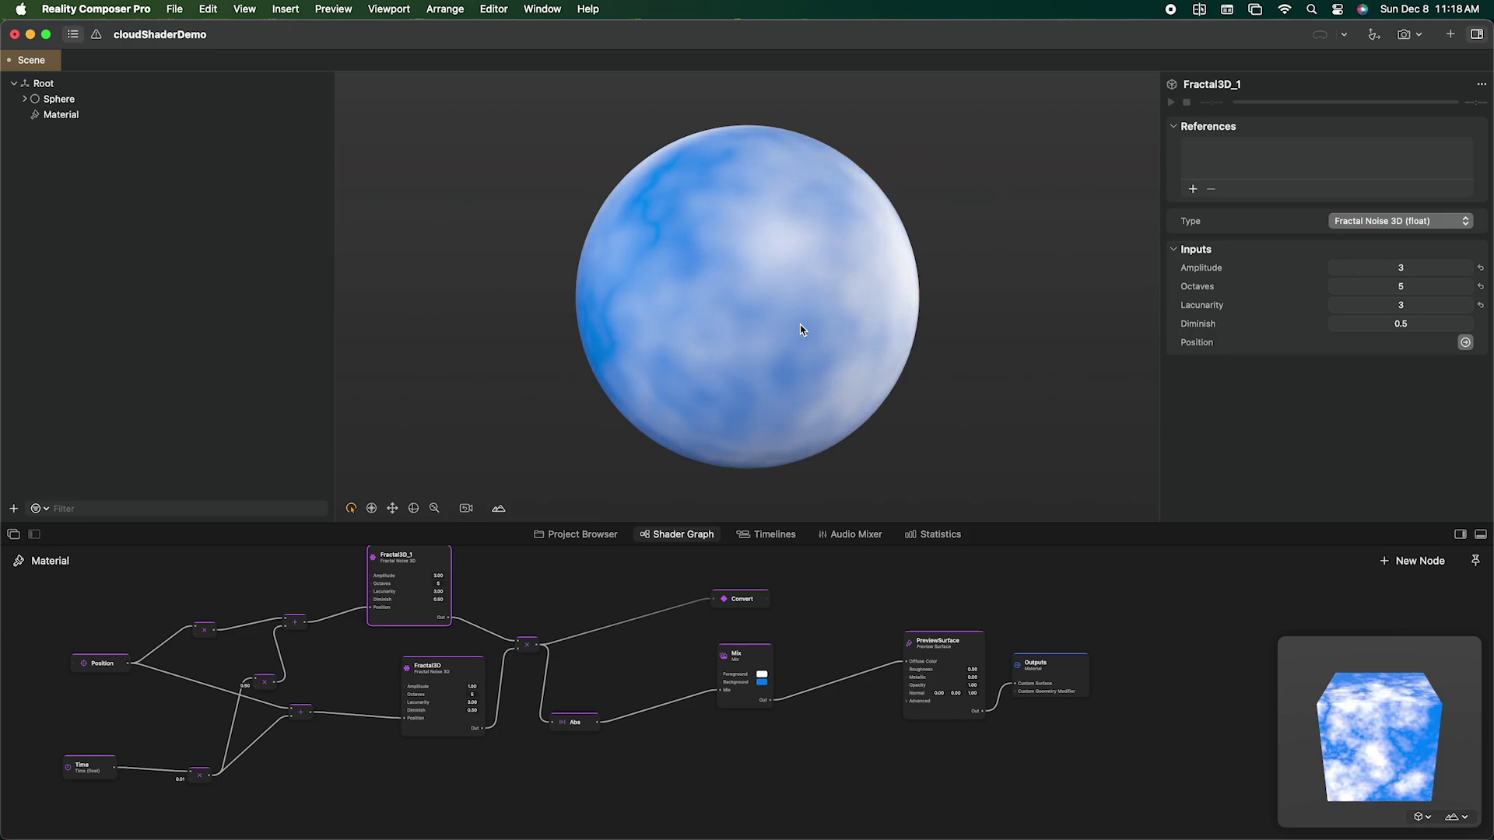
Step: Move the lower Fractal3D node left and compare cloud detail around the sphere
left_click_drag(747, 318, 686, 308)
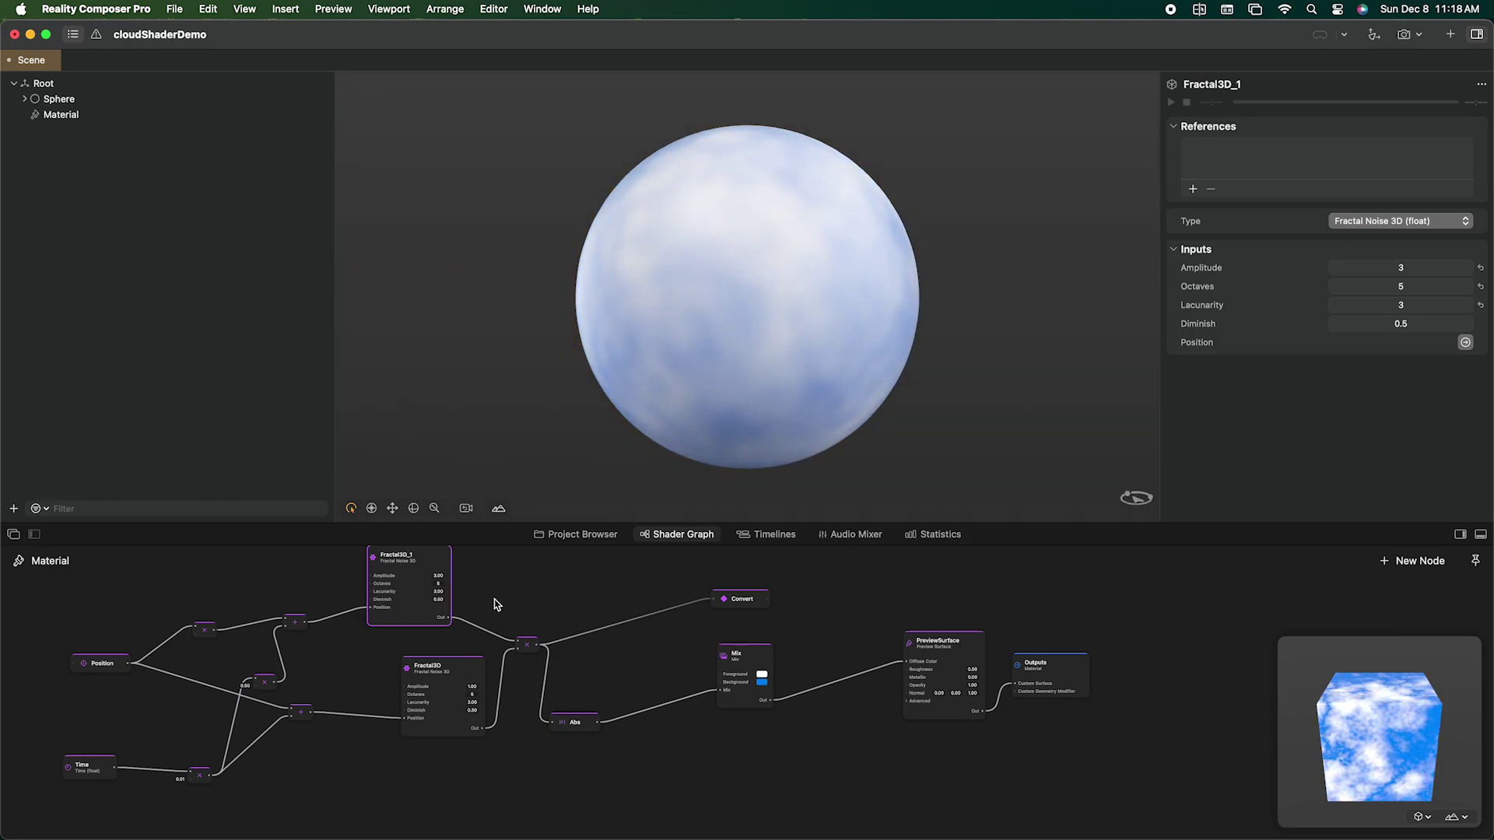
mouse_move(453, 690)
left_mouse_down()
mouse_move(411, 708)
mouse_move(427, 684)
left_mouse_up()
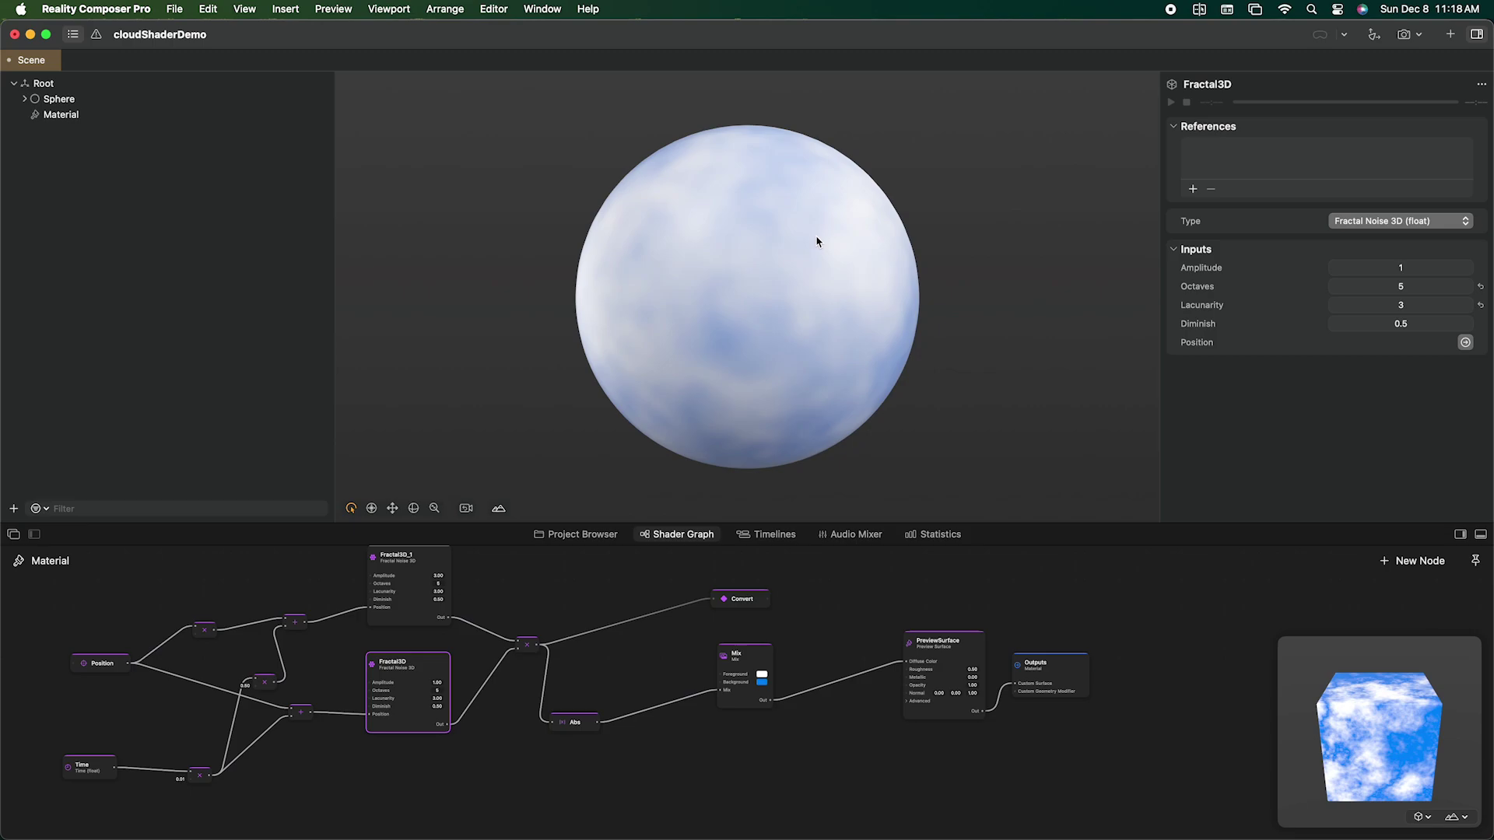
left_click_drag(817, 242, 772, 236)
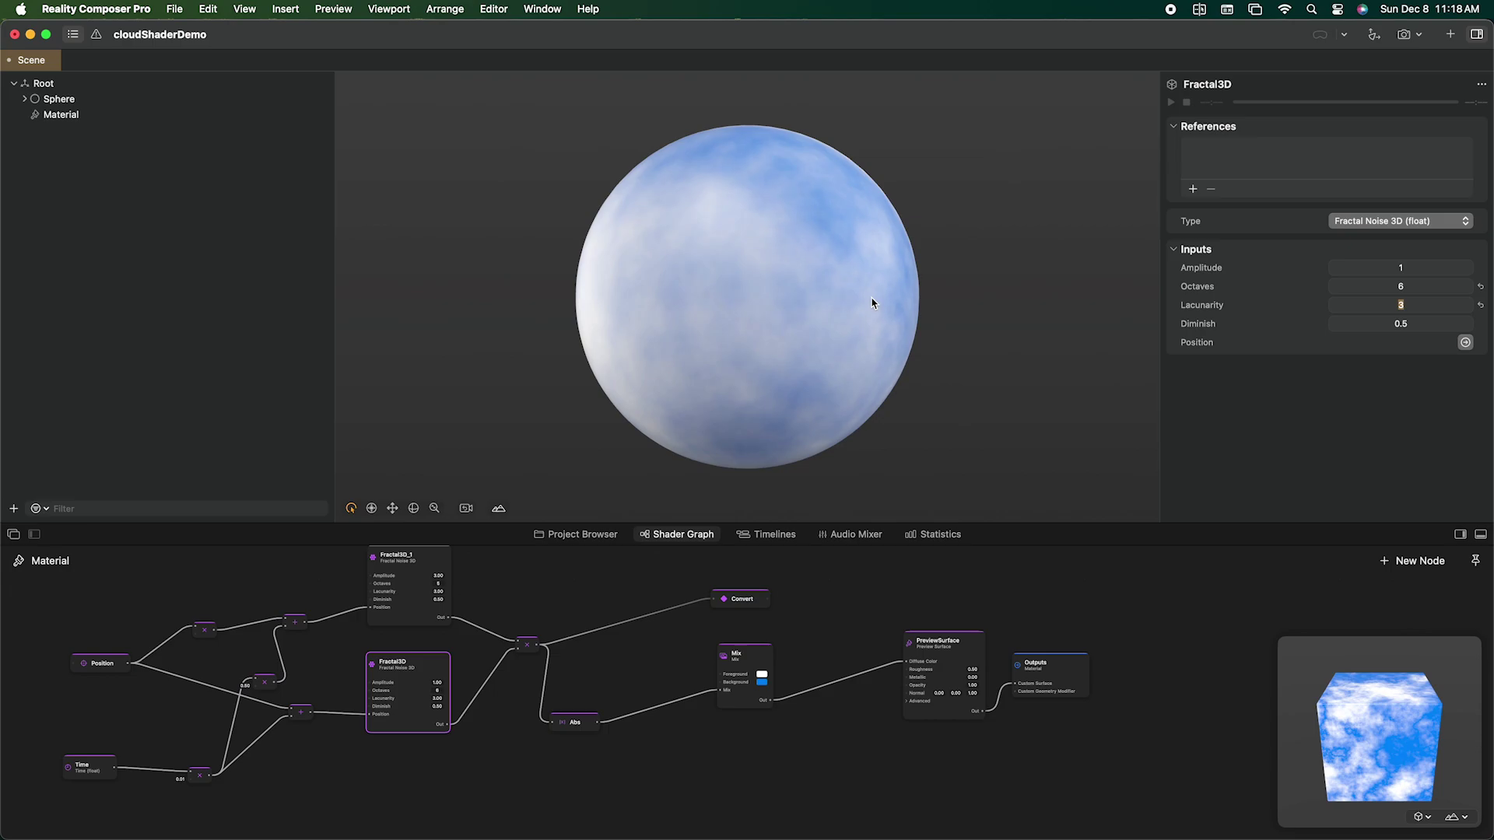
left_click_drag(876, 306, 880, 373)
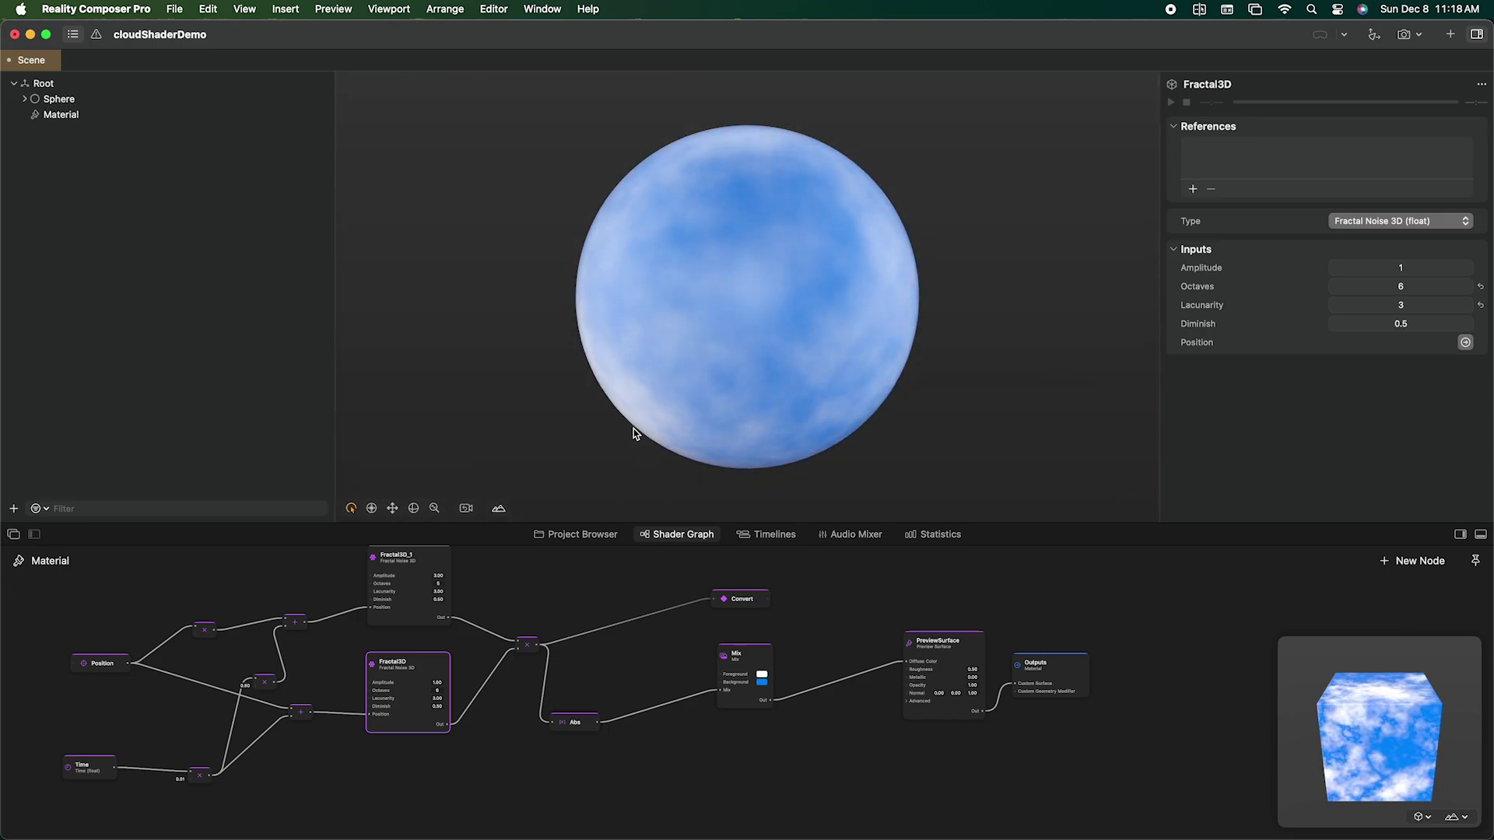
left_click_drag(634, 432, 780, 363)
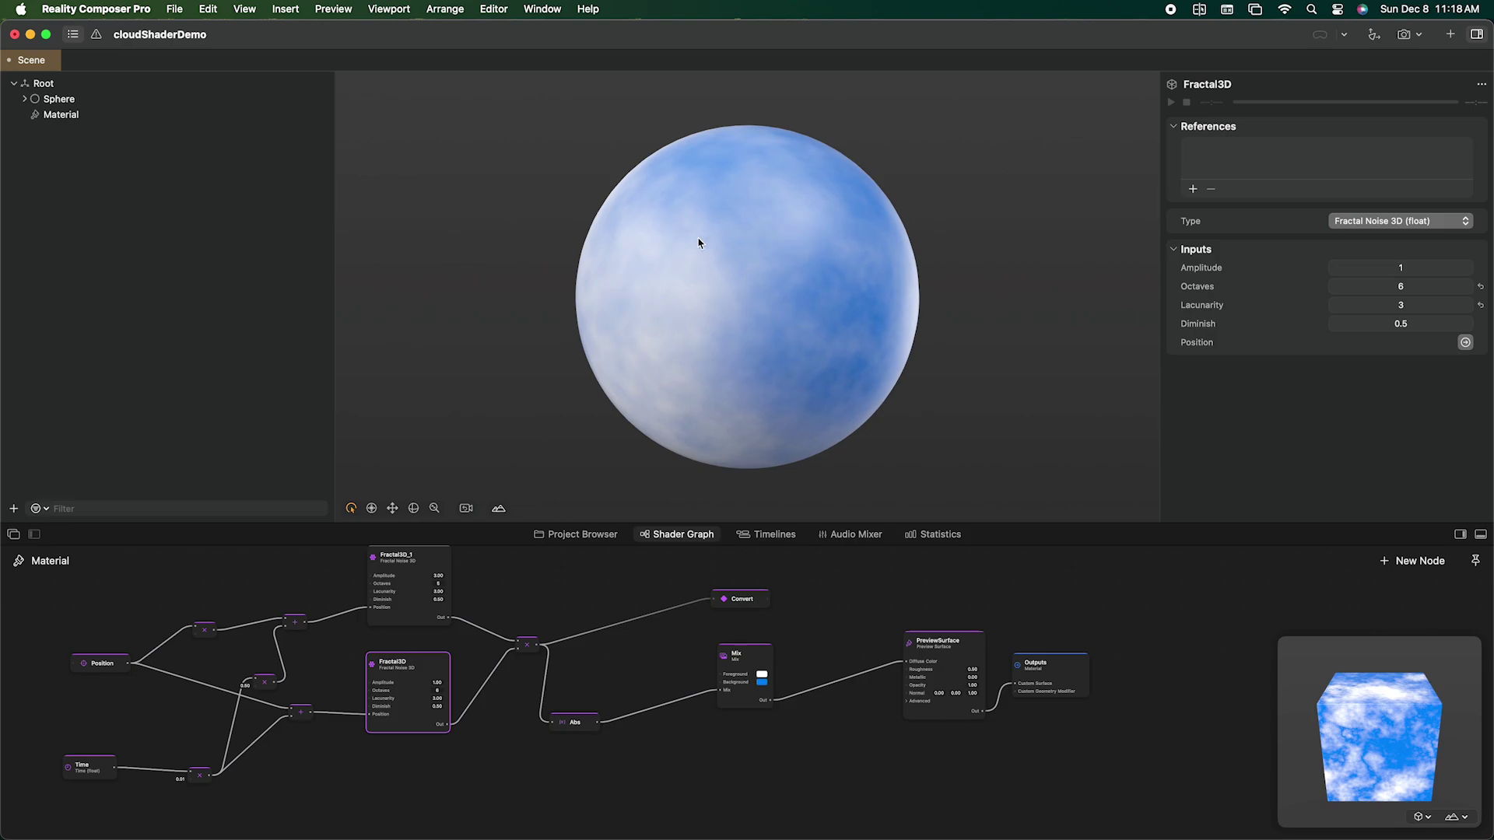
Step: Adjust Fractal3D's Octaves and Lacunarity, reverting Lacunarity to 3
left_click(1413, 287)
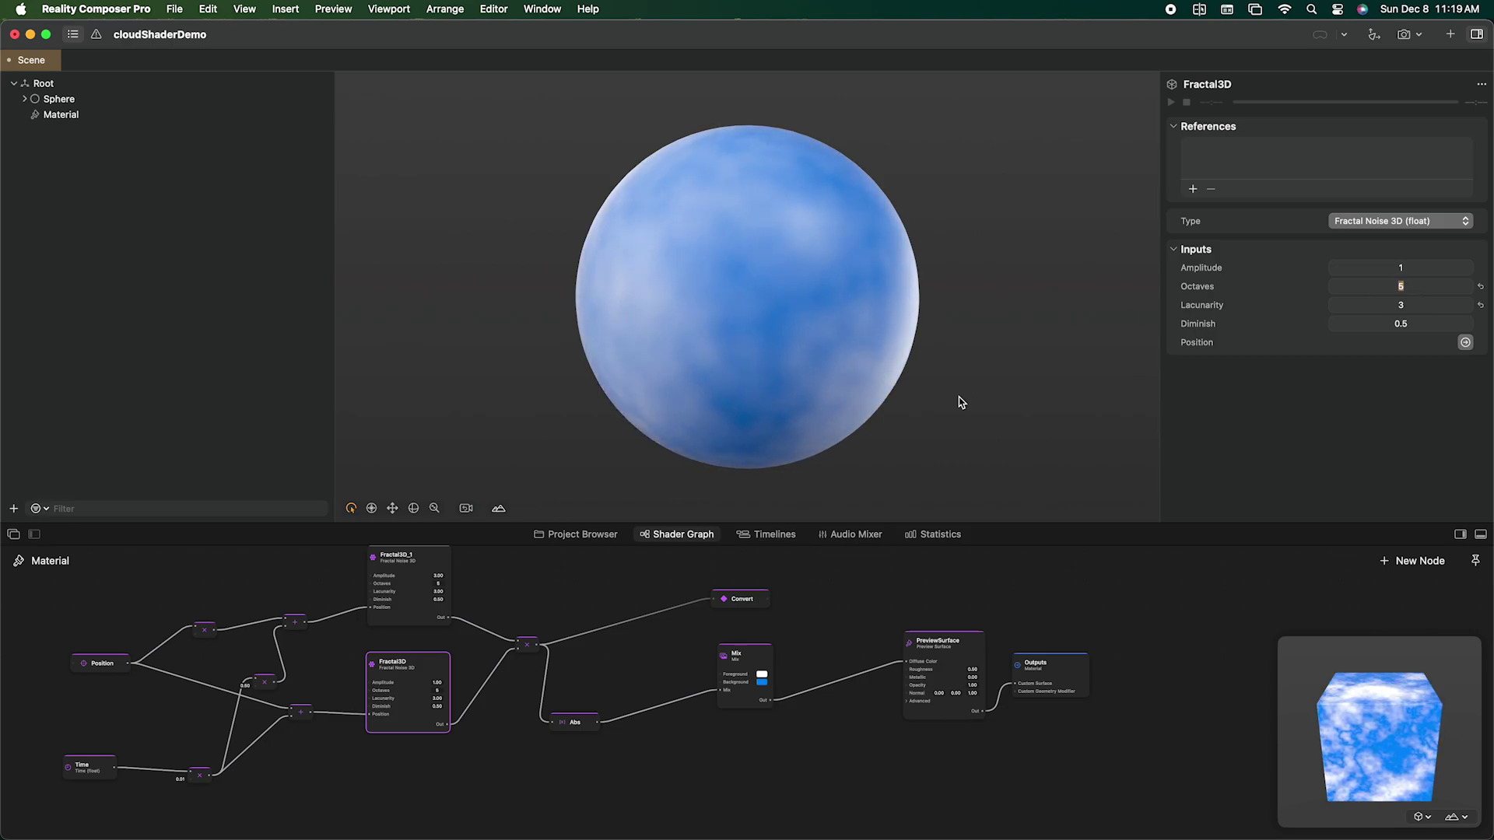
left_click_drag(960, 401, 1112, 333)
left_click(1414, 300)
type("5")
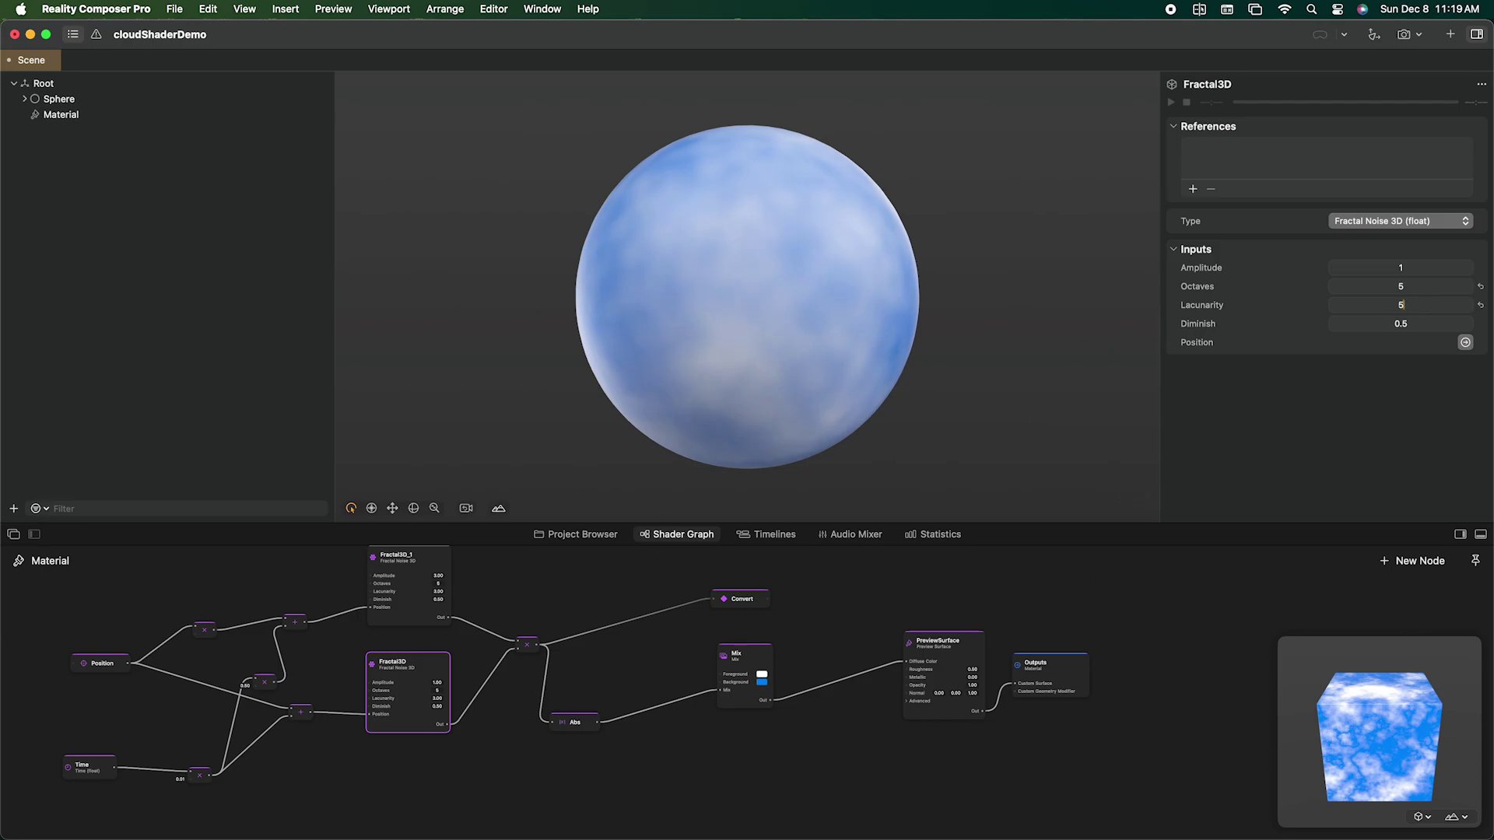
key("Tab")
key("super+z")
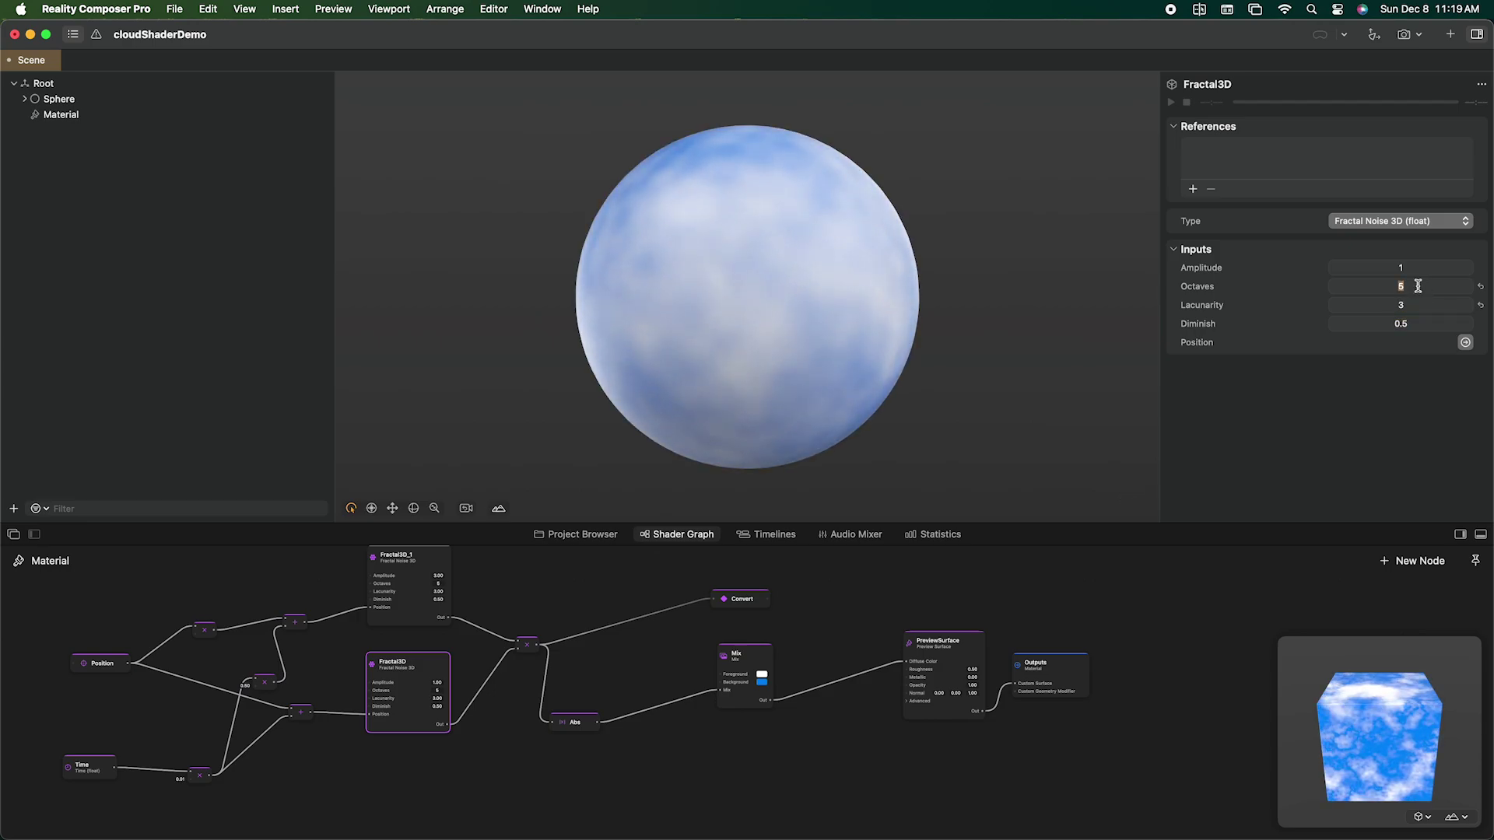
Step: Orbit the sphere from several sides to review the 6-octave white clouds on blue
left_click_drag(865, 325, 731, 362)
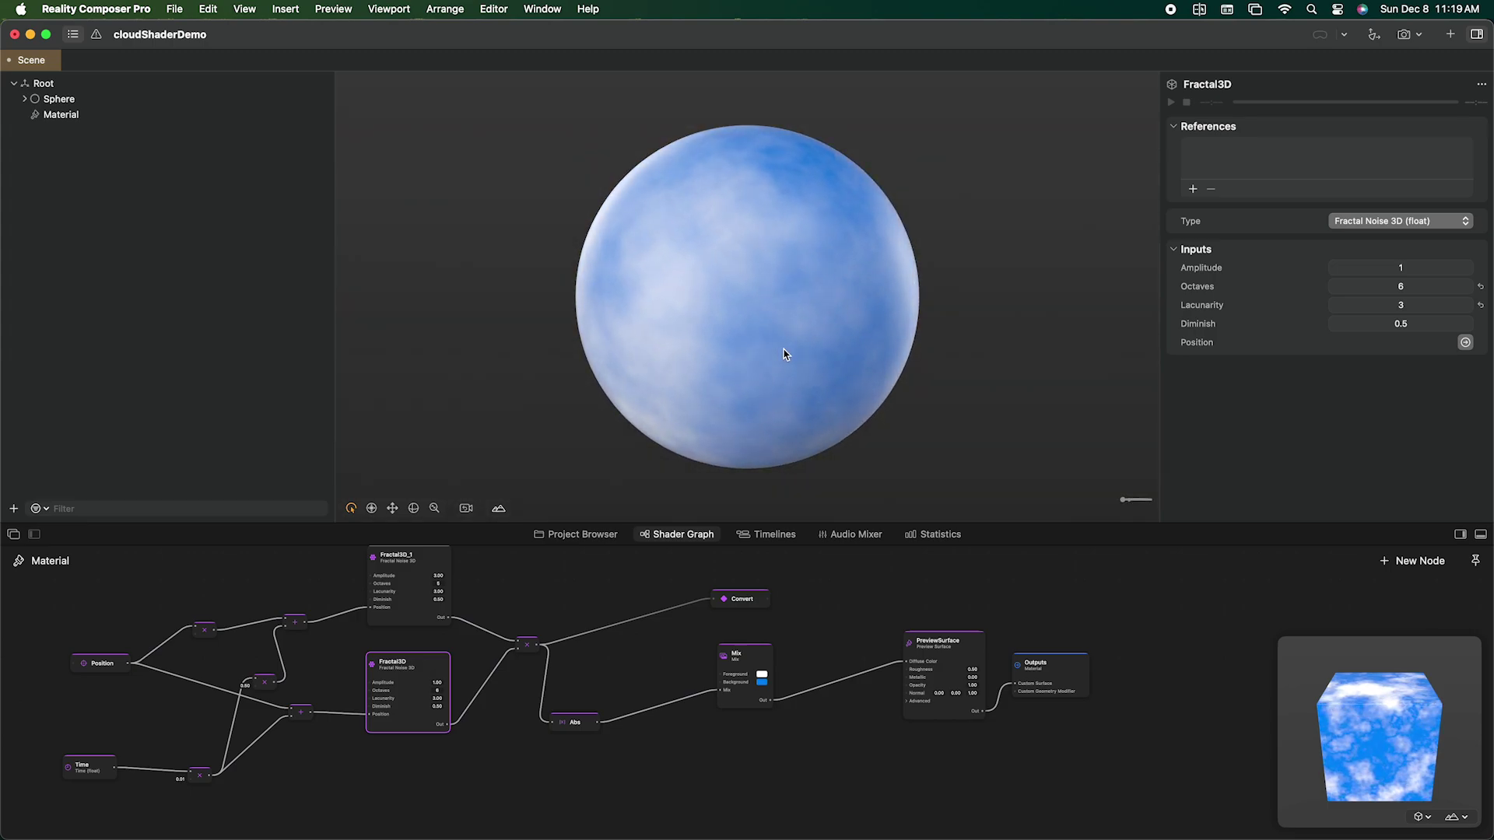
left_click_drag(785, 353, 714, 335)
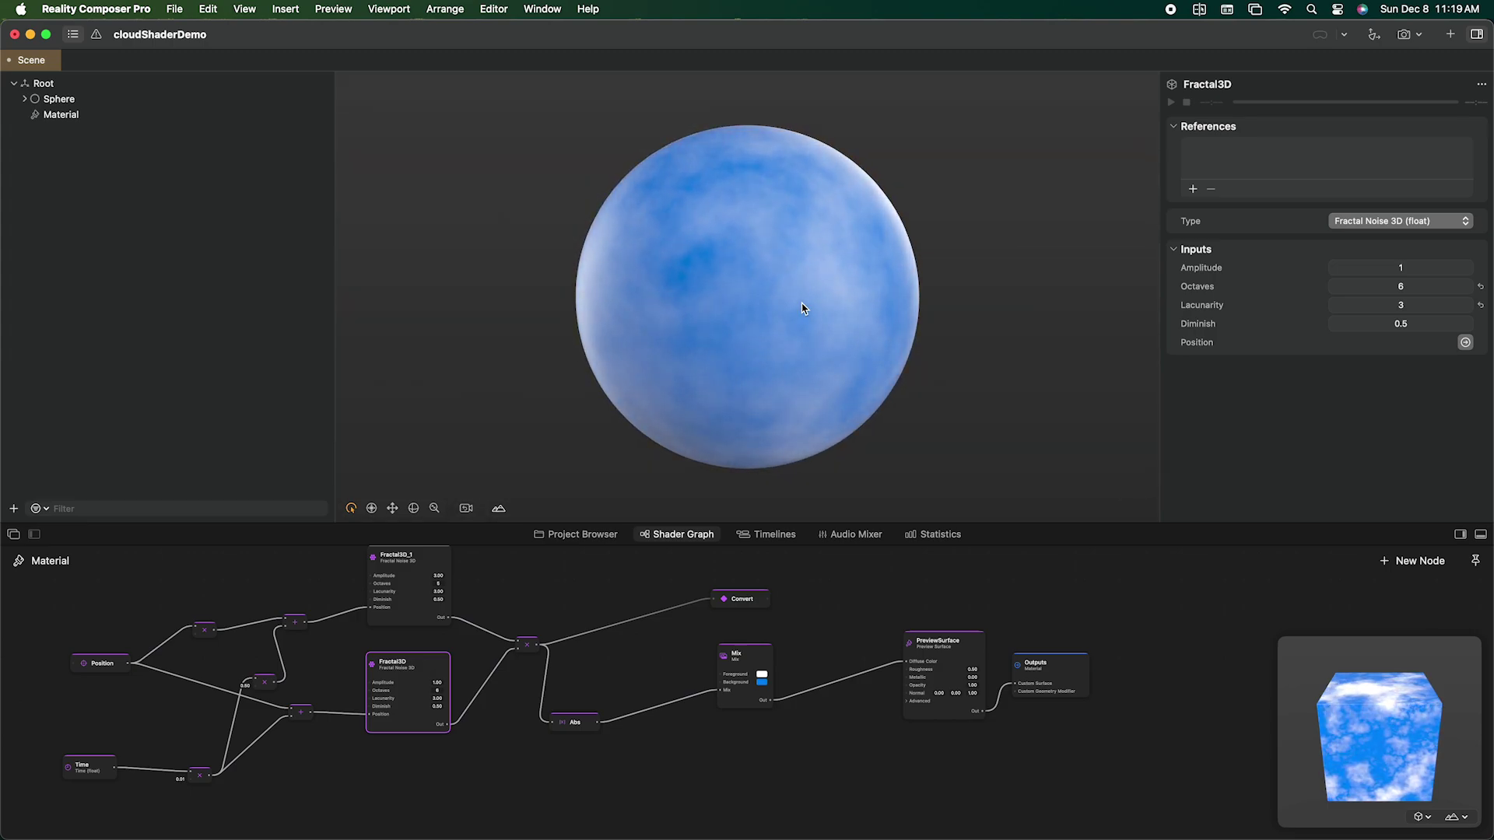
mouse_move(806, 308)
left_mouse_down()
mouse_move(678, 315)
mouse_move(873, 337)
left_mouse_up()
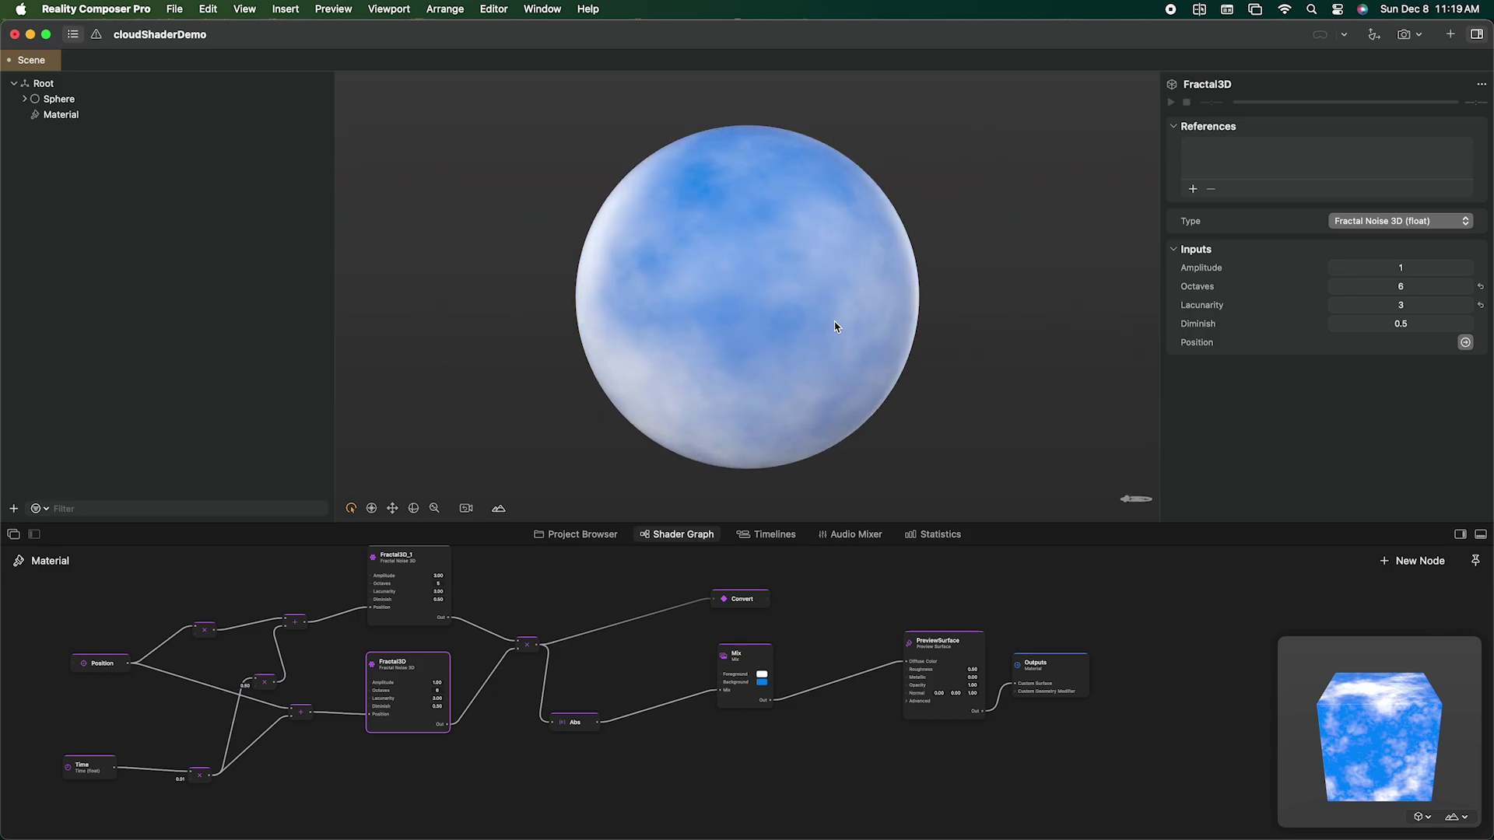
left_click_drag(706, 368, 849, 367)
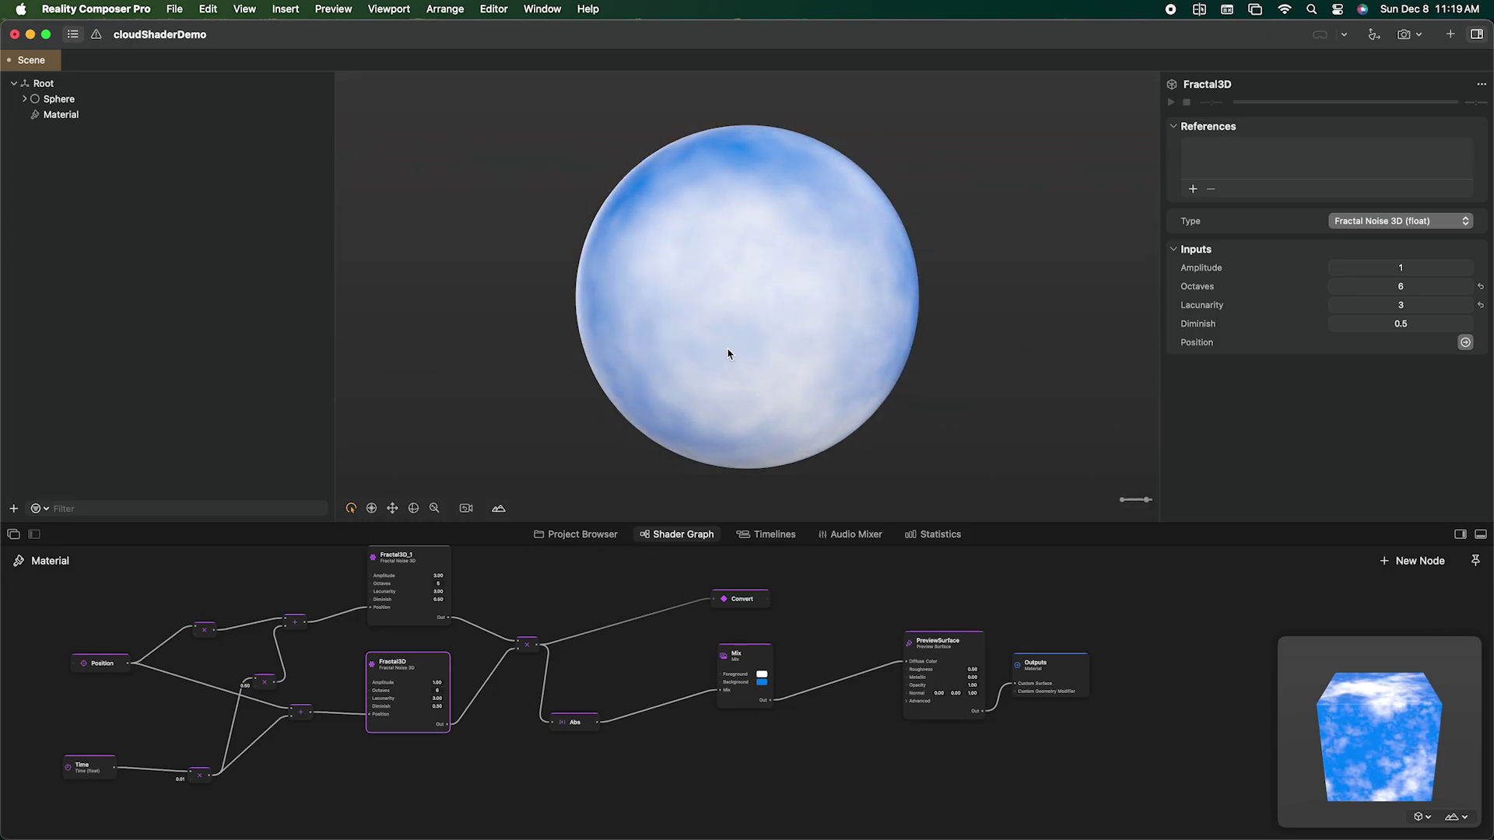
left_click_drag(728, 352, 873, 338)
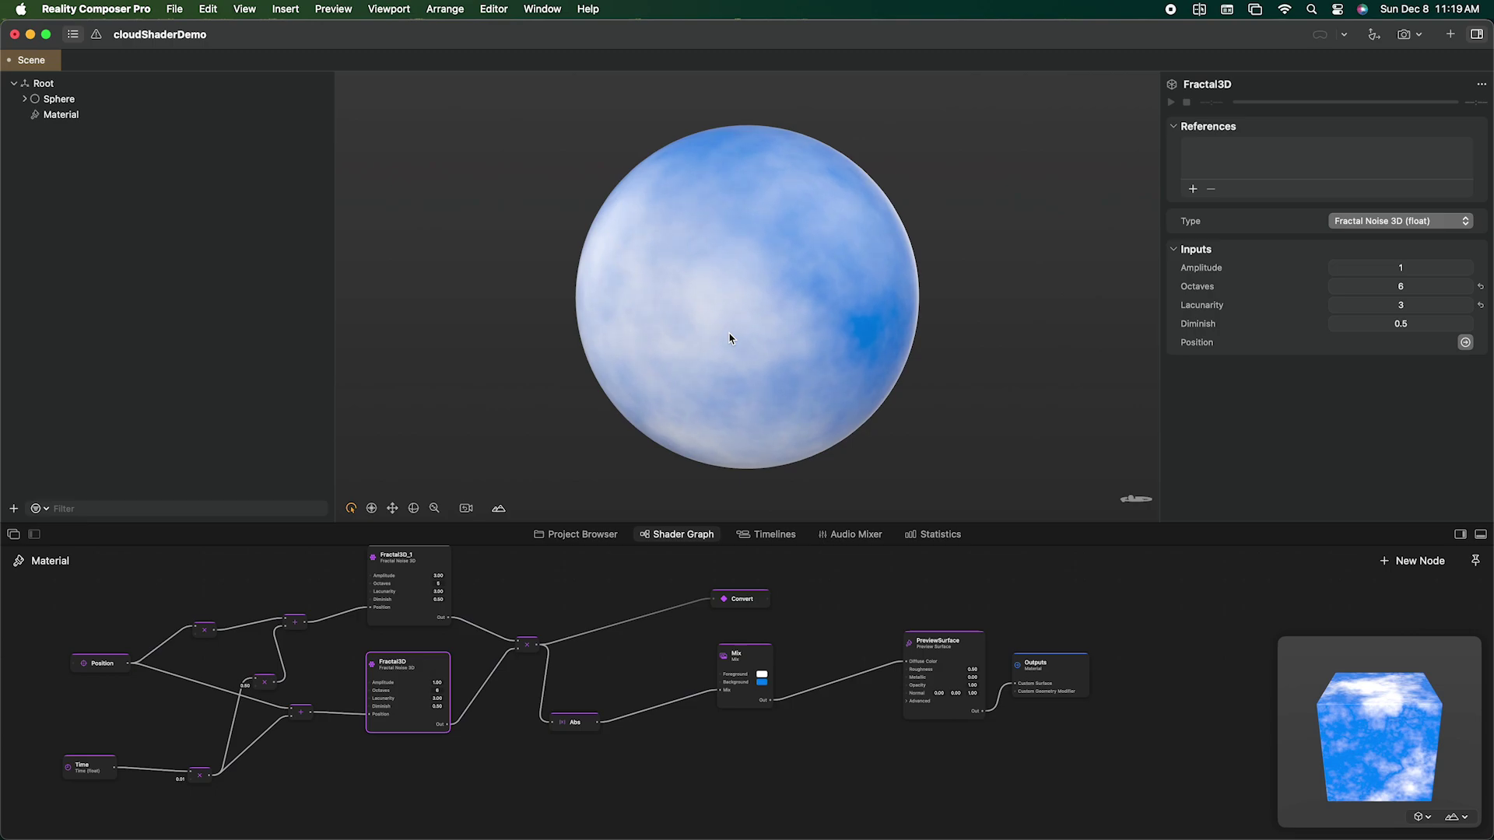
left_click_drag(840, 339, 614, 327)
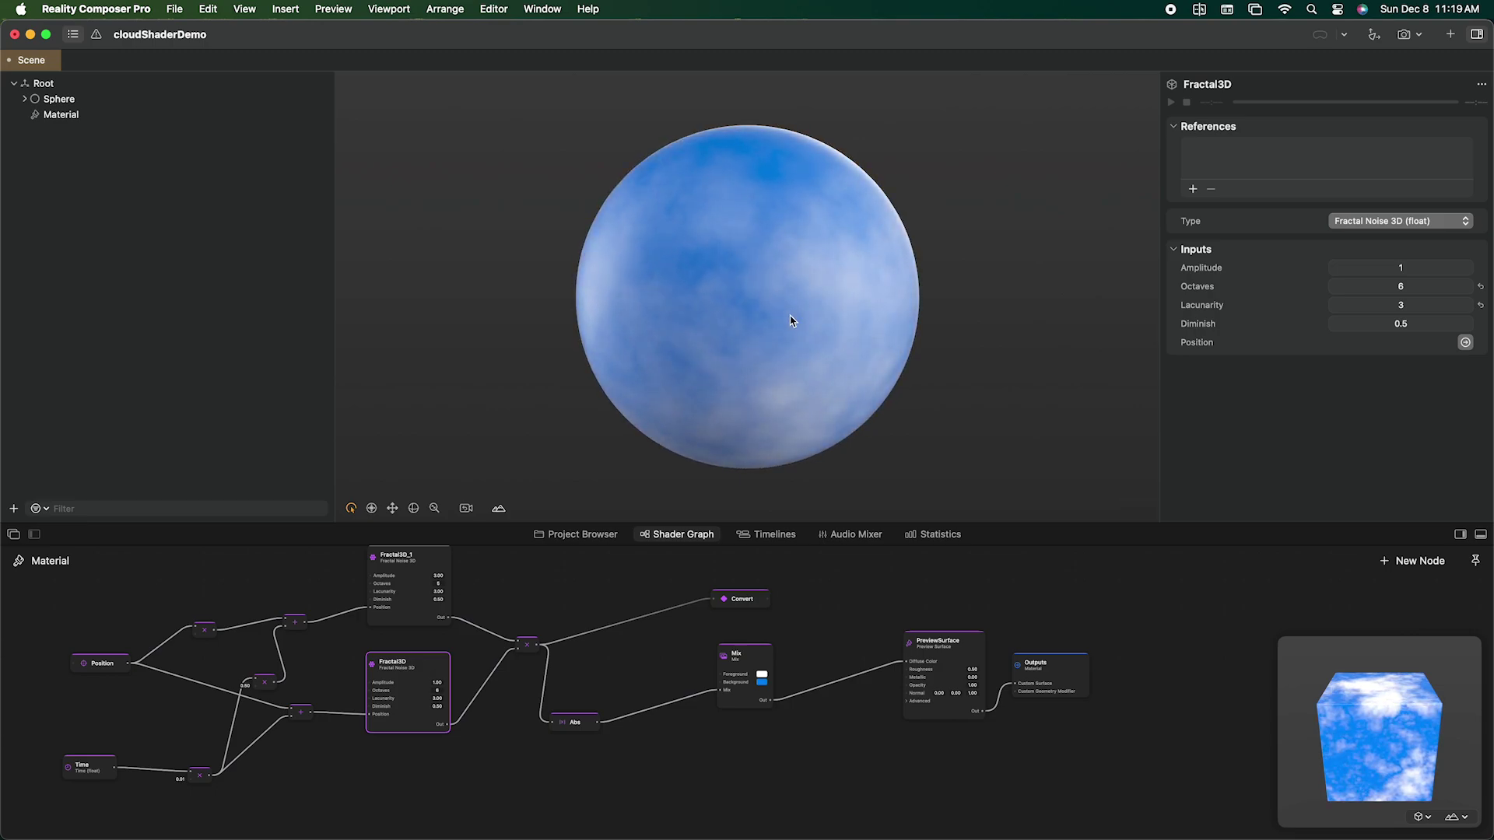
scroll(449, 619, "down", 3)
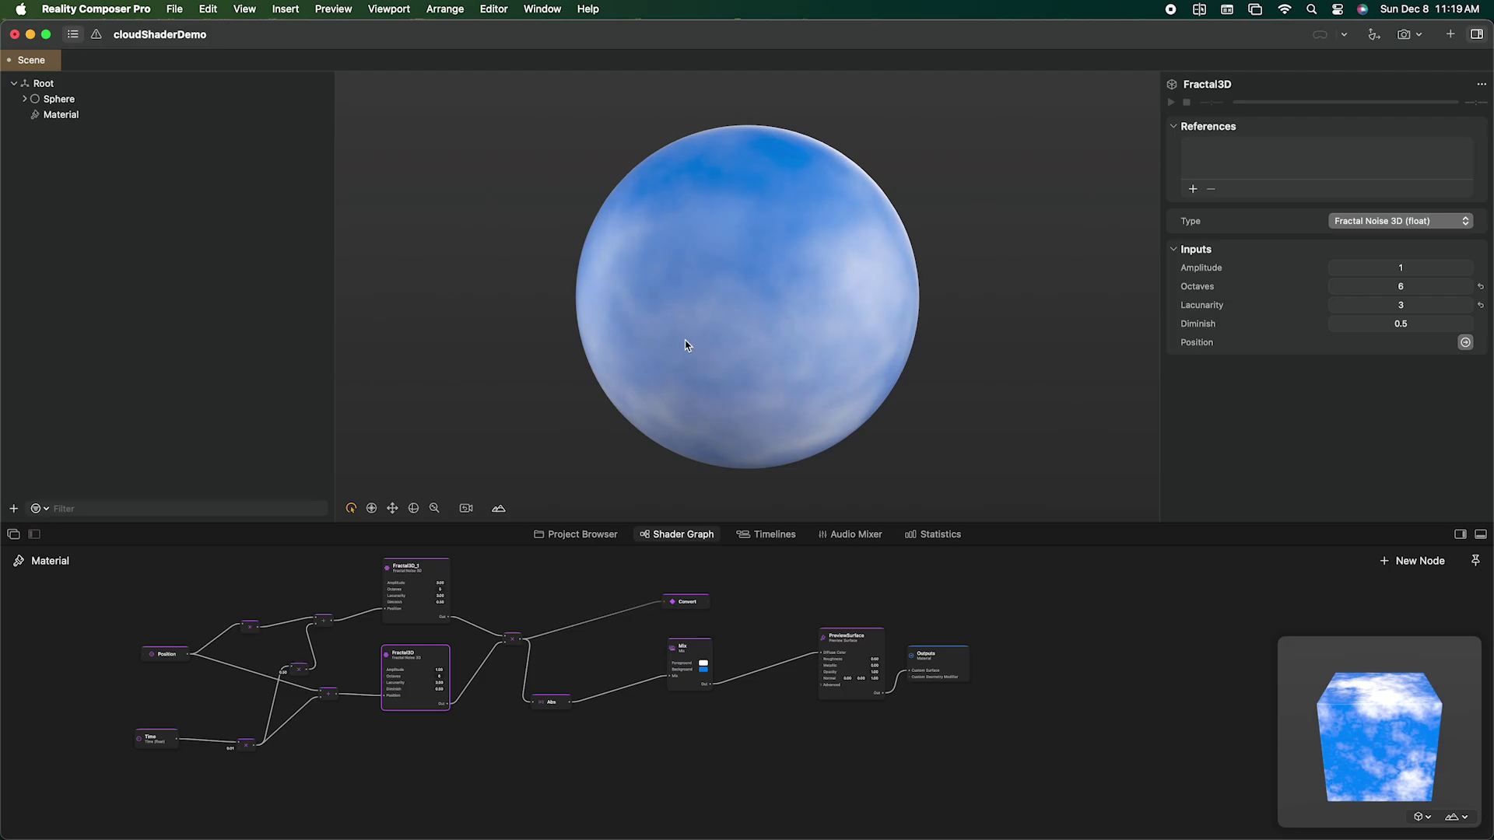
left_click_drag(665, 376, 885, 380)
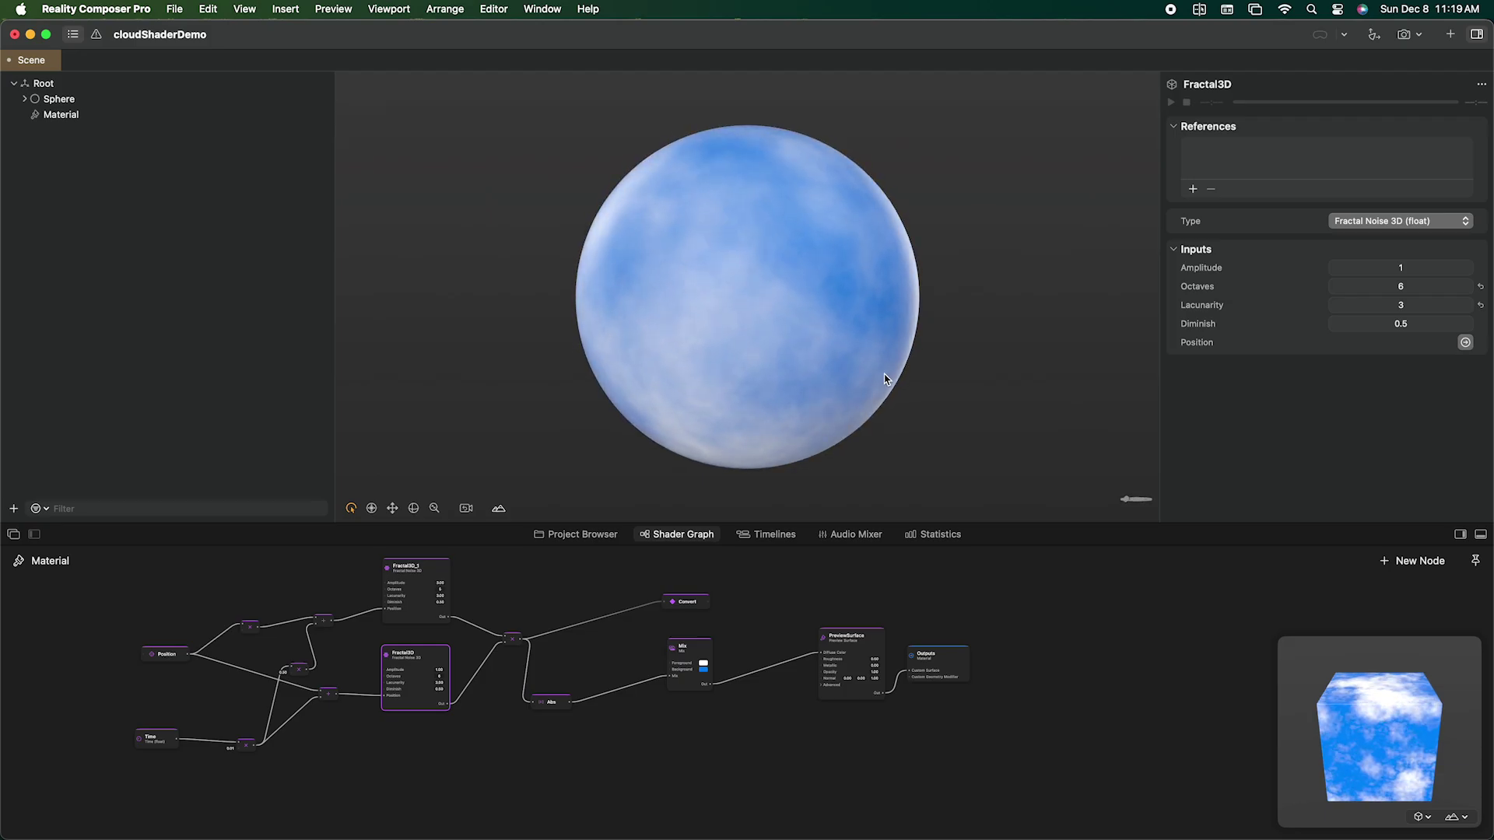